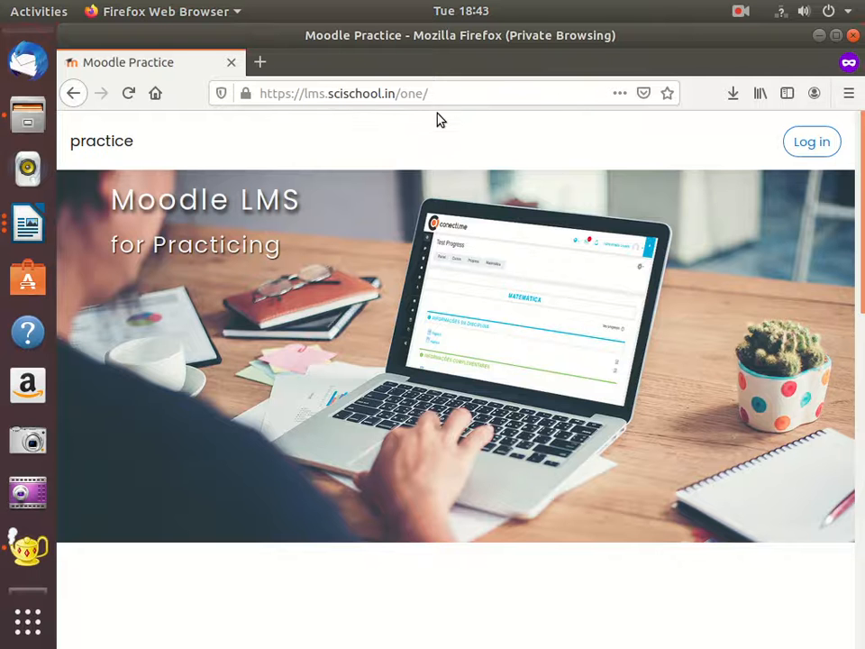
# Log in to the Moodle Practice site by entering the account username and password.
pyautogui.click(812, 149)
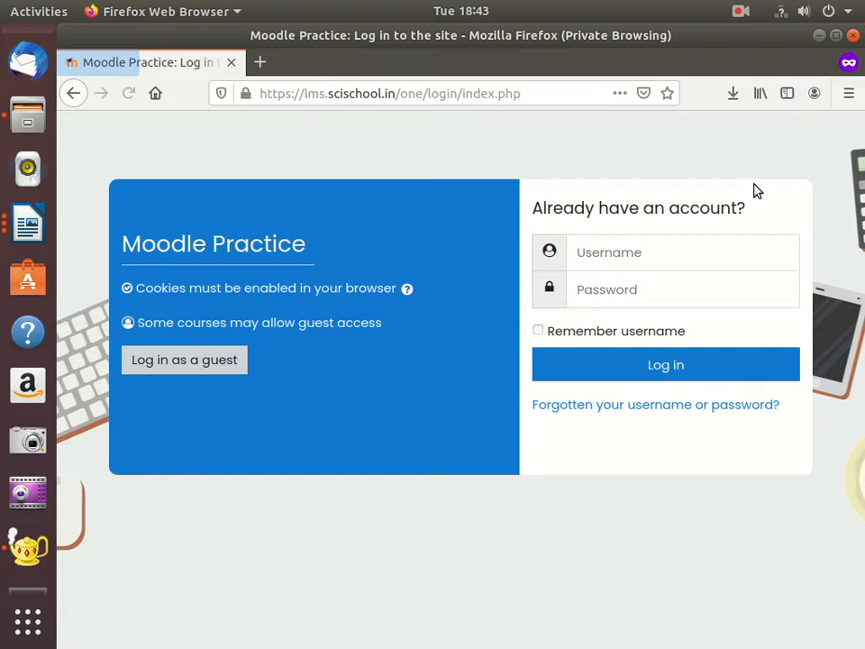
pyautogui.click(602, 263)
pyautogui.write('ajith')
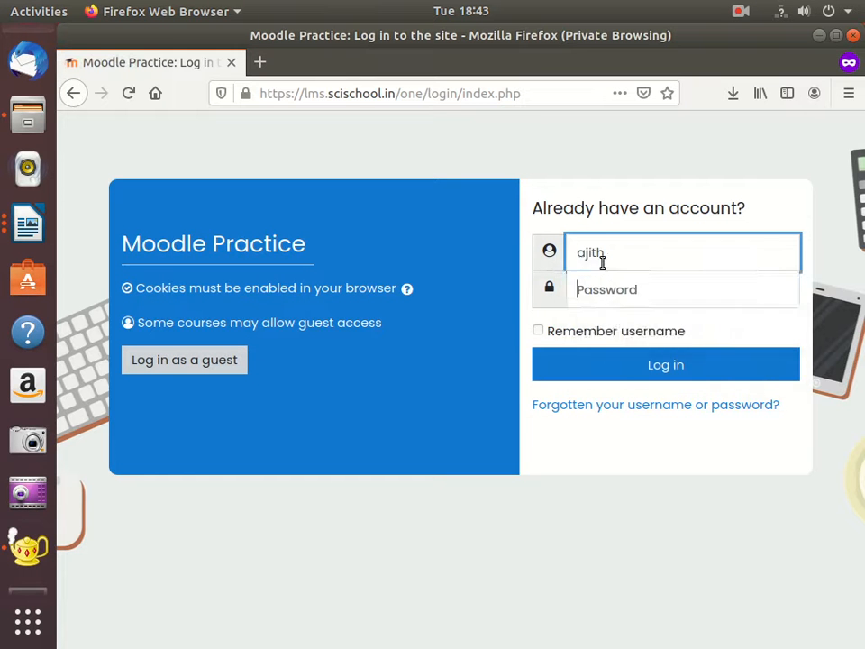
pyautogui.press('Tab')
pyautogui.write('*****')
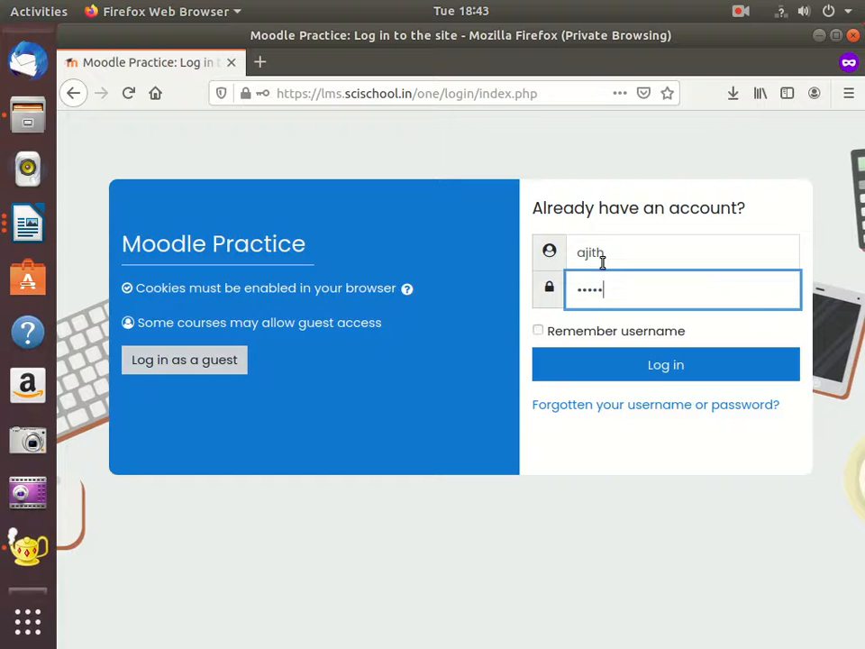
pyautogui.write('***')
pyautogui.press('Return')
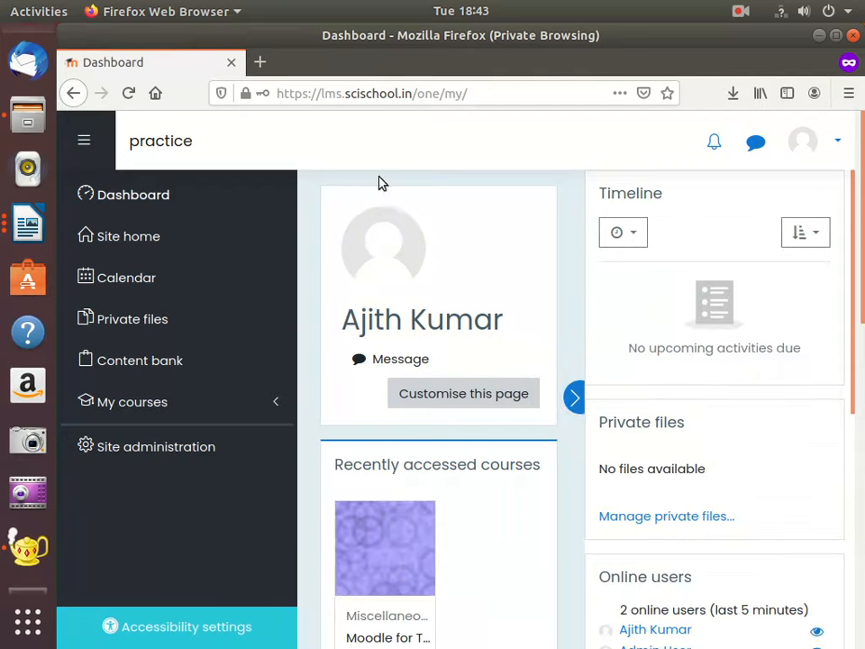
# Open course and category management from site administration and start a new course in the Miscellaneous category.
pyautogui.click(170, 455)
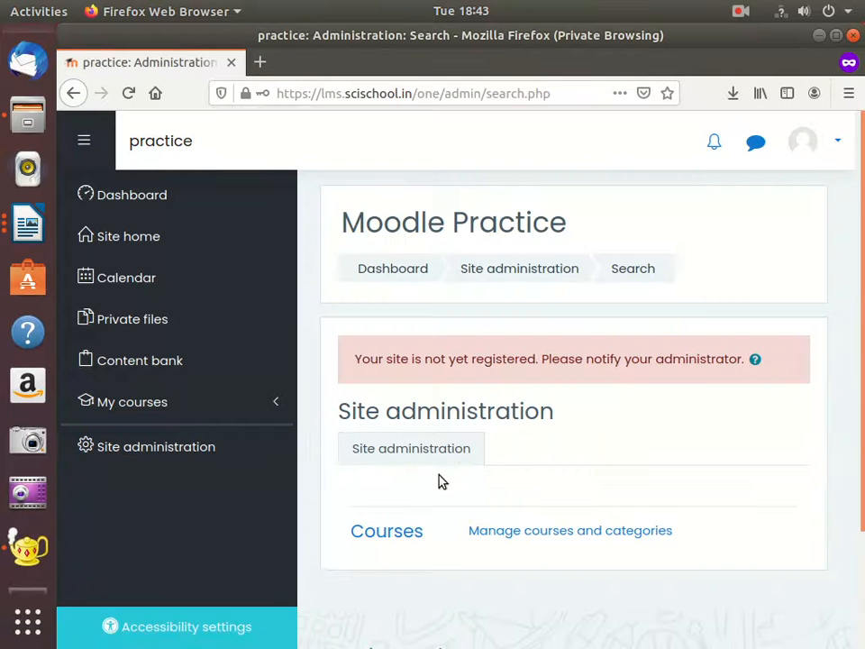
pyautogui.scroll(-3, 439, 478)
pyautogui.click(517, 396)
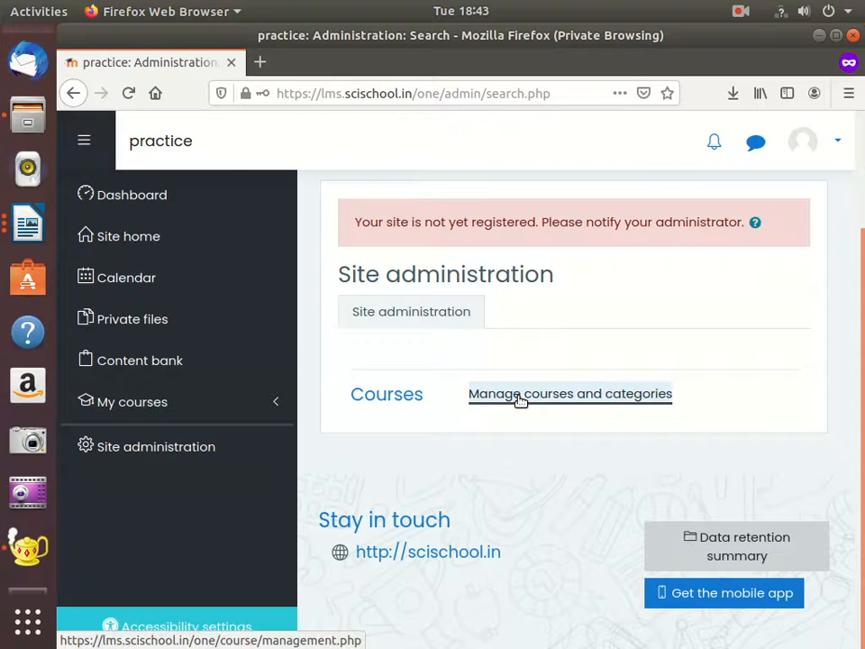
pyautogui.scroll(-3, 521, 447)
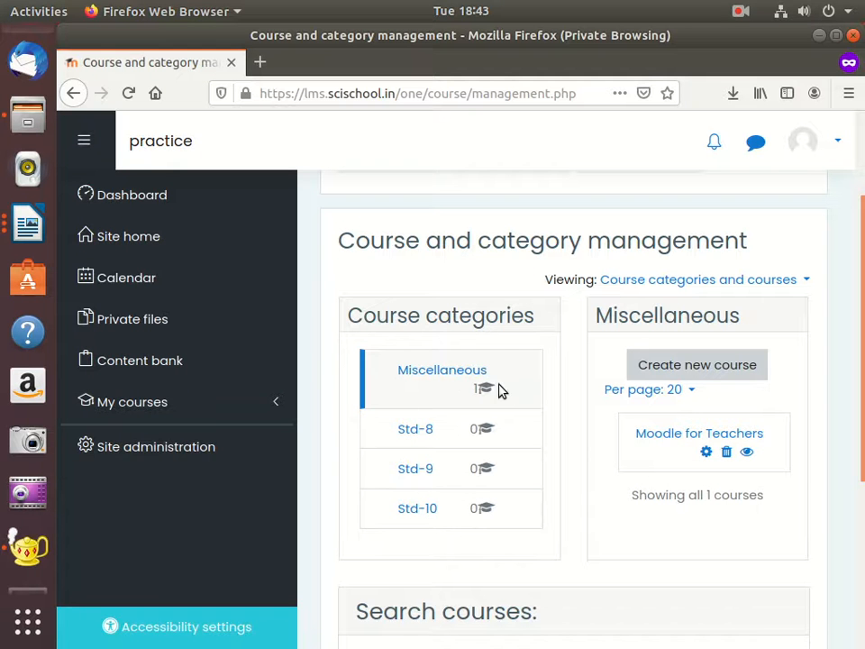
pyautogui.click(716, 369)
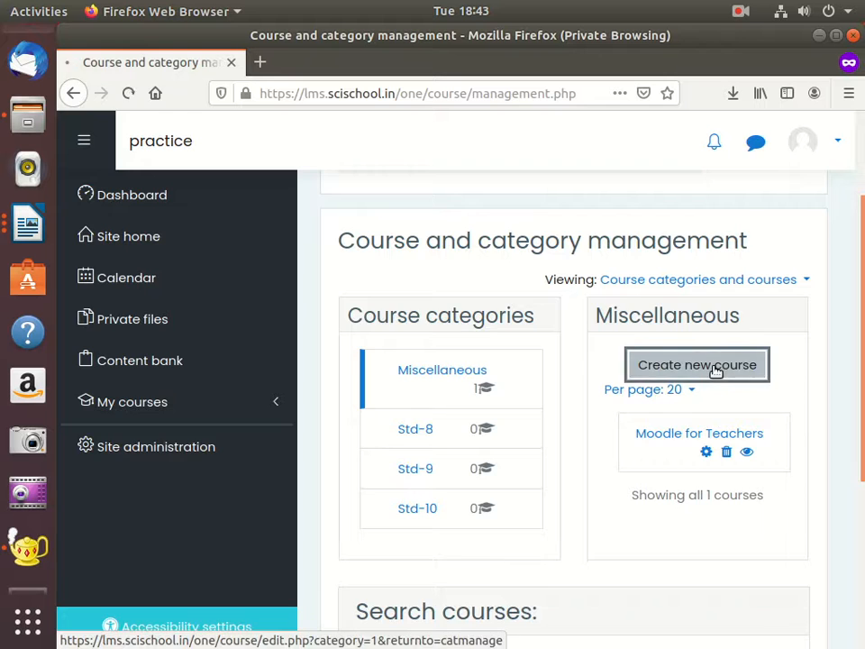
pyautogui.scroll(-2, 715, 372)
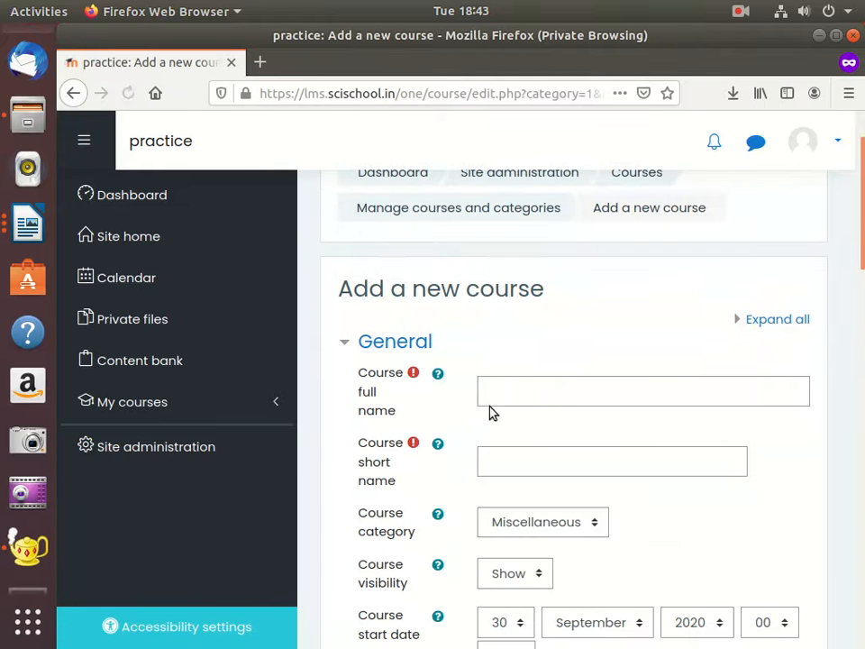
# Enter "Dummy Course" as the course full name and "Dummy" as the course short name.
pyautogui.click(507, 397)
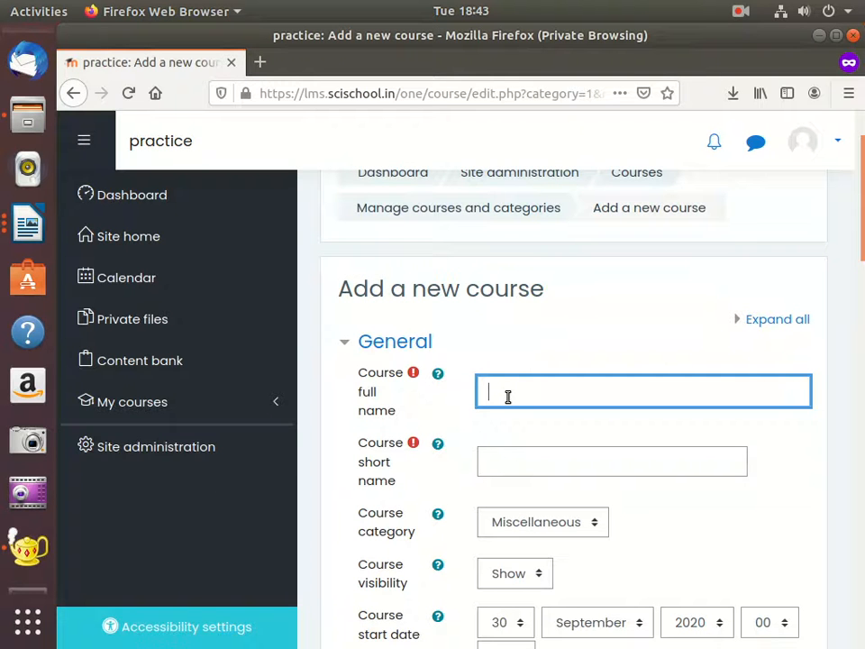
pyautogui.write('Dummy Course')
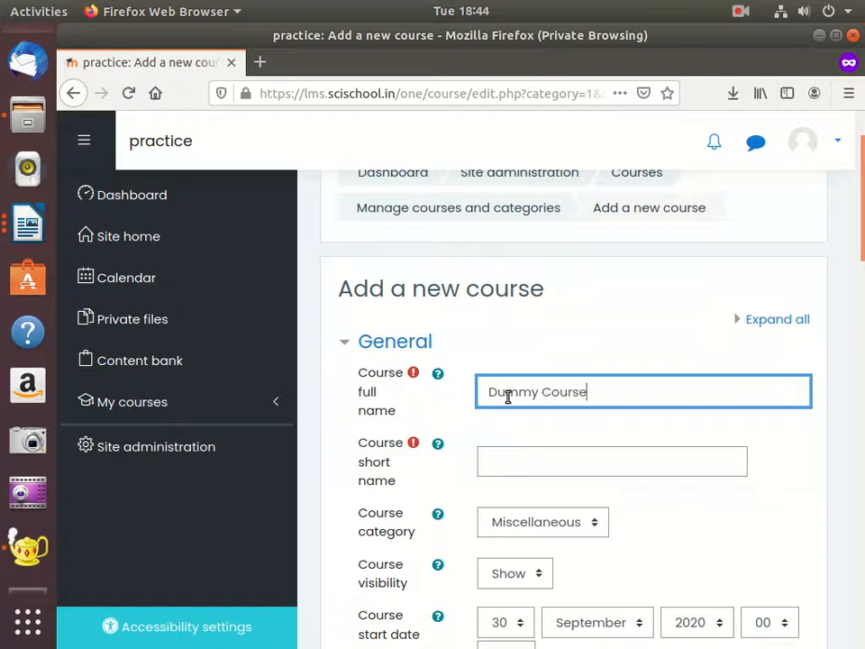
pyautogui.click(510, 461)
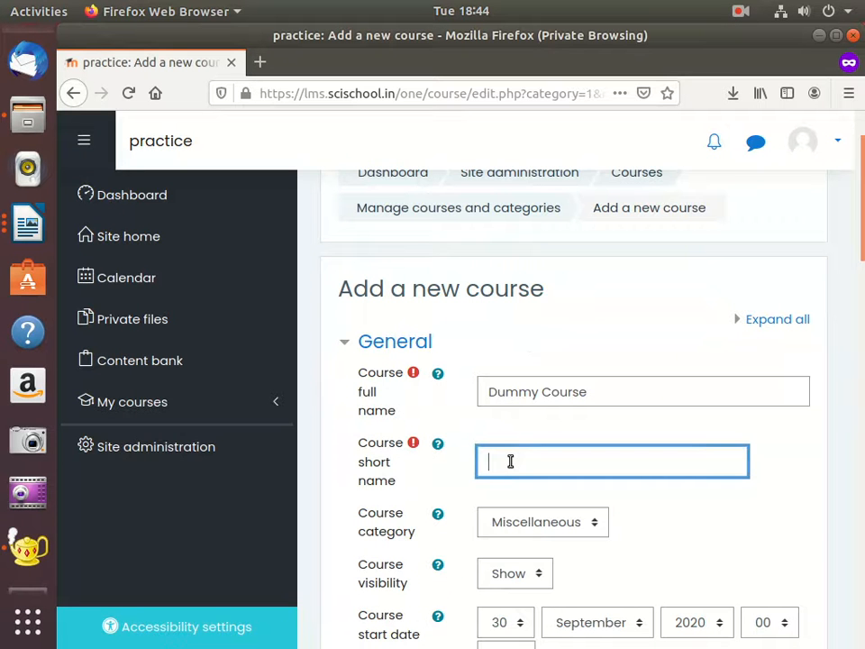
pyautogui.write('Dummy')
# Choose Miscellaneous as the course category, then save the new course and return to course management.
pyautogui.scroll(-4, 505, 461)
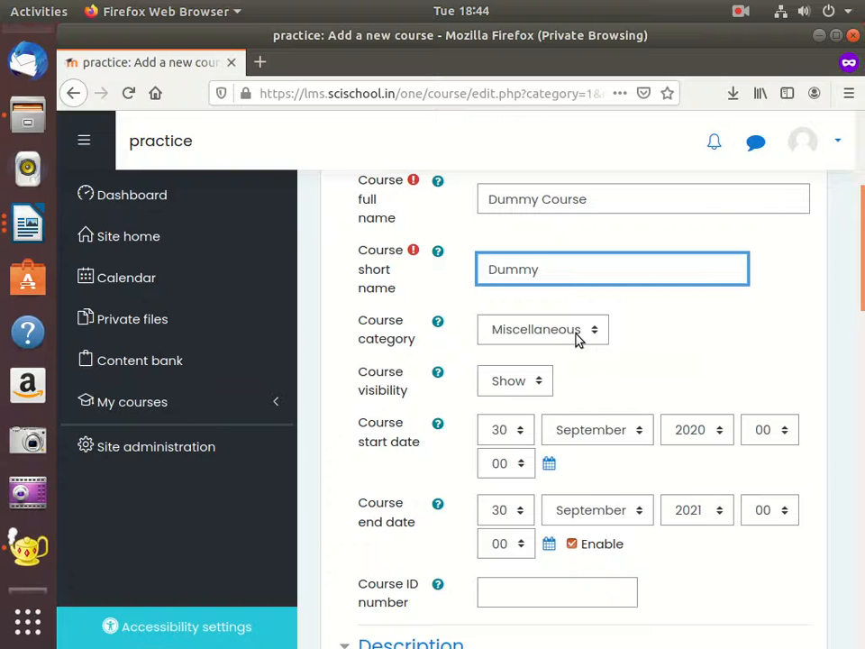
pyautogui.click(578, 338)
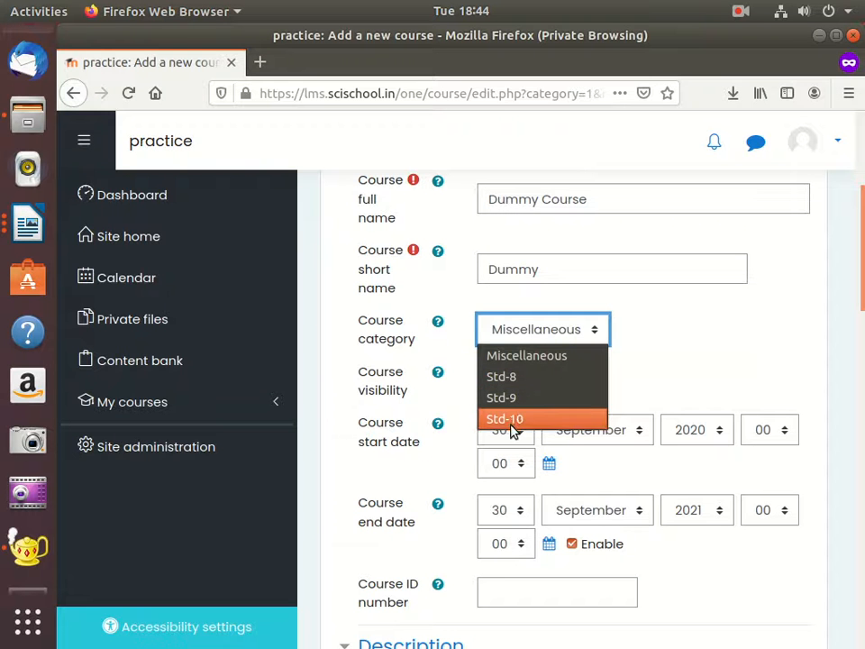
pyautogui.click(555, 357)
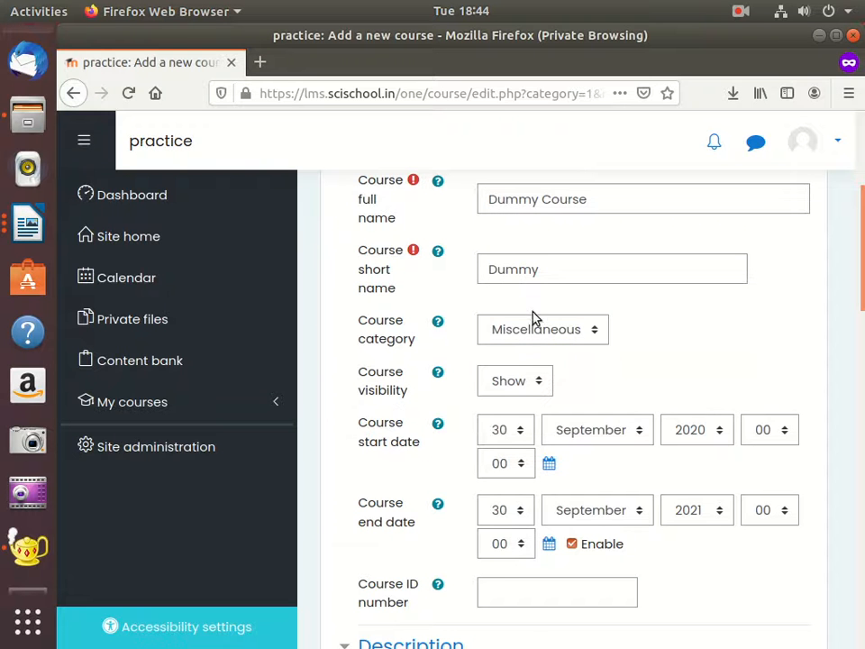
pyautogui.scroll(3, 514, 270)
pyautogui.scroll(-10, 537, 378)
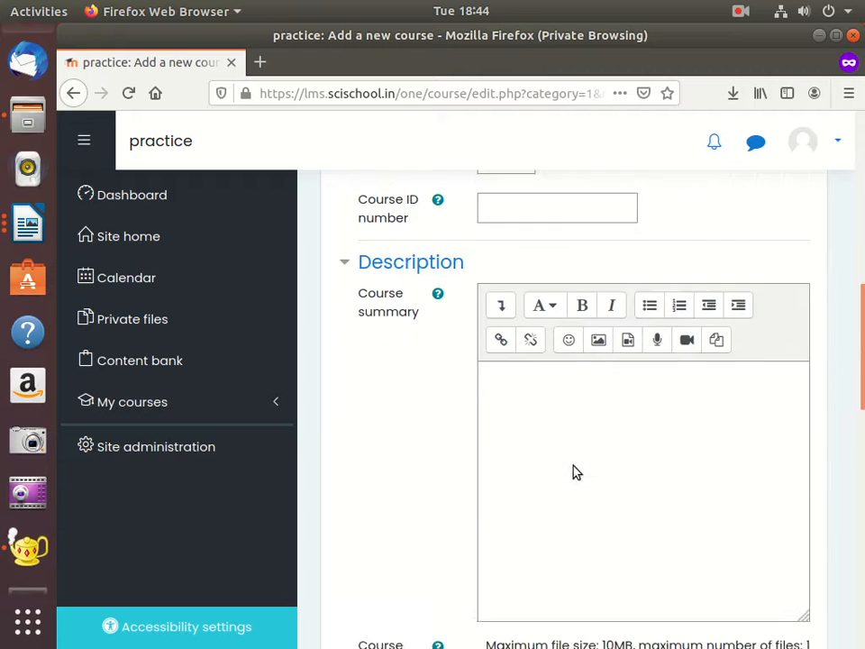
pyautogui.scroll(5, 577, 423)
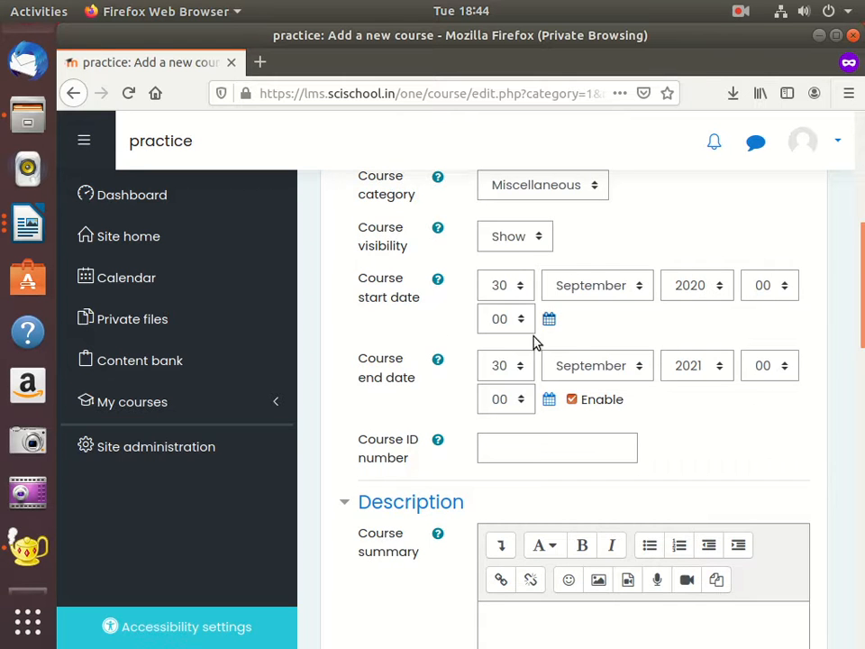
pyautogui.scroll(-12, 539, 441)
pyautogui.scroll(-12, 540, 446)
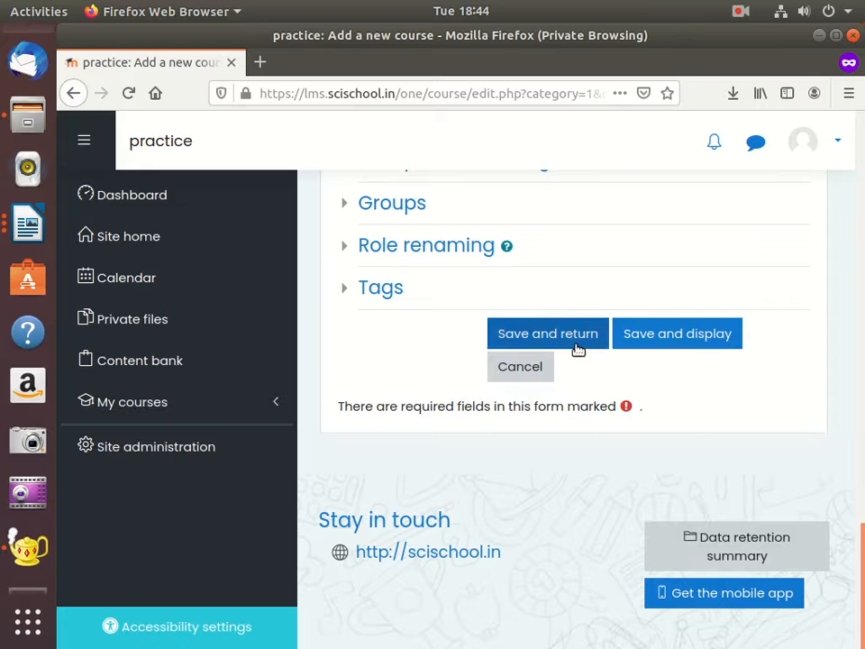
pyautogui.click(576, 339)
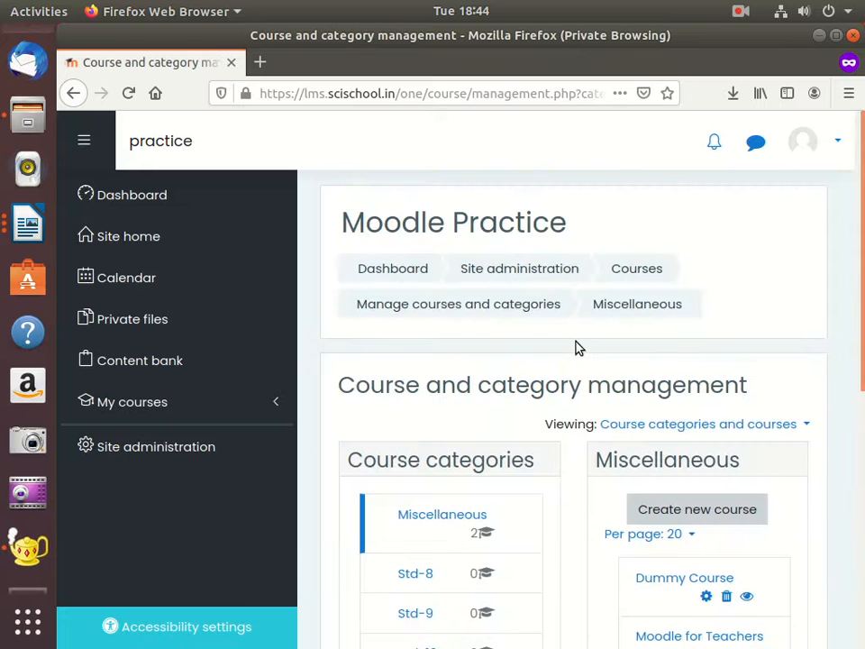
# Open Dummy Course from the available courses on the site home page.
pyautogui.scroll(-3, 569, 348)
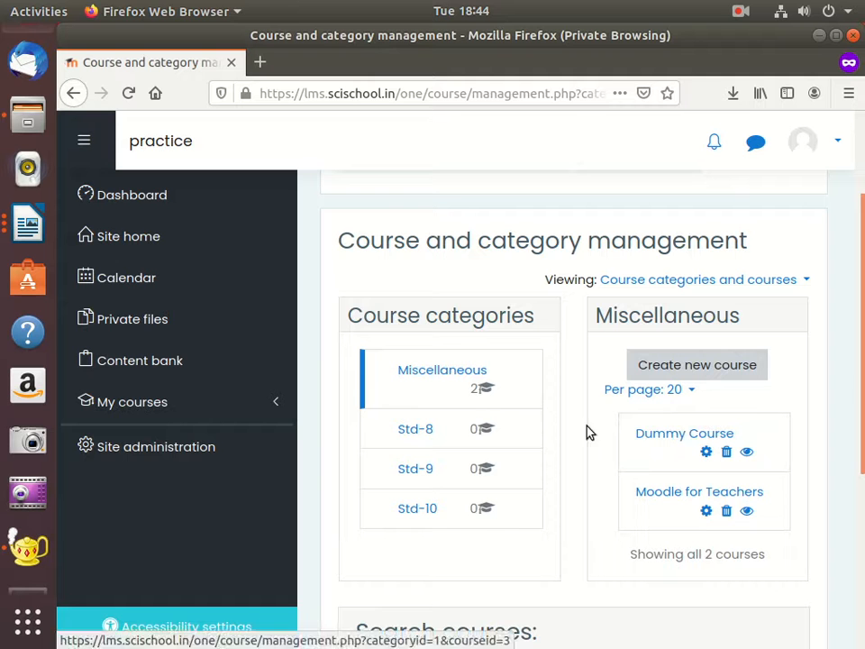
pyautogui.click(177, 245)
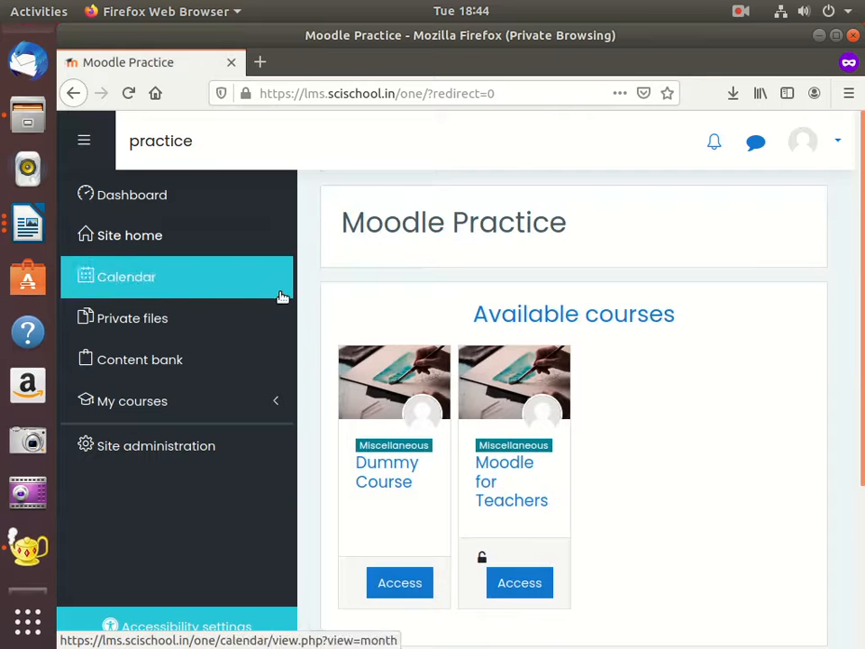
pyautogui.scroll(-2, 431, 475)
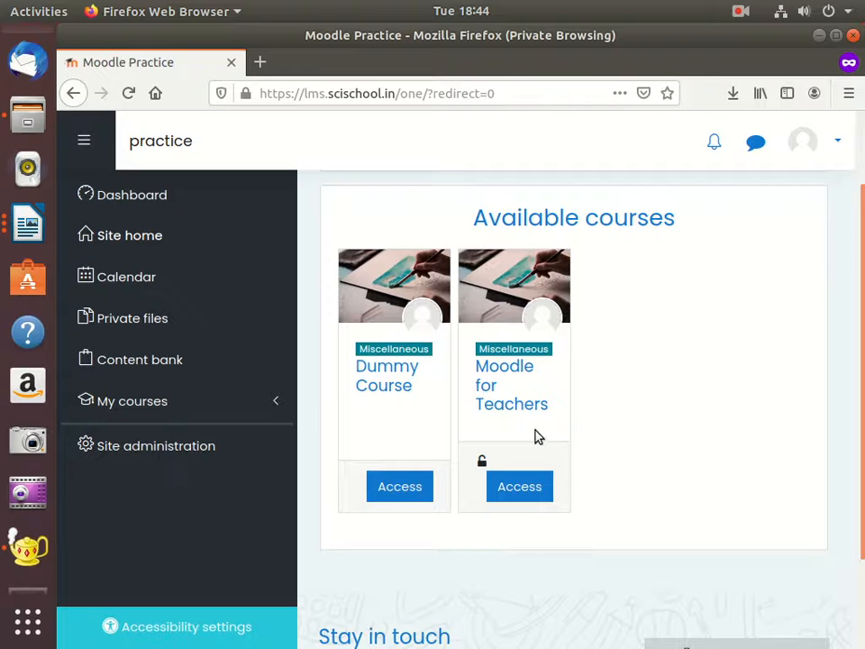
pyautogui.click(382, 377)
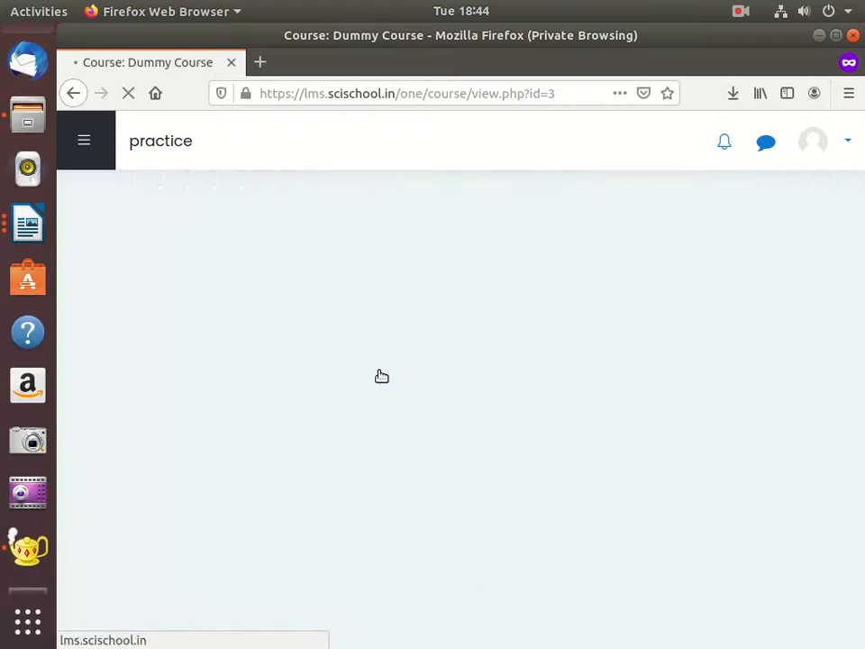
# Turn on editing for Dummy Course and rename Topic 1 to "Chapter-1".
pyautogui.scroll(-2, 535, 531)
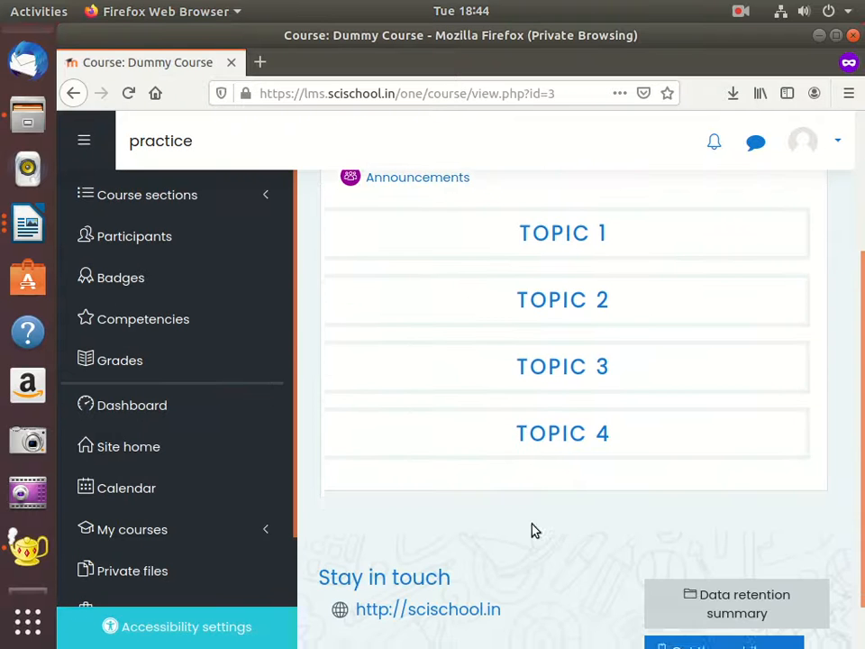
pyautogui.scroll(1, 547, 315)
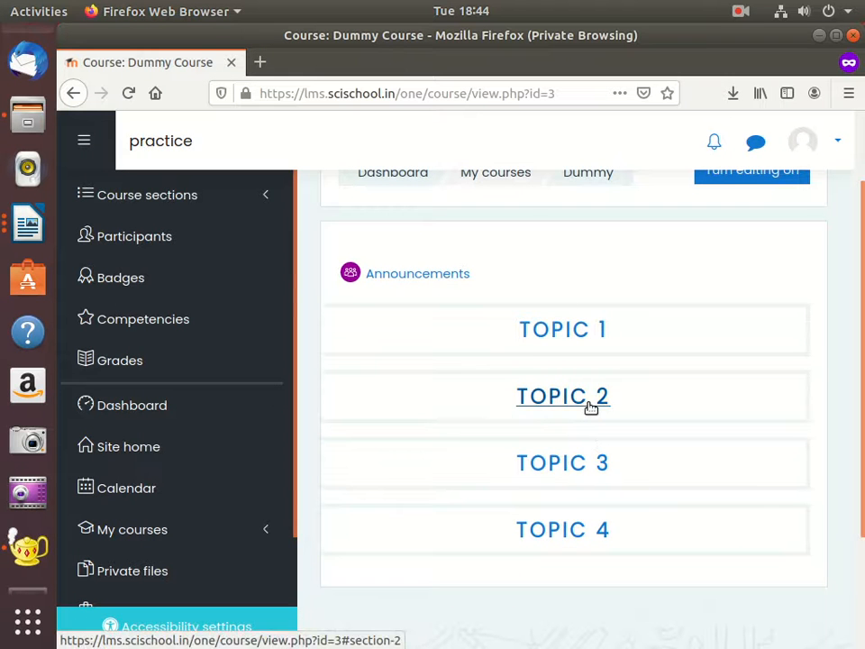
pyautogui.scroll(1, 488, 351)
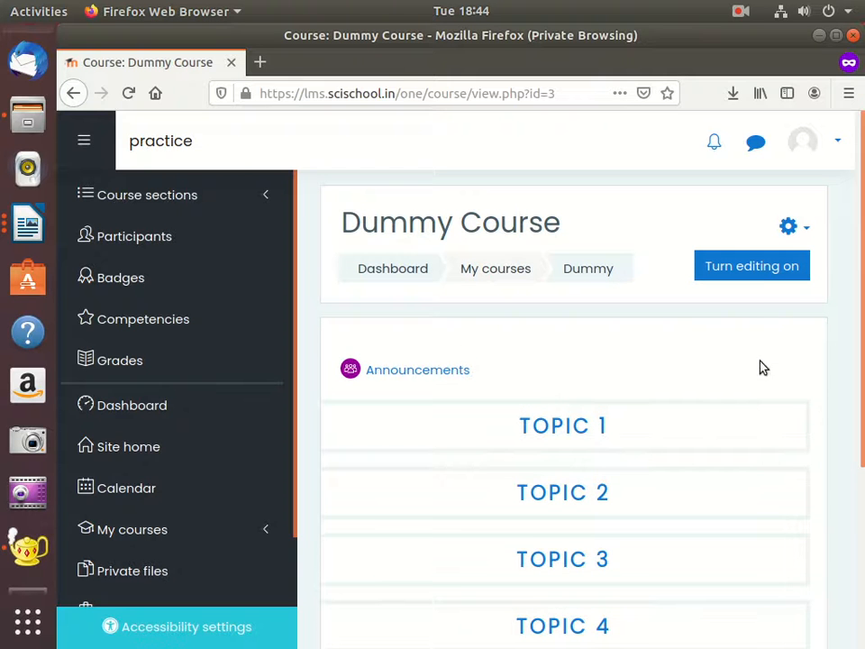
pyautogui.click(751, 266)
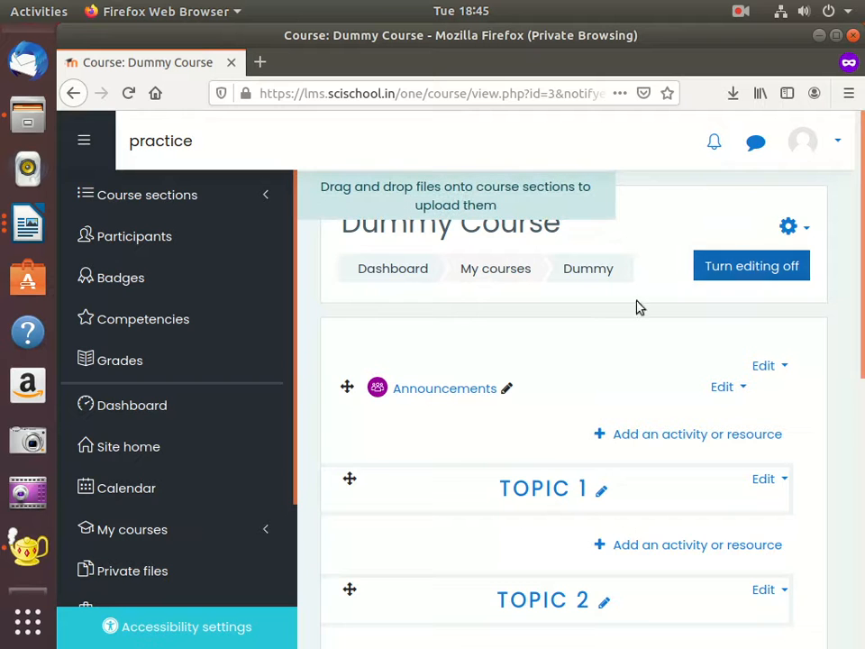
pyautogui.scroll(-3, 441, 473)
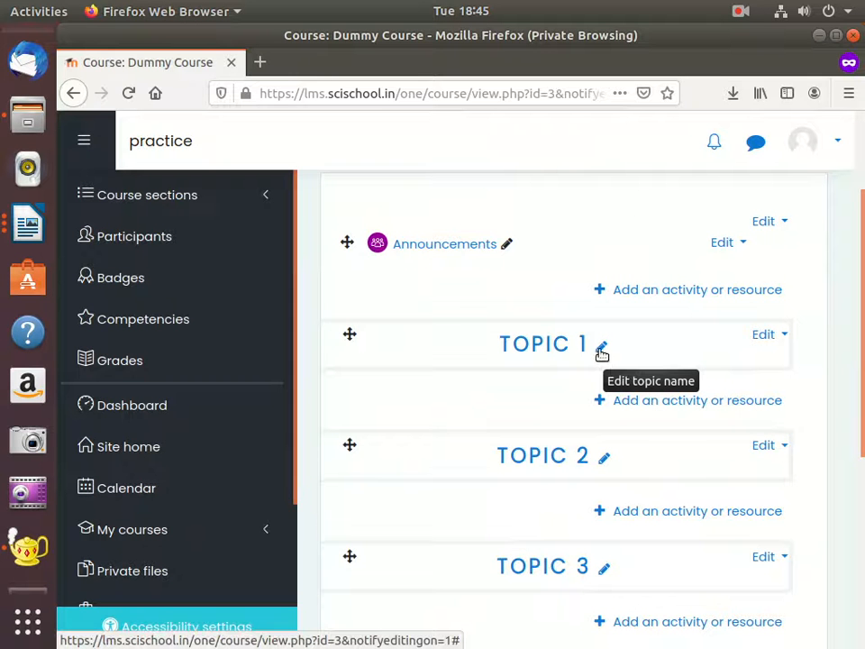
pyautogui.click(603, 350)
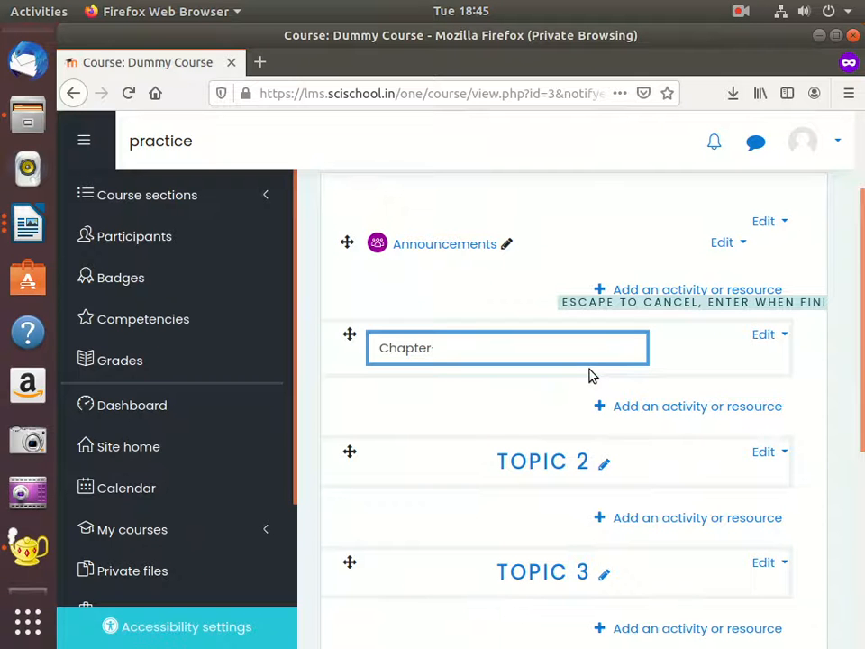
pyautogui.press('Return')
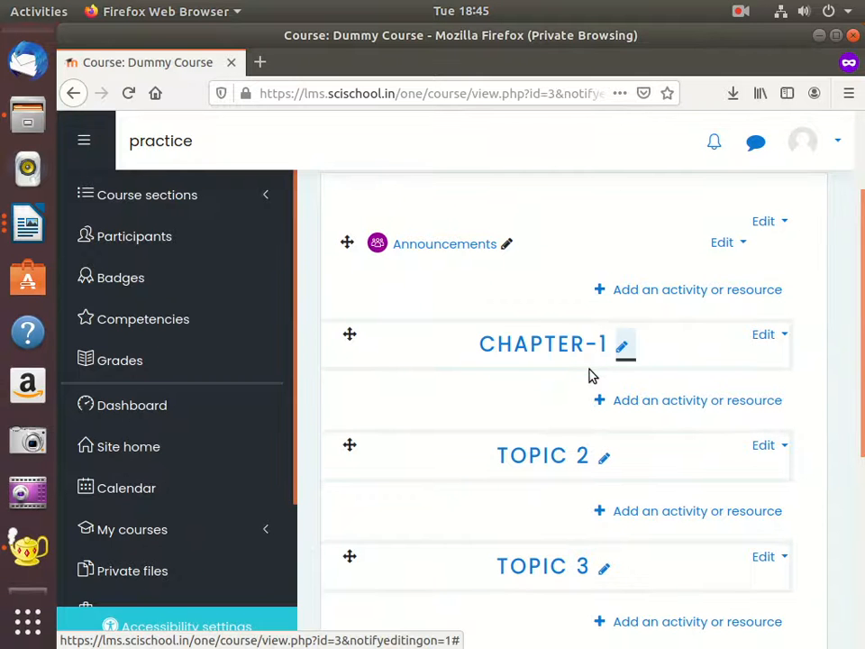
# Start adding a new Page resource to the Chapter-1 section.
pyautogui.scroll(2, 498, 360)
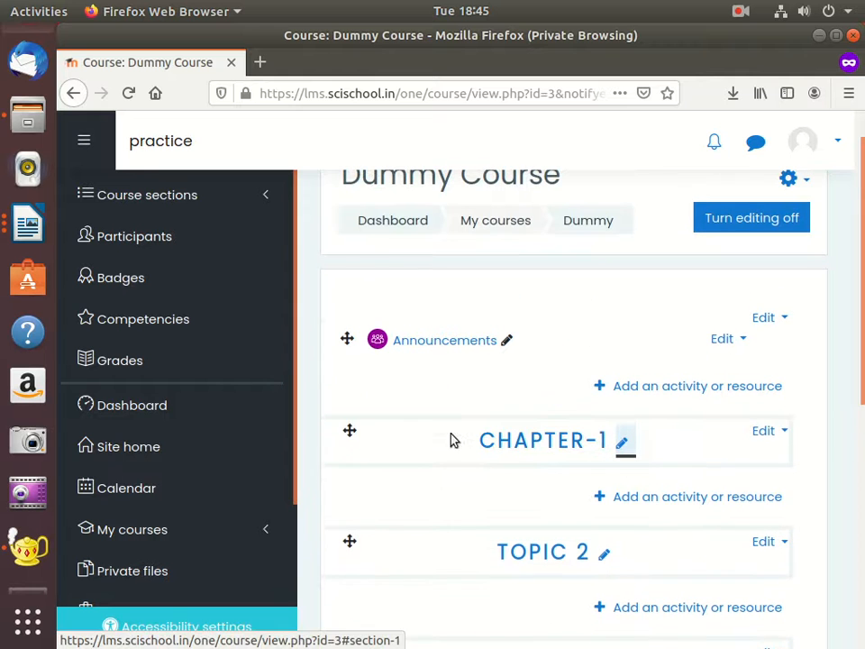
pyautogui.scroll(-1, 483, 468)
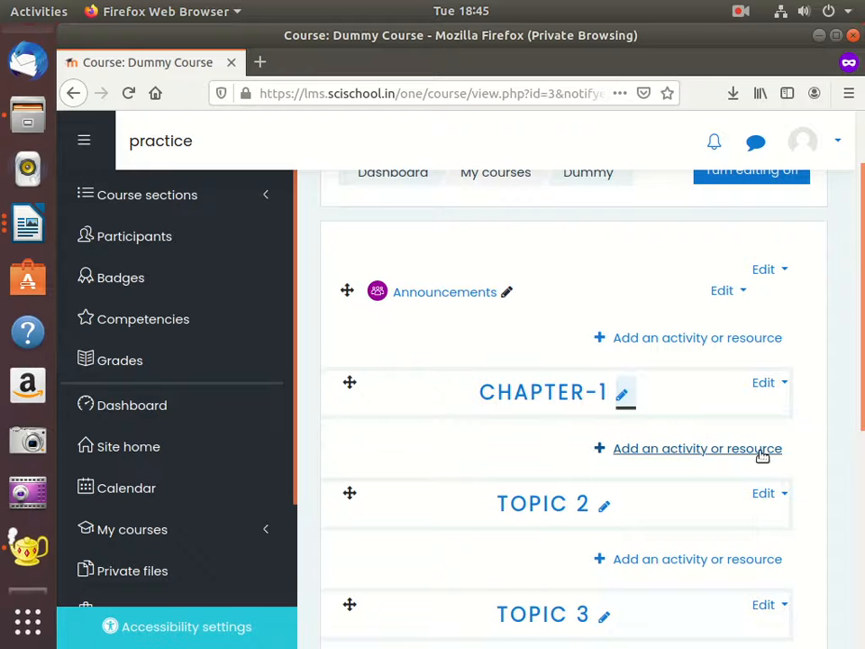
pyautogui.click(669, 453)
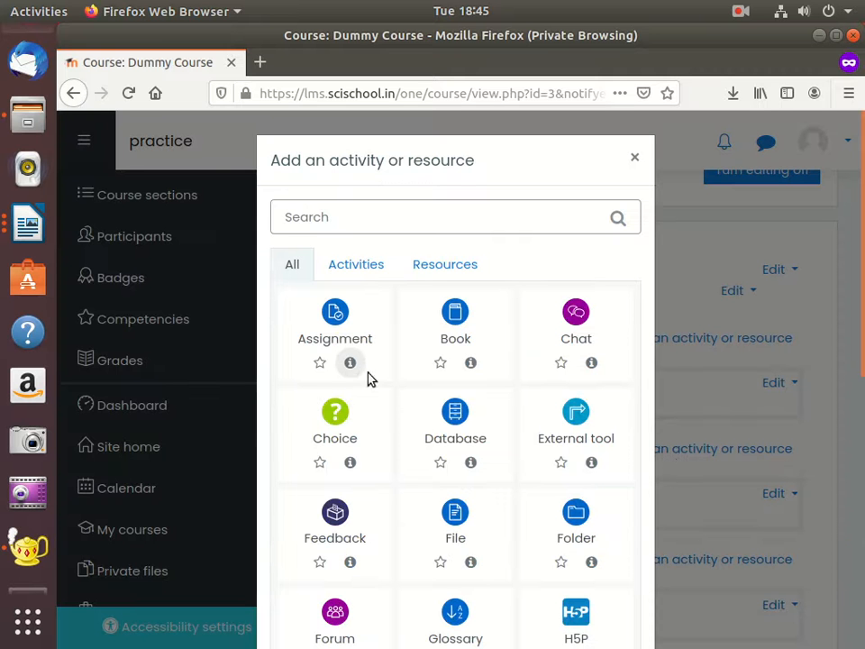
pyautogui.scroll(-5, 406, 425)
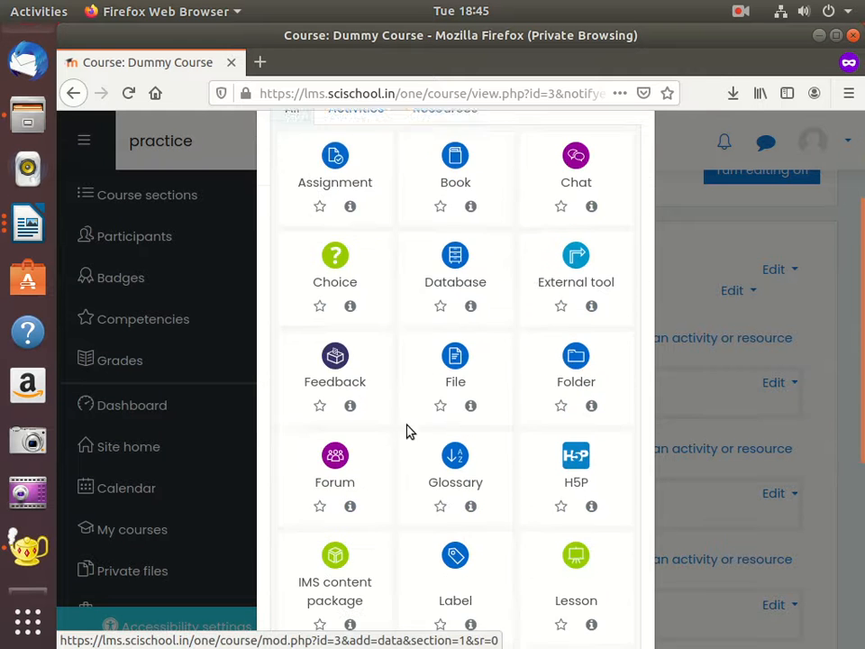
pyautogui.scroll(-3, 407, 440)
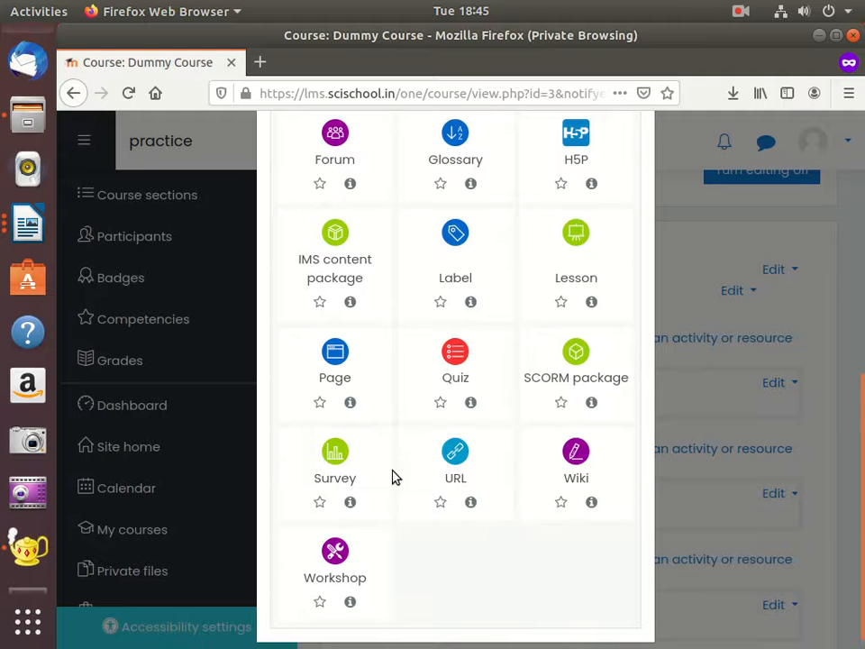
pyautogui.scroll(-1, 396, 473)
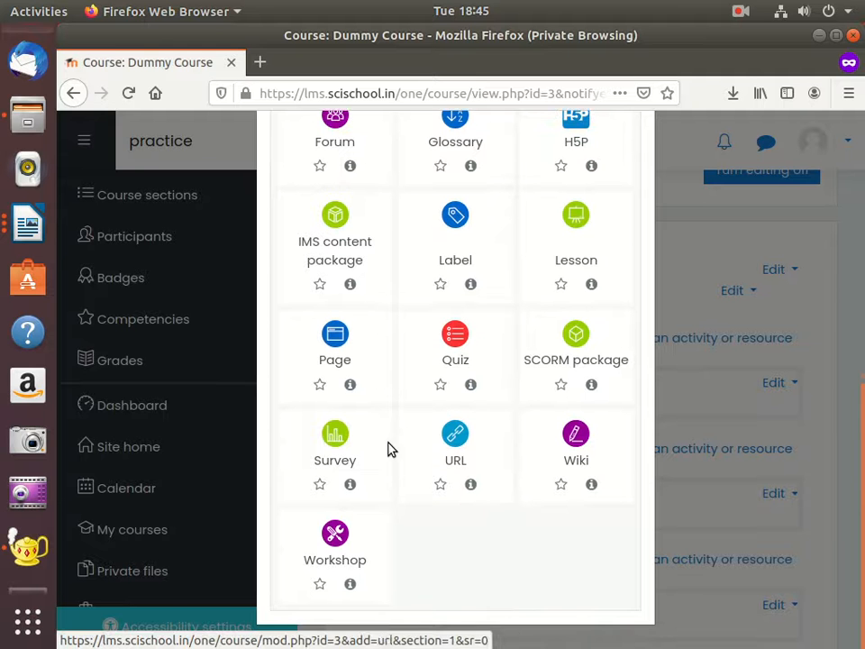
pyautogui.click(339, 342)
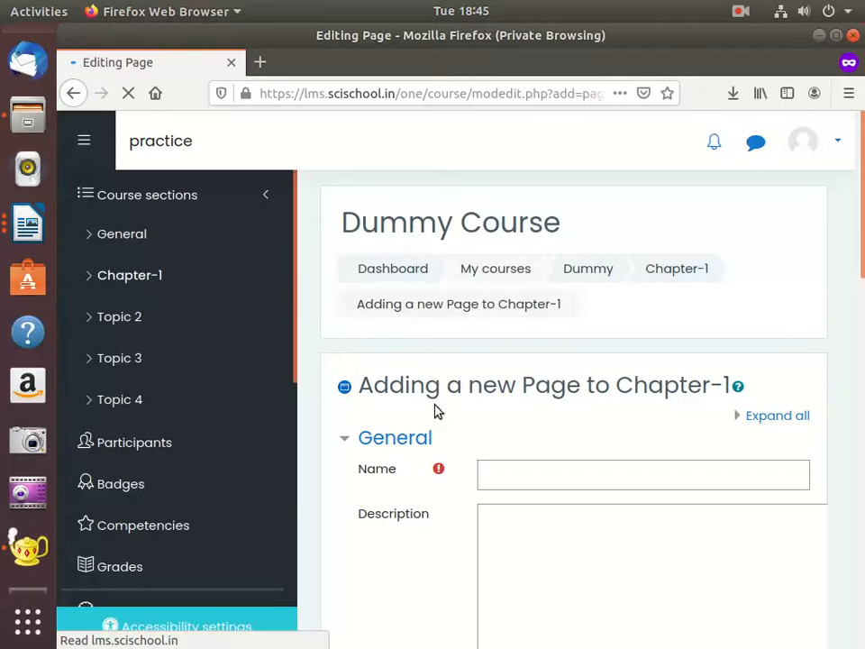
# Enter "Introduction" as the name of the new page.
pyautogui.scroll(-3, 469, 424)
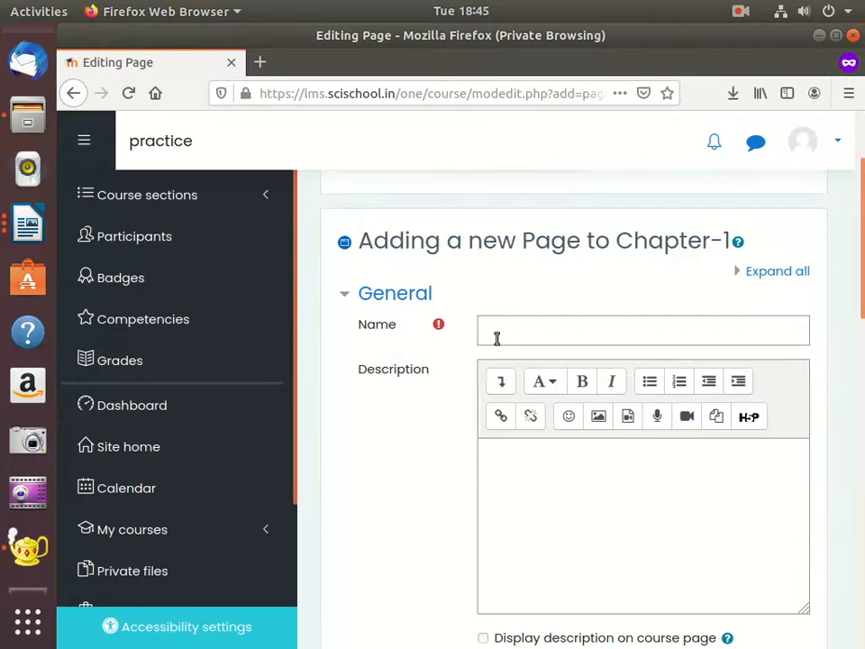
pyautogui.click(504, 332)
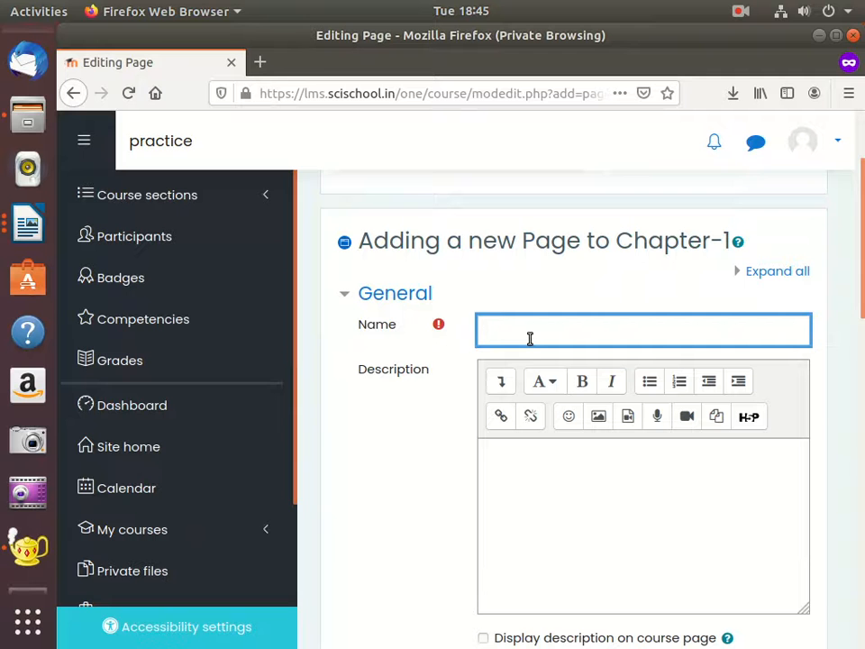
pyautogui.write('Introduction')
# Enter "Test page contents." as the page content, leaving the description empty.
pyautogui.scroll(-2, 569, 436)
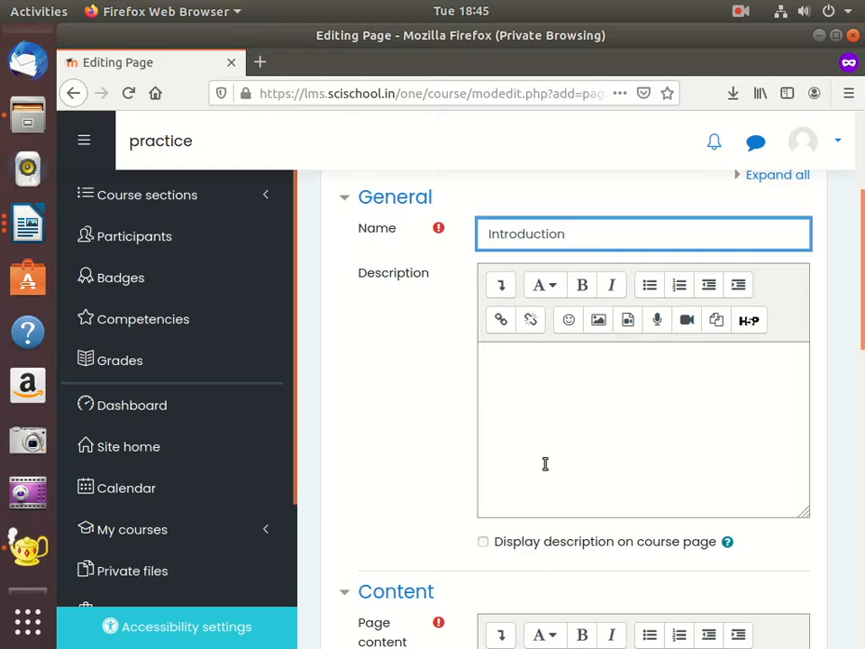
pyautogui.scroll(-1, 546, 426)
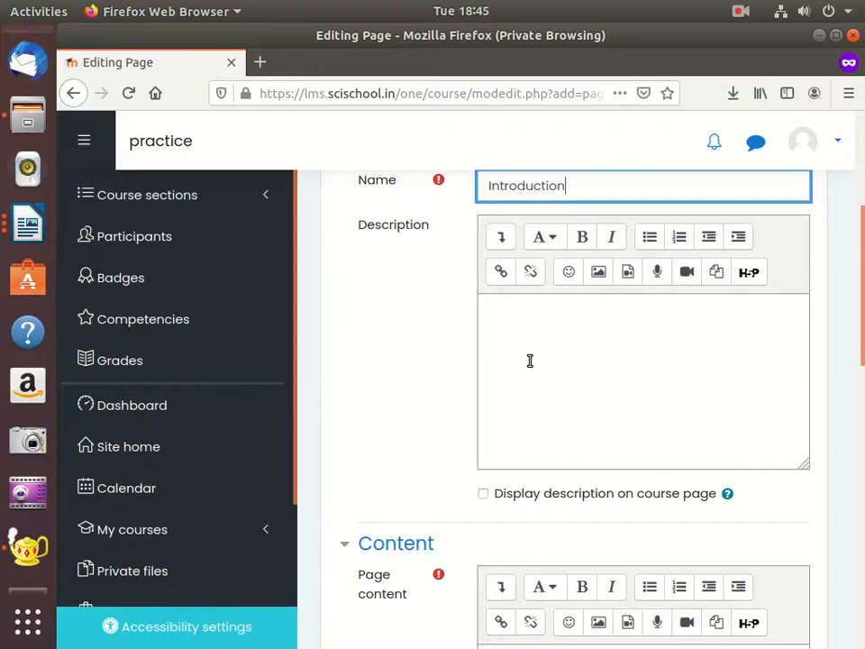
pyautogui.scroll(-3, 582, 360)
pyautogui.scroll(-1, 563, 469)
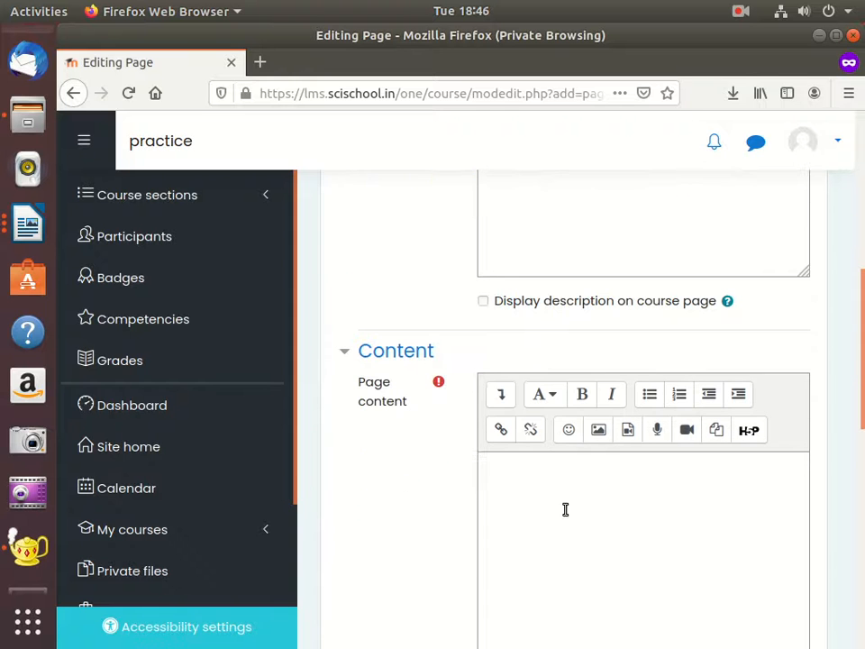
pyautogui.click(585, 507)
pyautogui.scroll(-2, 562, 520)
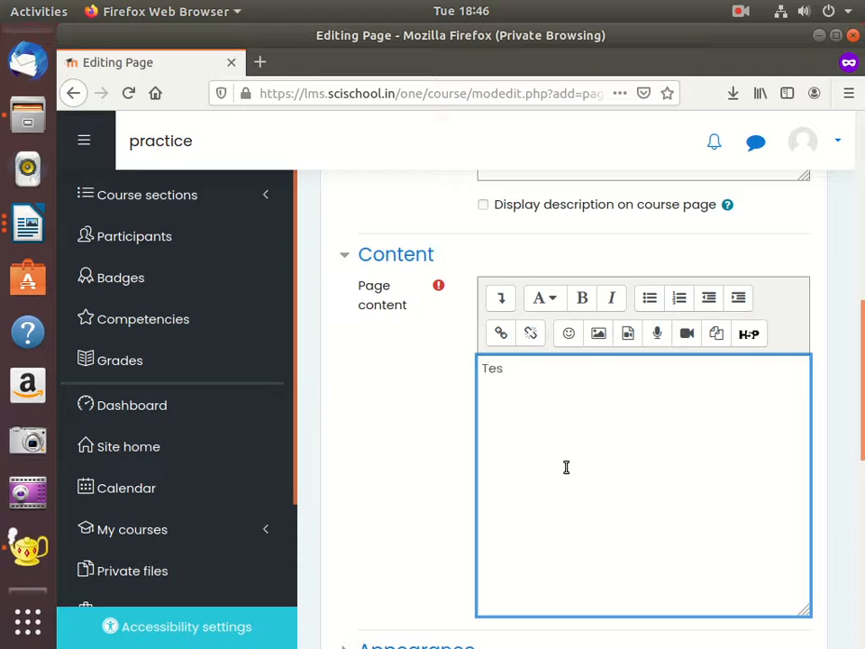
pyautogui.write('page contents.')
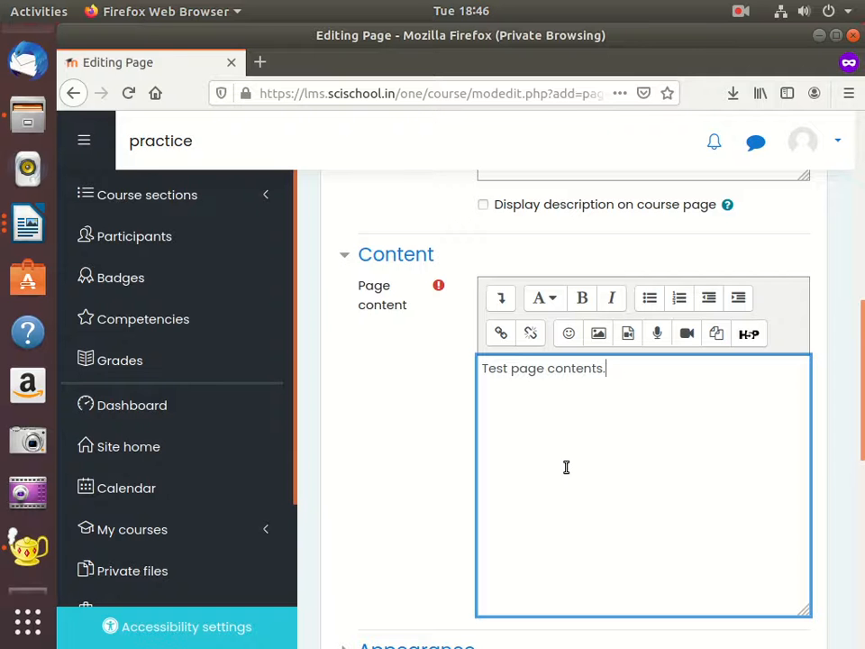
# Expand the page's Appearance settings and turn off Display last modified date.
pyautogui.scroll(-5, 532, 448)
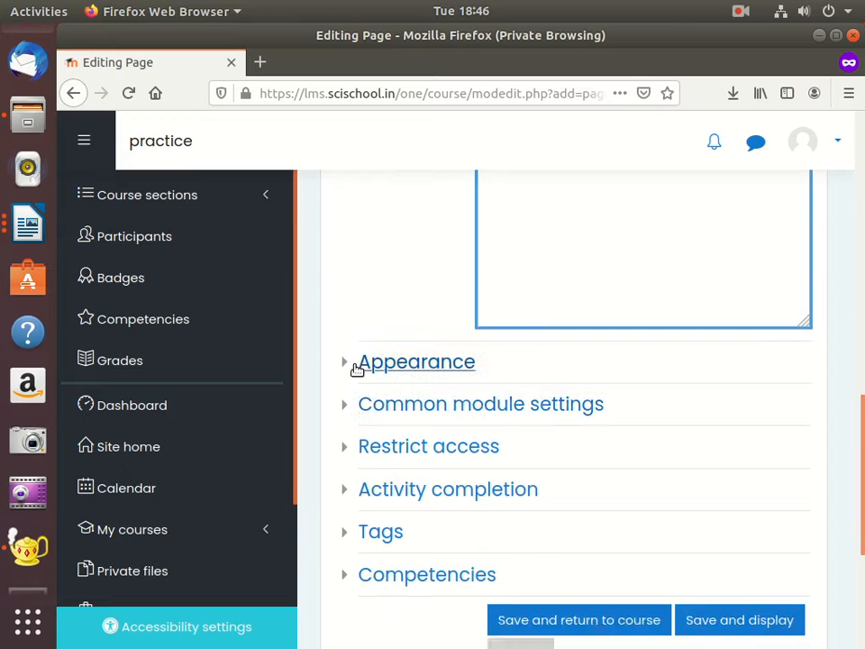
pyautogui.click(351, 365)
pyautogui.click(347, 365)
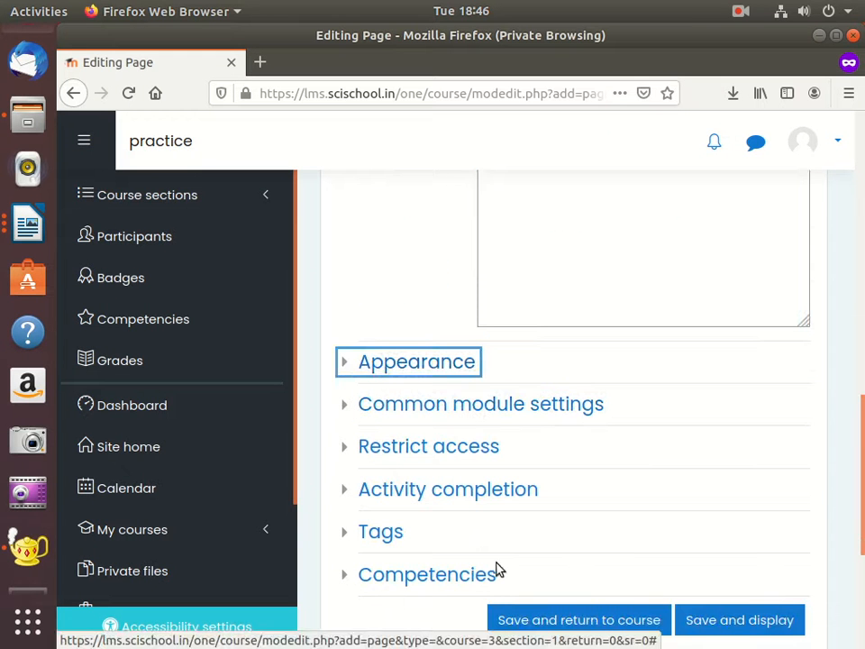
pyautogui.click(347, 368)
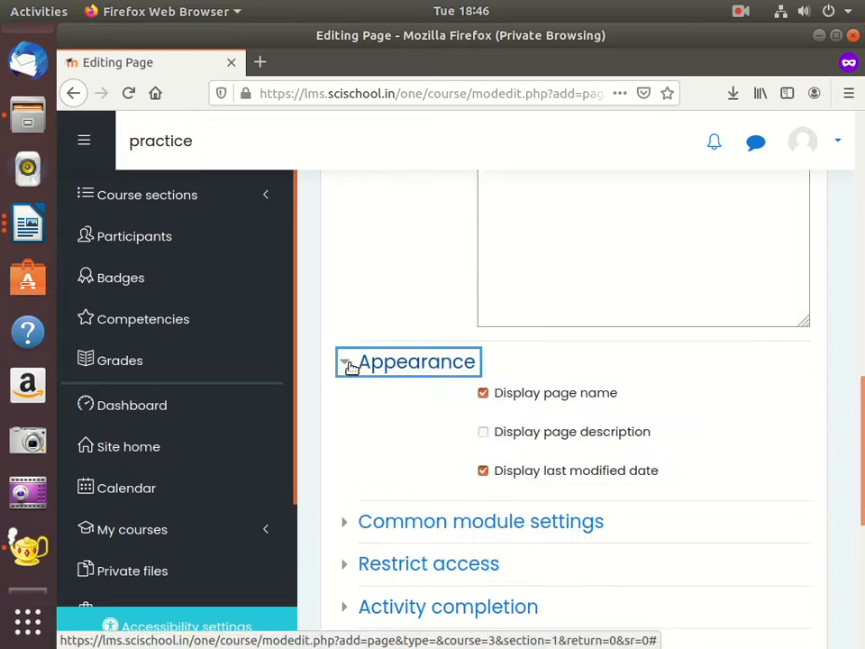
pyautogui.doubleClick(559, 475)
pyautogui.click(559, 501)
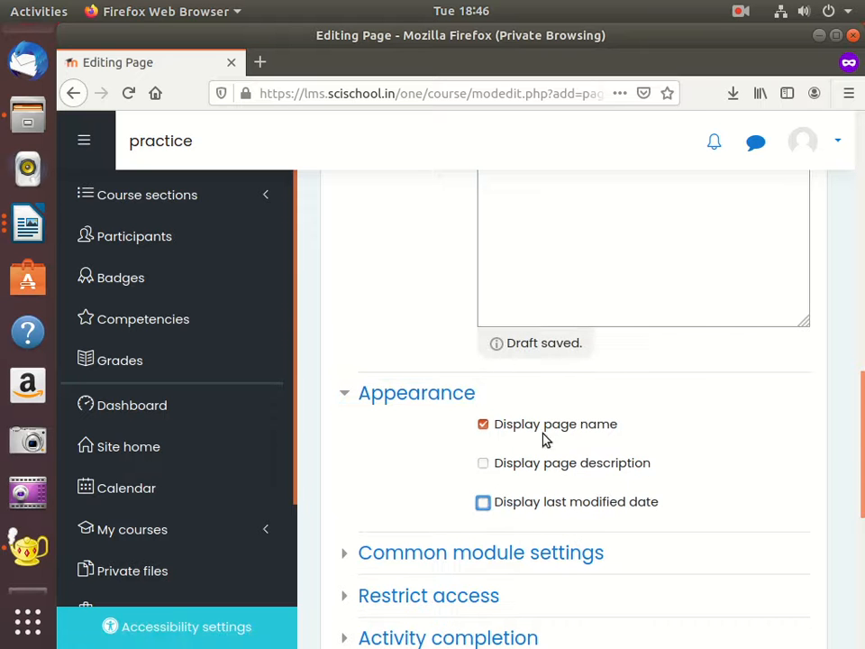
# Review the page's Common module settings, then save the page and return to the course.
pyautogui.scroll(-3, 559, 500)
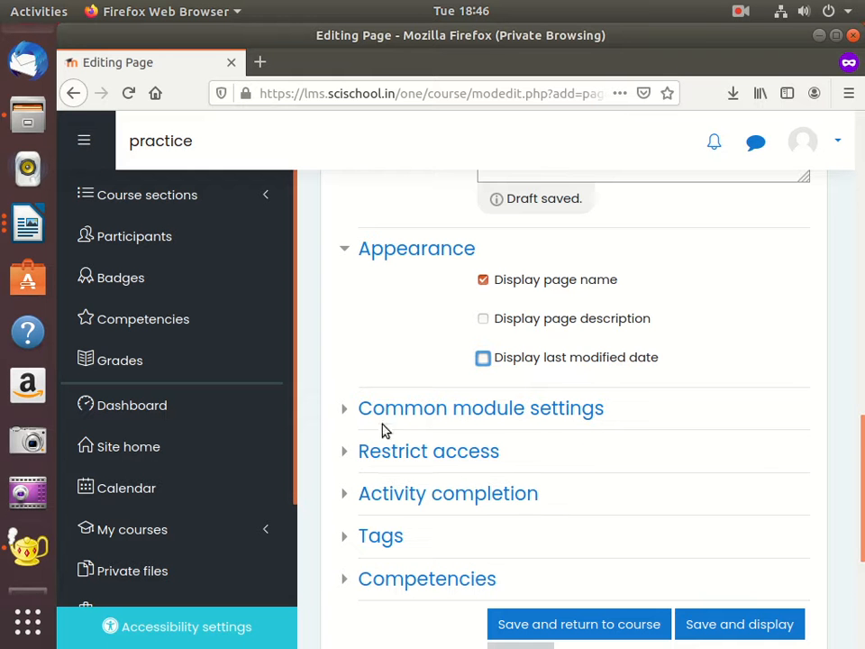
pyautogui.click(343, 313)
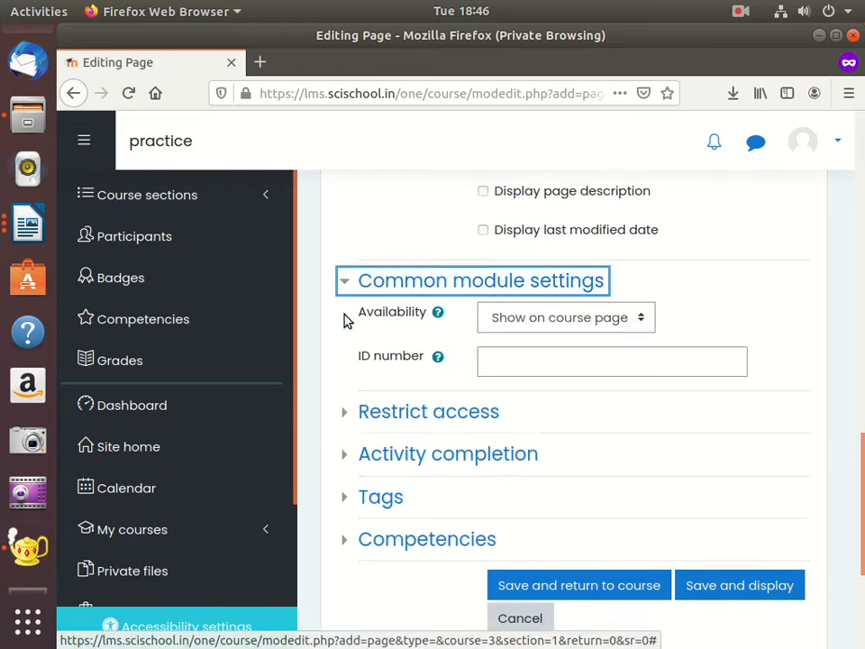
pyautogui.scroll(-1, 504, 455)
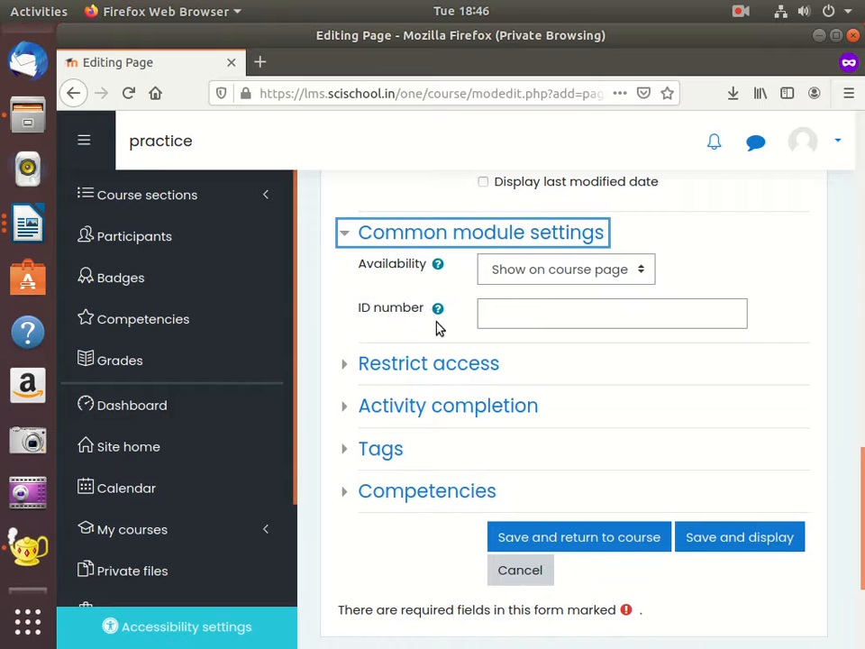
pyautogui.scroll(-1, 444, 410)
pyautogui.click(627, 489)
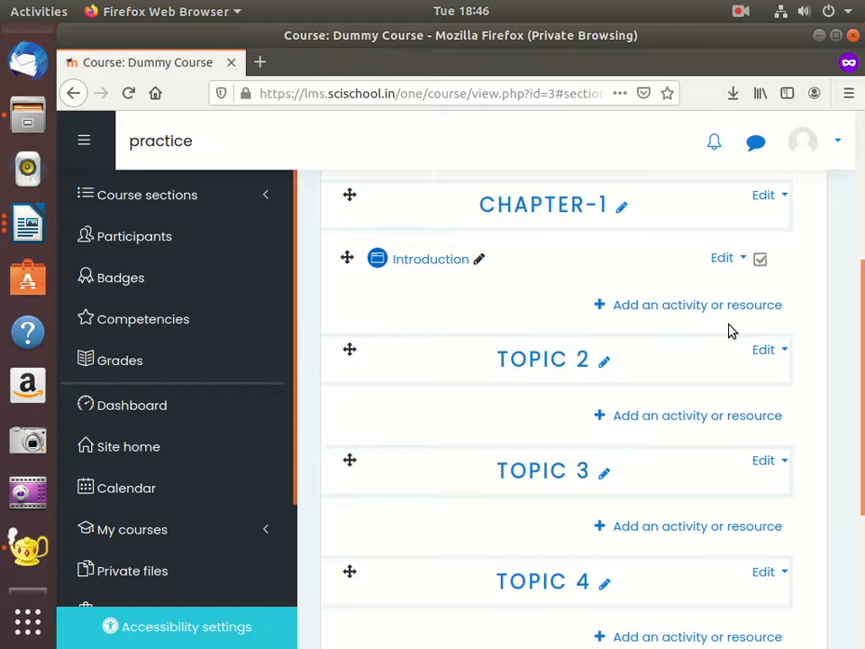
# Start adding a new Quiz activity to the Chapter-1 section.
pyautogui.click(667, 309)
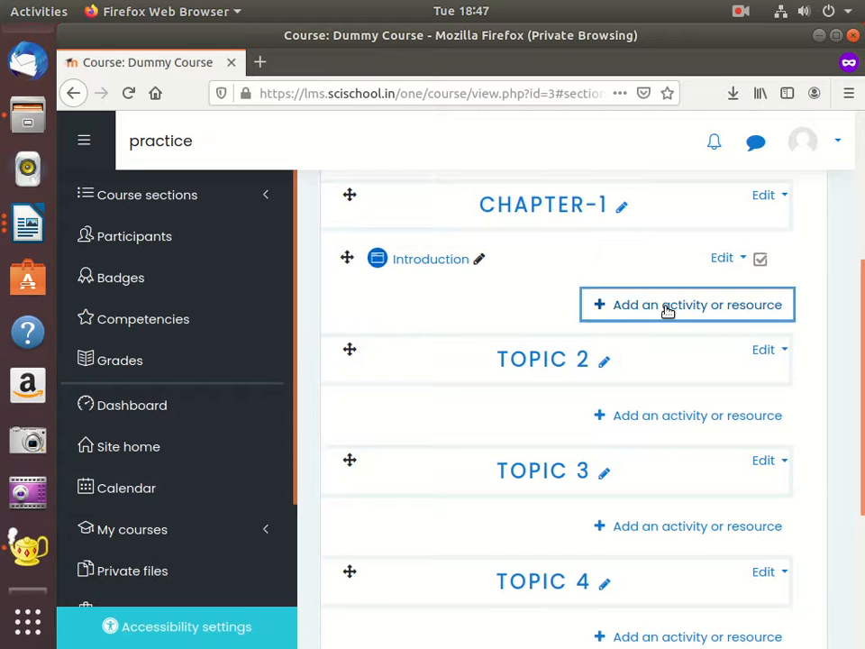
pyautogui.scroll(-5, 557, 423)
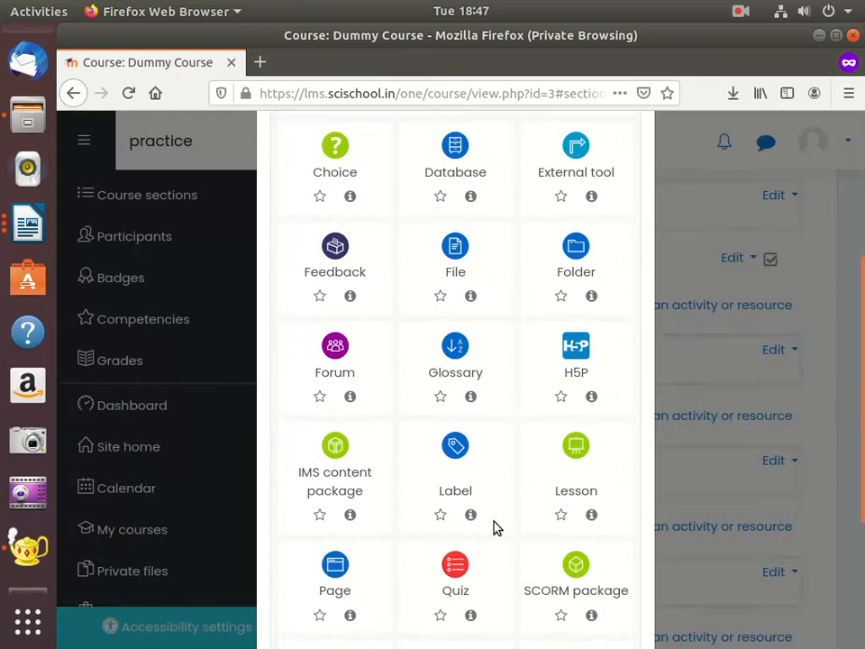
pyautogui.click(457, 566)
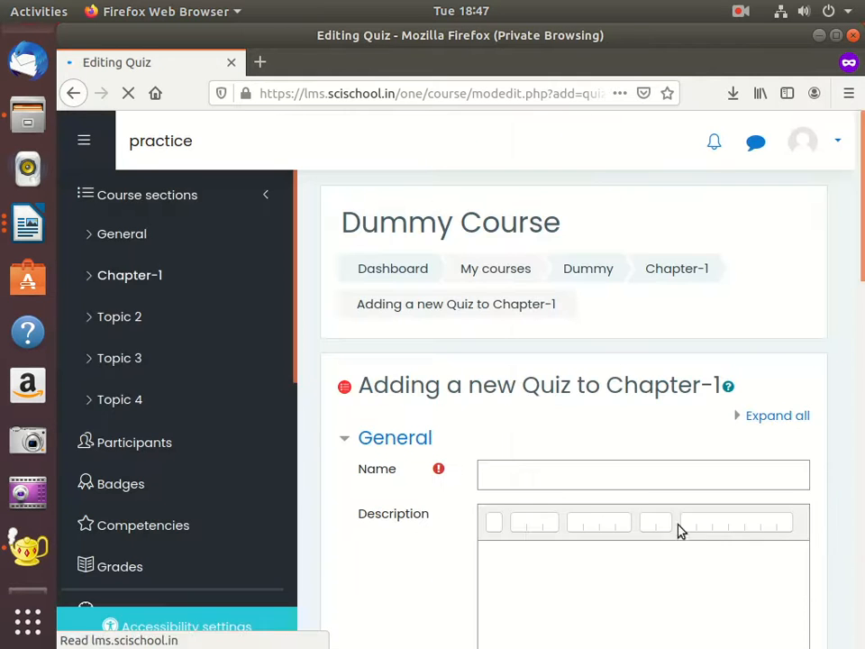
# Name the quiz "Test Quiz" and save it with its default settings, returning to the course.
pyautogui.click(547, 474)
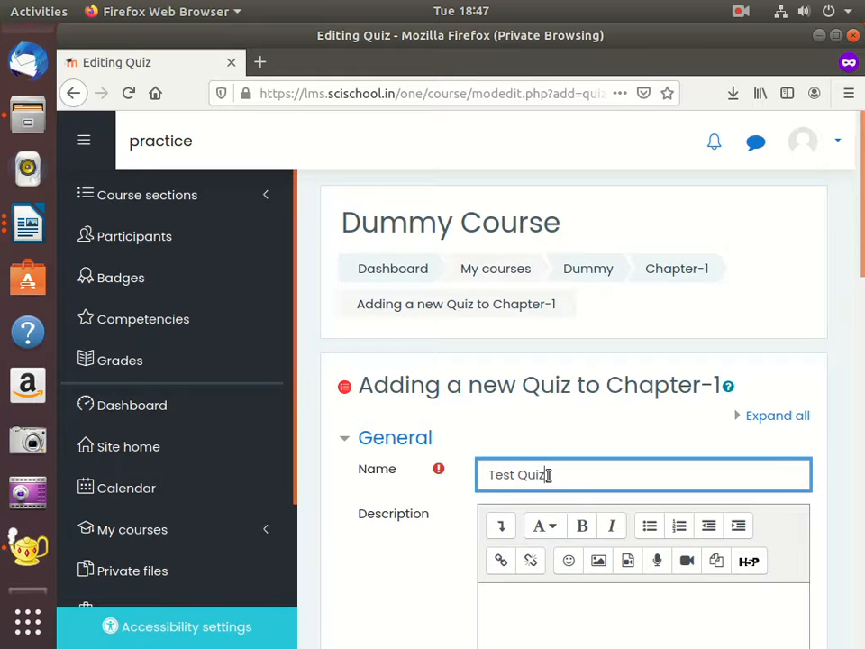
pyautogui.scroll(-10, 548, 479)
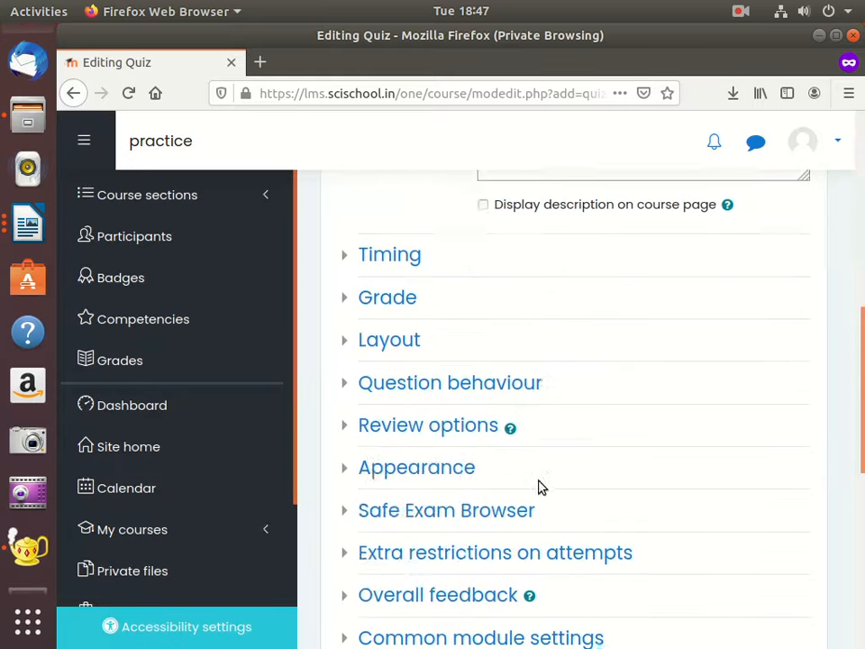
pyautogui.scroll(-5, 538, 487)
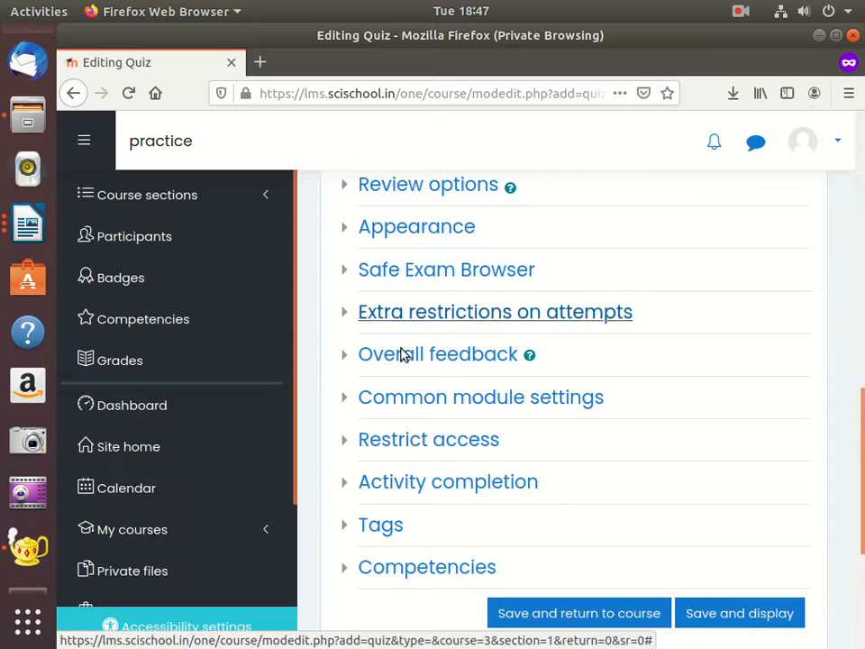
pyautogui.scroll(-2, 436, 401)
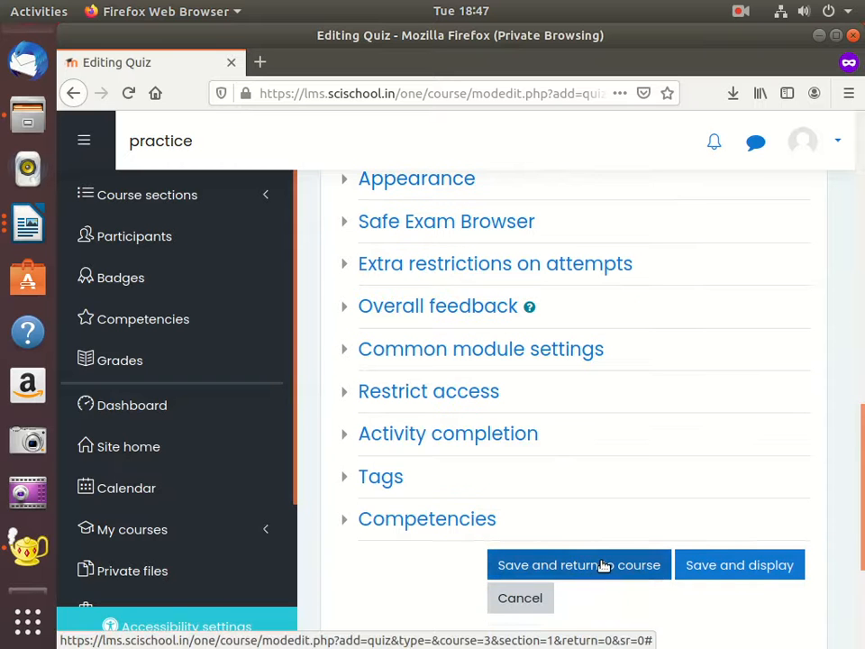
pyautogui.click(604, 565)
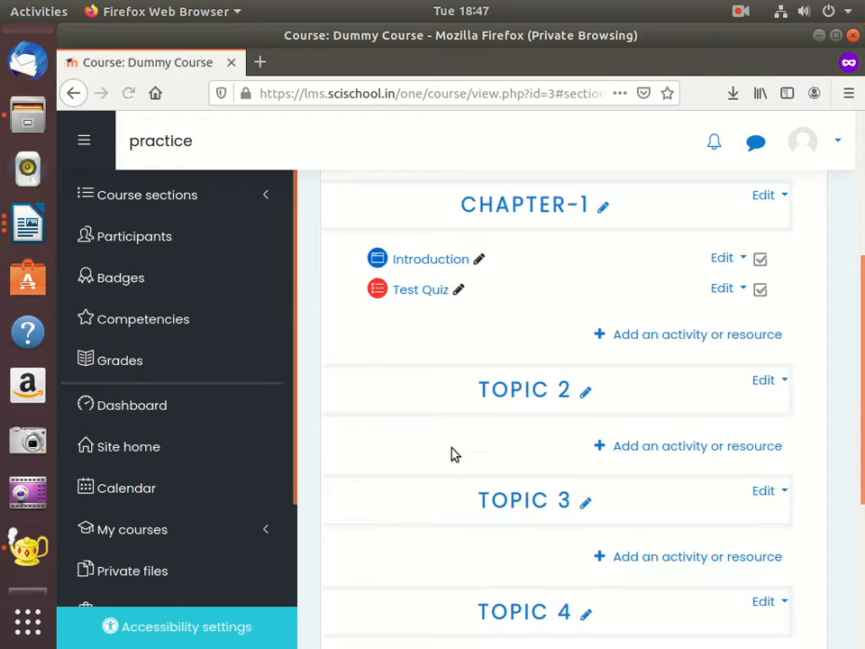
# Open Test Quiz from Chapter-1 and look through its available administration options, then close the list of options.
pyautogui.click(427, 294)
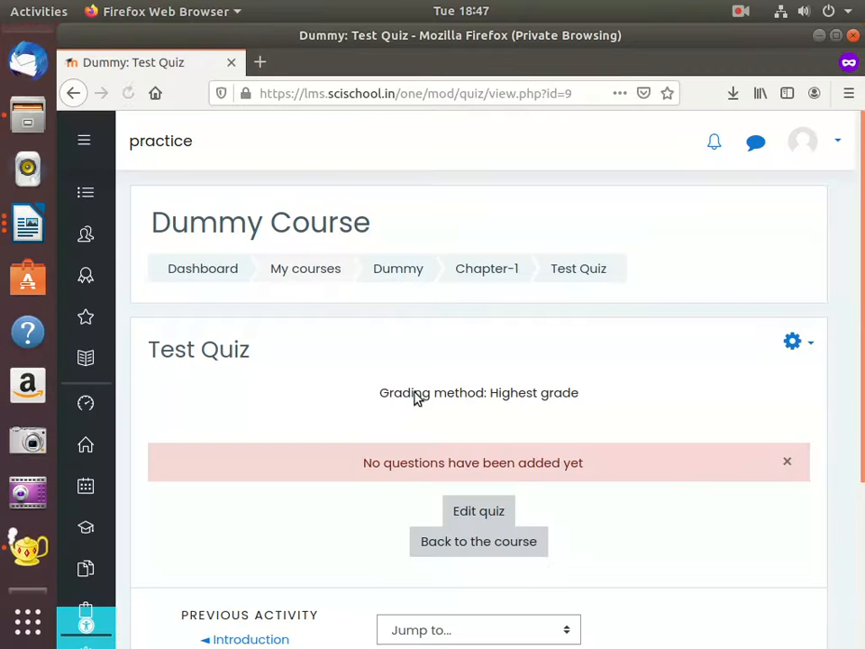
pyautogui.scroll(-1, 636, 470)
pyautogui.scroll(-2, 636, 469)
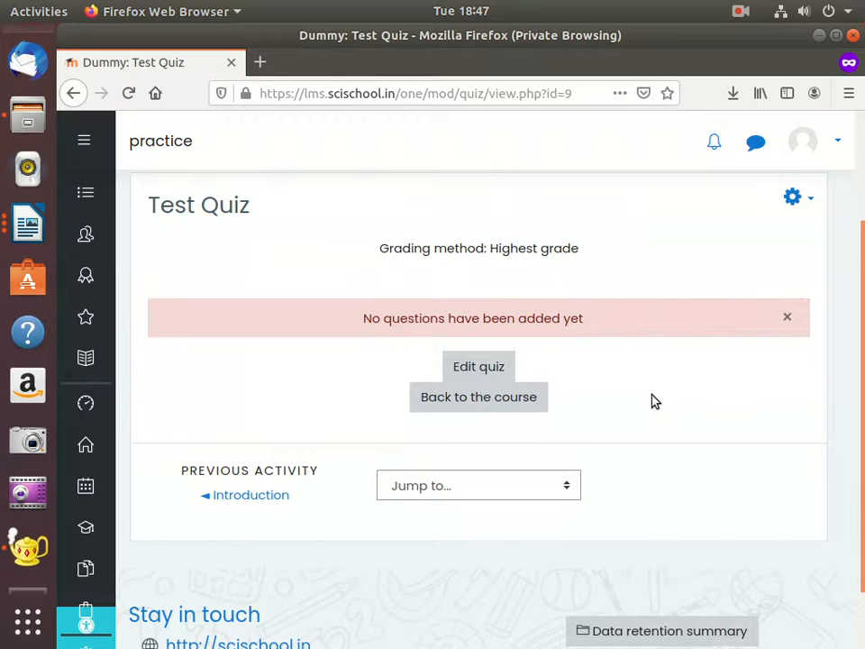
pyautogui.click(794, 204)
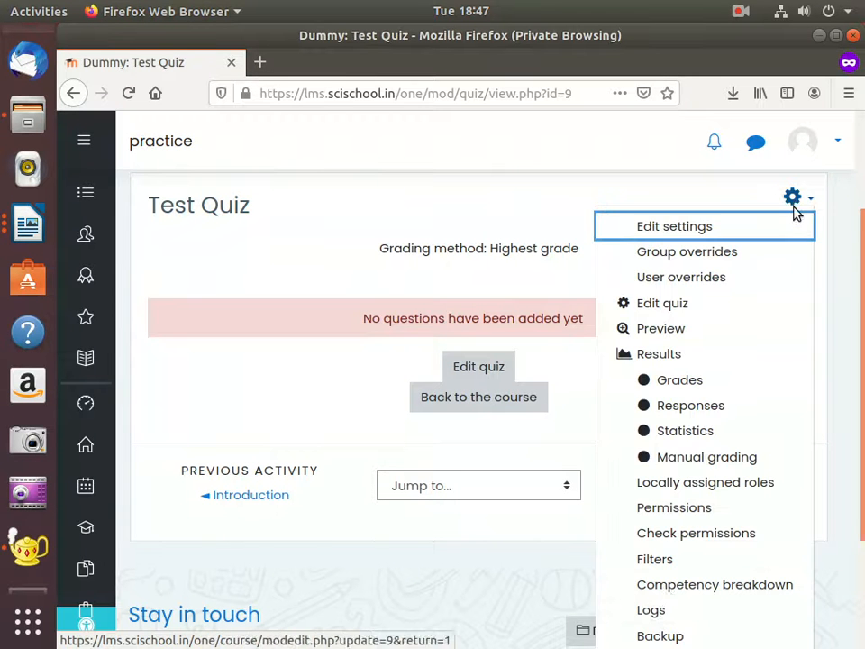
pyautogui.scroll(-1, 679, 540)
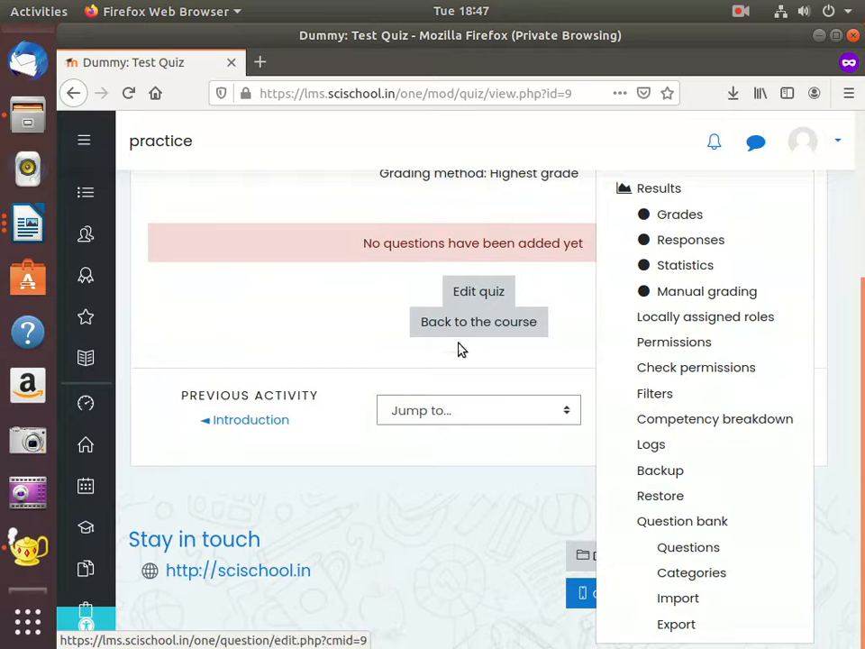
pyautogui.click(362, 309)
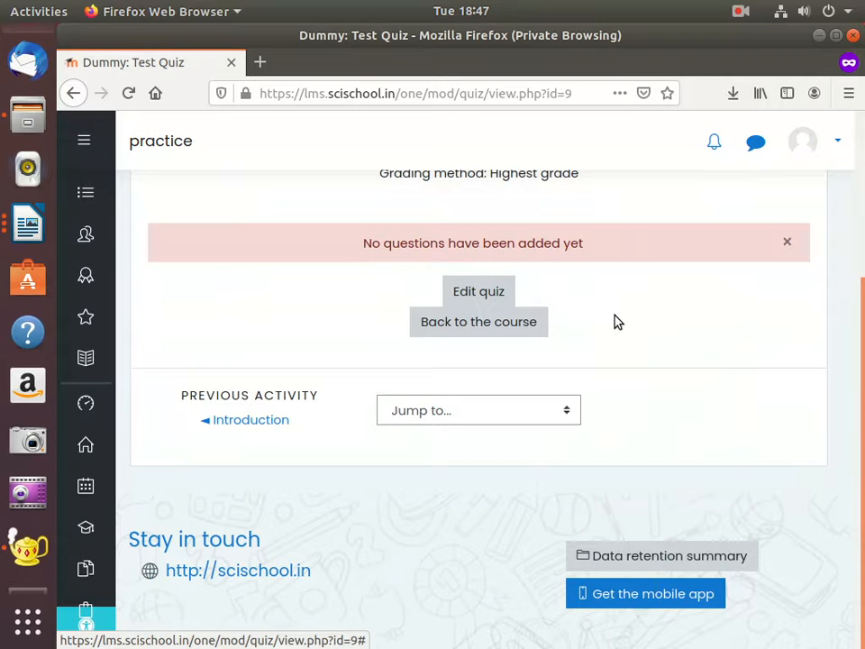
# Look over the Test Quiz page, then return to the Dummy Course main page.
pyautogui.scroll(2, 617, 321)
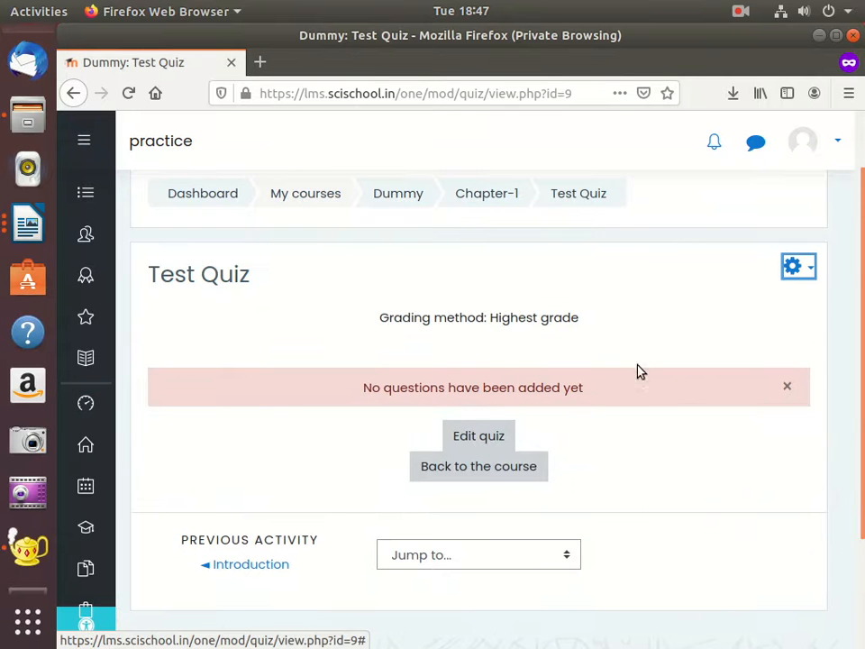
pyautogui.scroll(-2, 604, 357)
pyautogui.scroll(3, 435, 313)
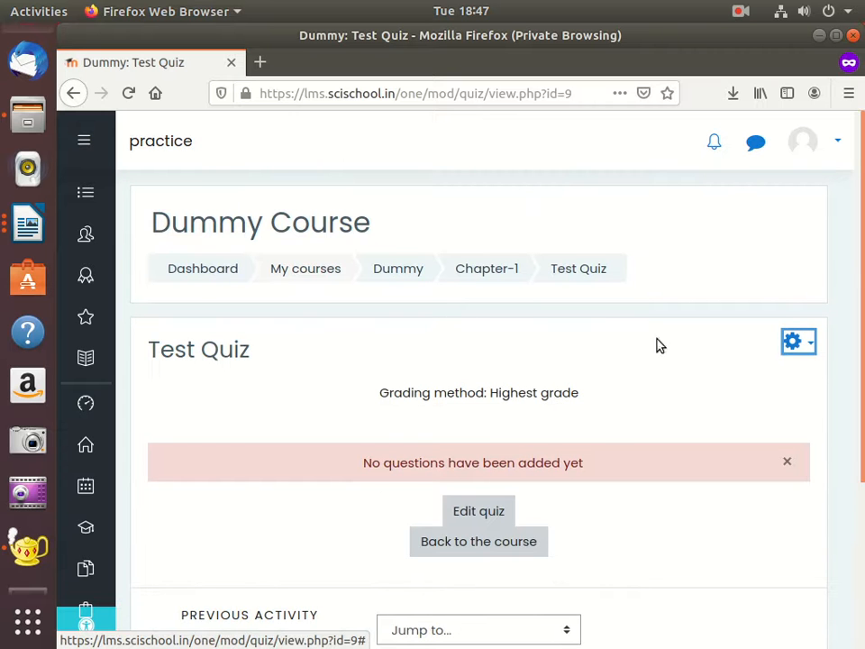
pyautogui.click(392, 275)
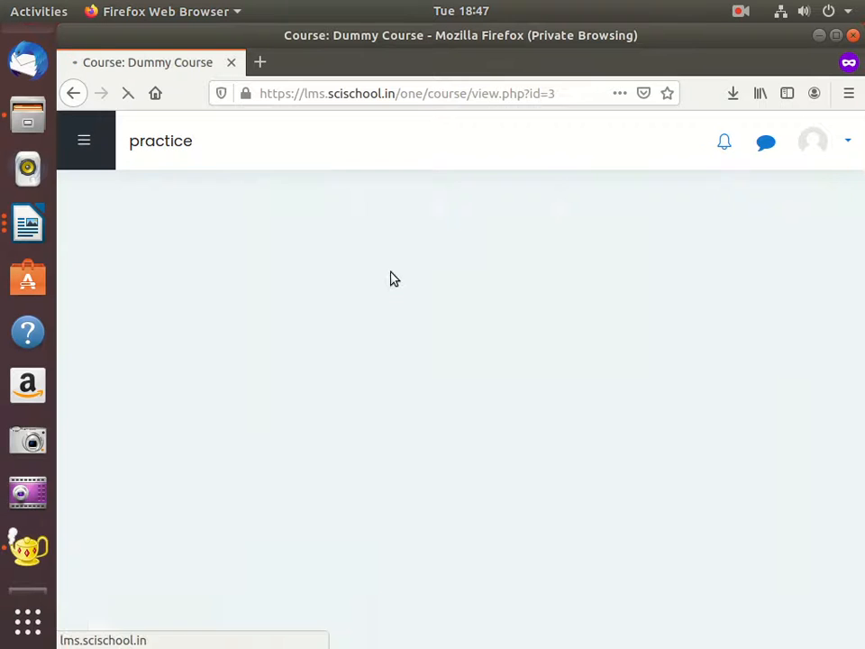
# Rename the Topic 2 section of the course to "Chapter-2".
pyautogui.scroll(-3, 464, 353)
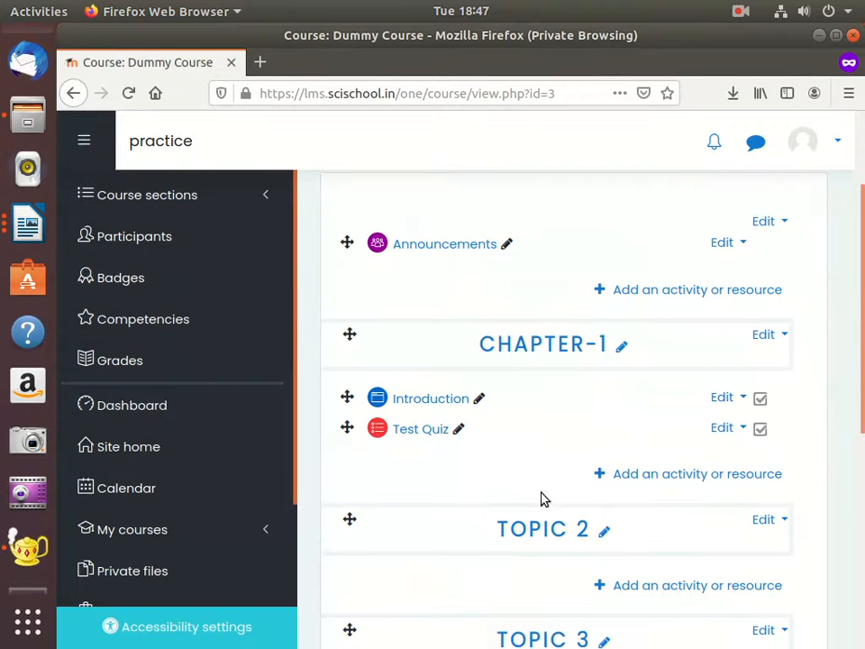
pyautogui.scroll(-3, 544, 488)
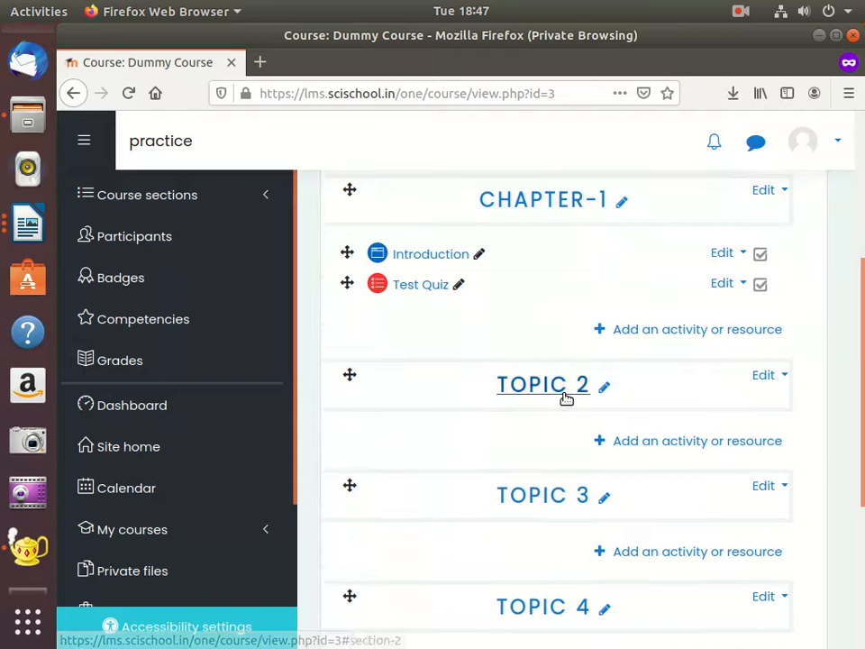
pyautogui.click(603, 388)
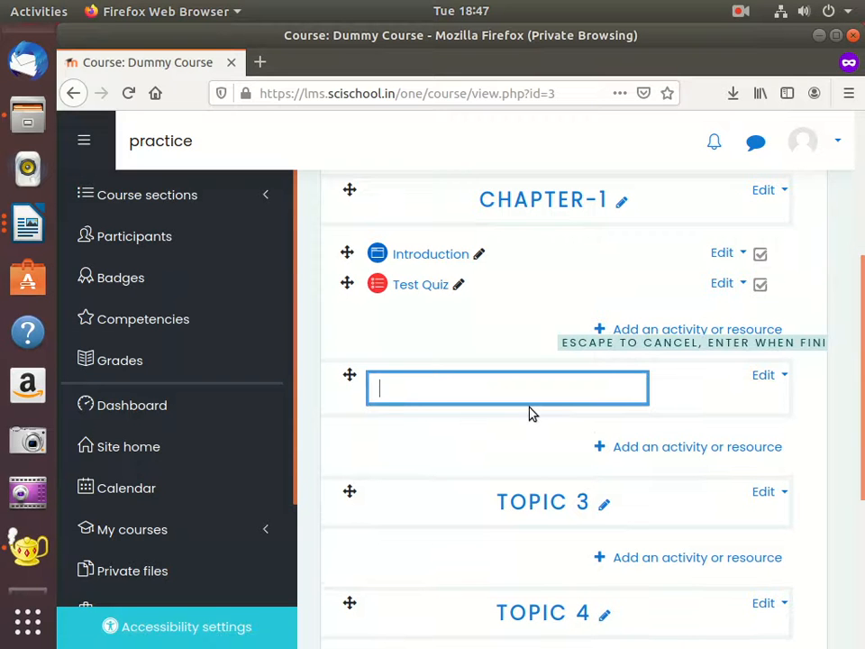
pyautogui.write('Chapter-2')
pyautogui.press('Return')
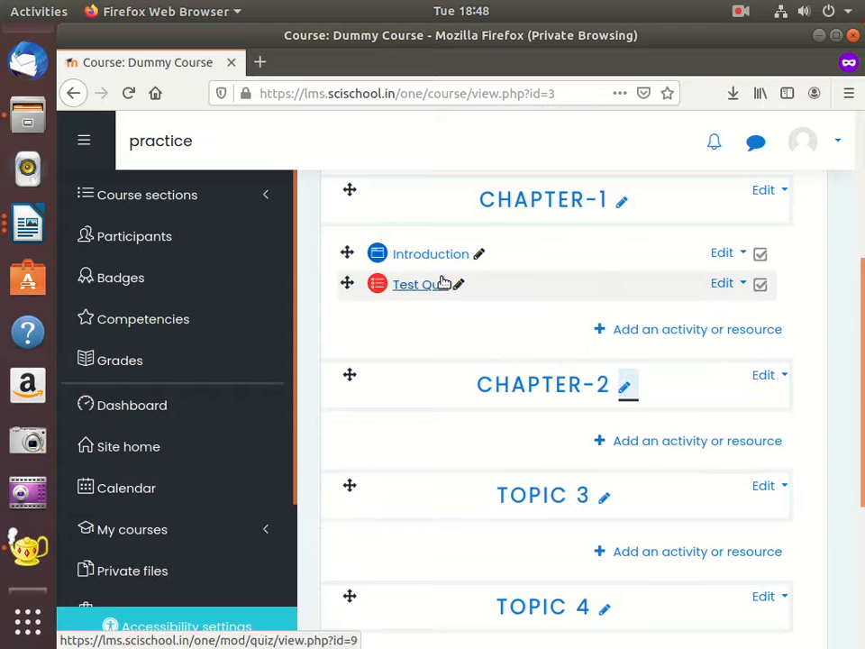
# Start adding a new Assignment activity to the Chapter-1 section.
pyautogui.click(698, 330)
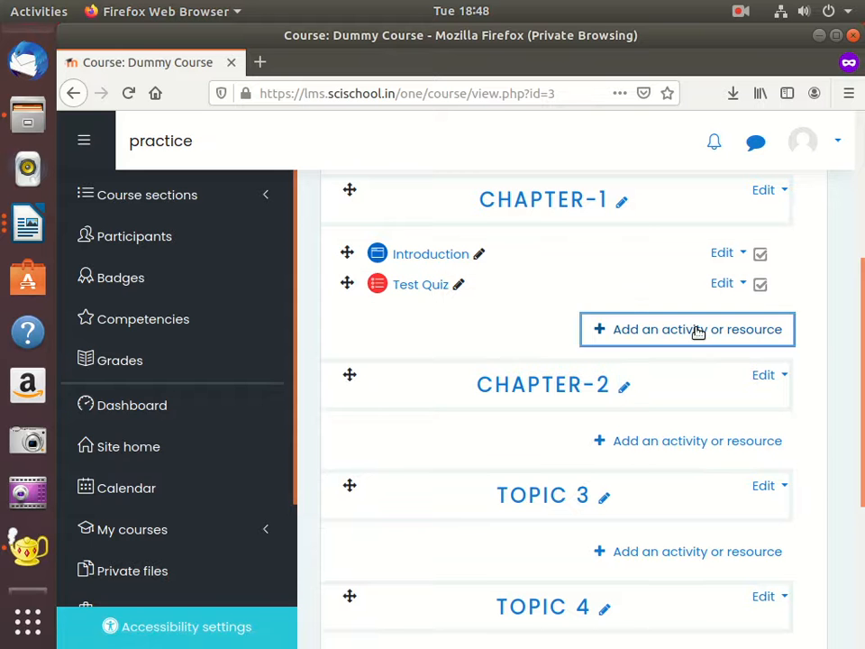
pyautogui.scroll(-6, 410, 476)
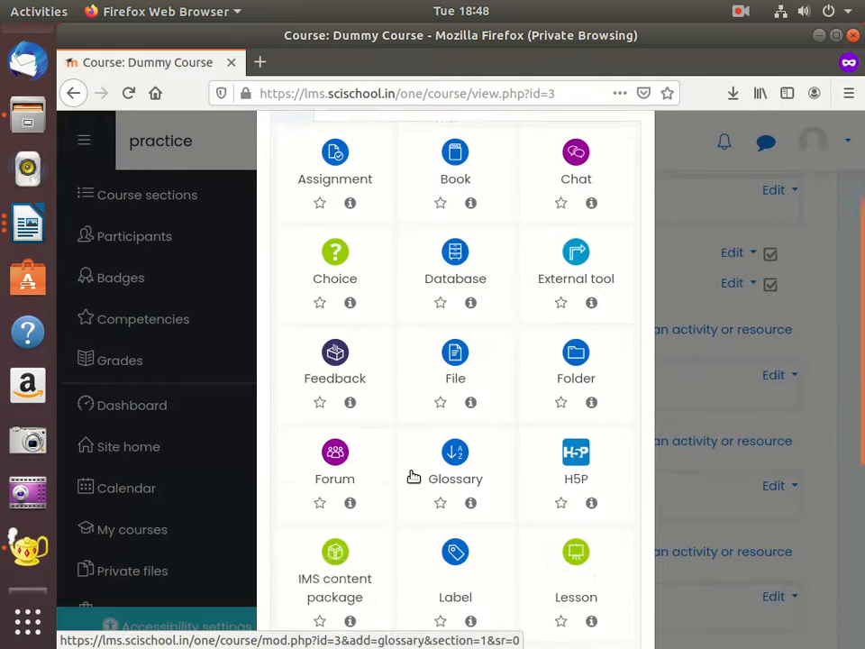
pyautogui.scroll(2, 412, 456)
pyautogui.scroll(3, 412, 458)
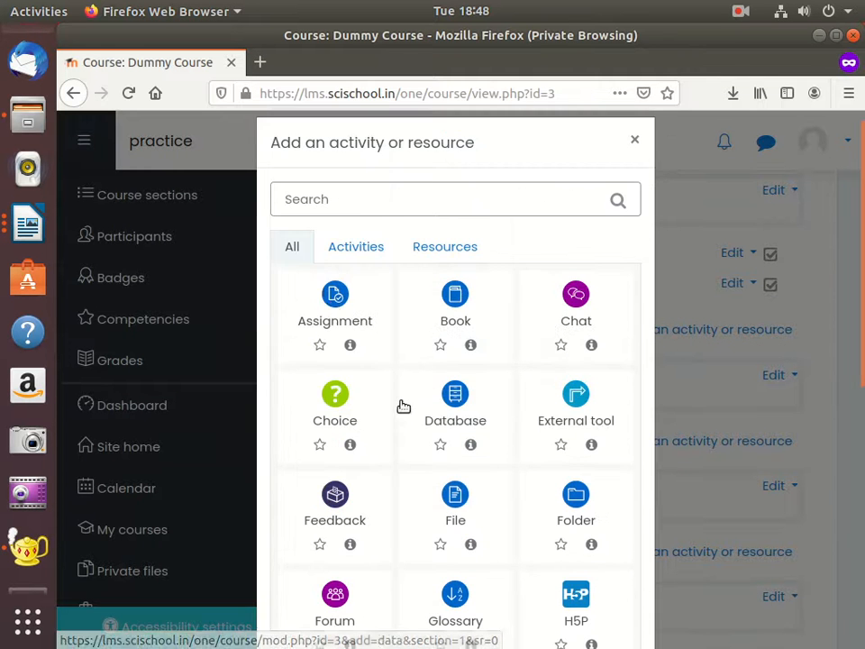
pyautogui.click(334, 300)
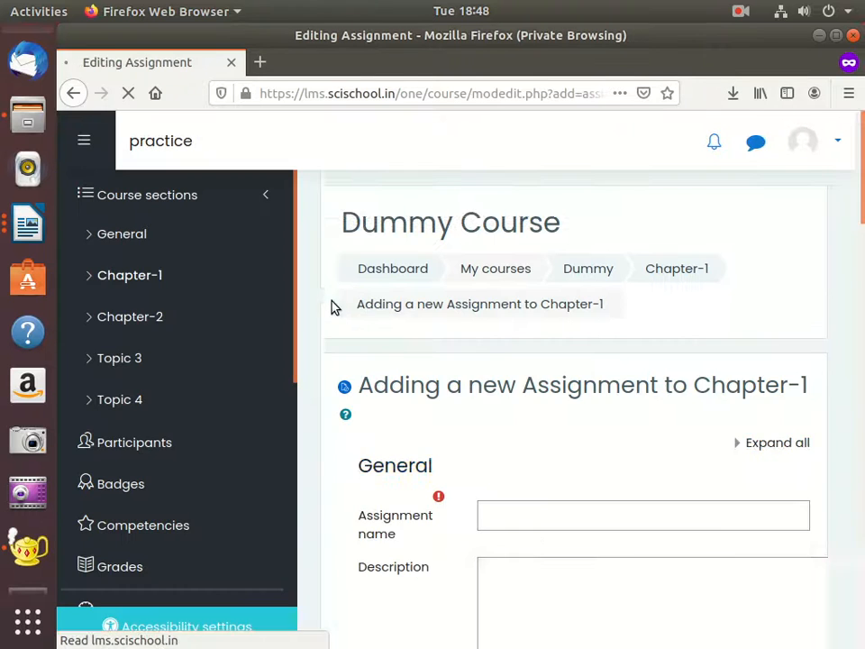
# Name the assignment "Assignment -1" and enter the description "Write 10 line about the cow.".
pyautogui.scroll(-1, 549, 458)
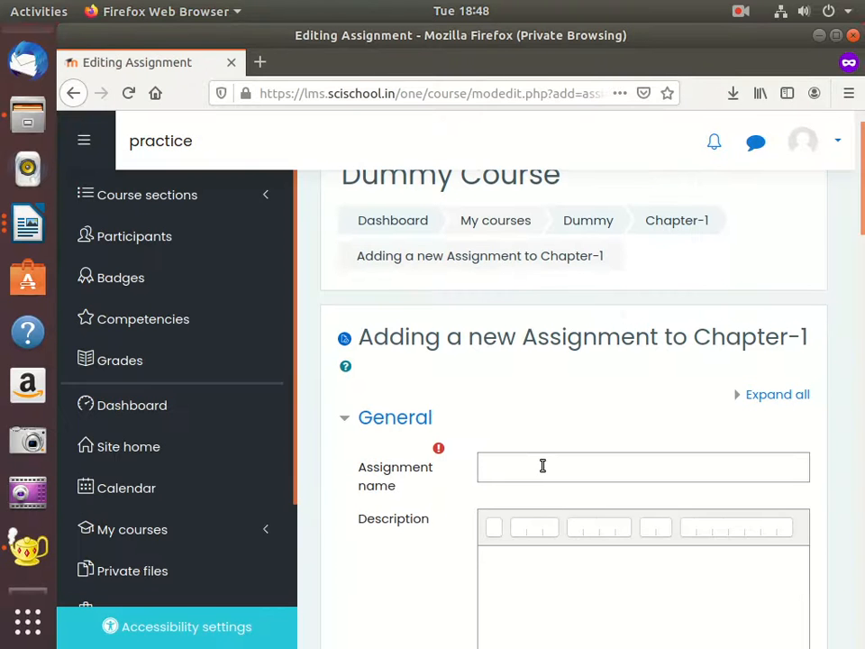
pyautogui.click(549, 465)
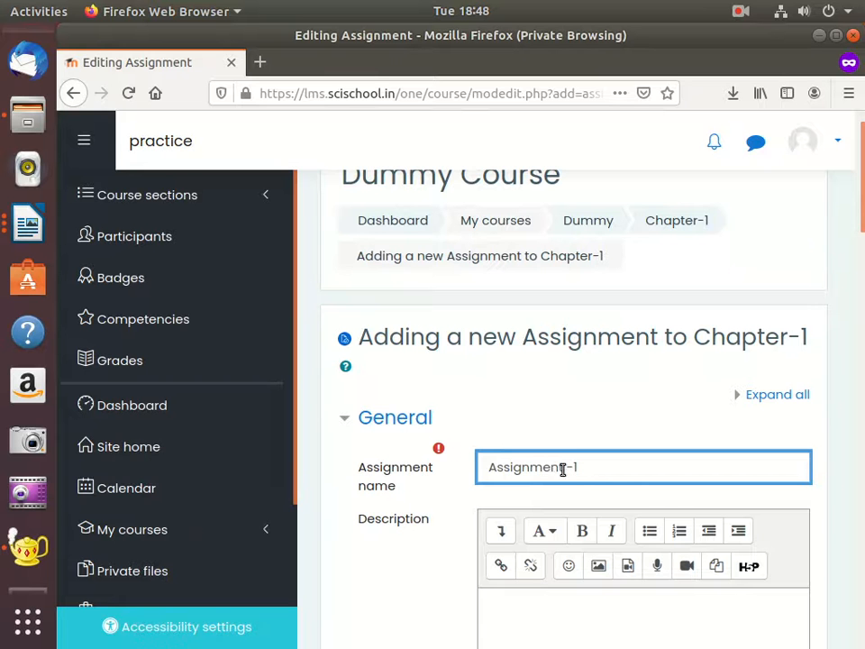
pyautogui.scroll(-5, 562, 469)
pyautogui.click(556, 324)
pyautogui.scroll(2, 569, 349)
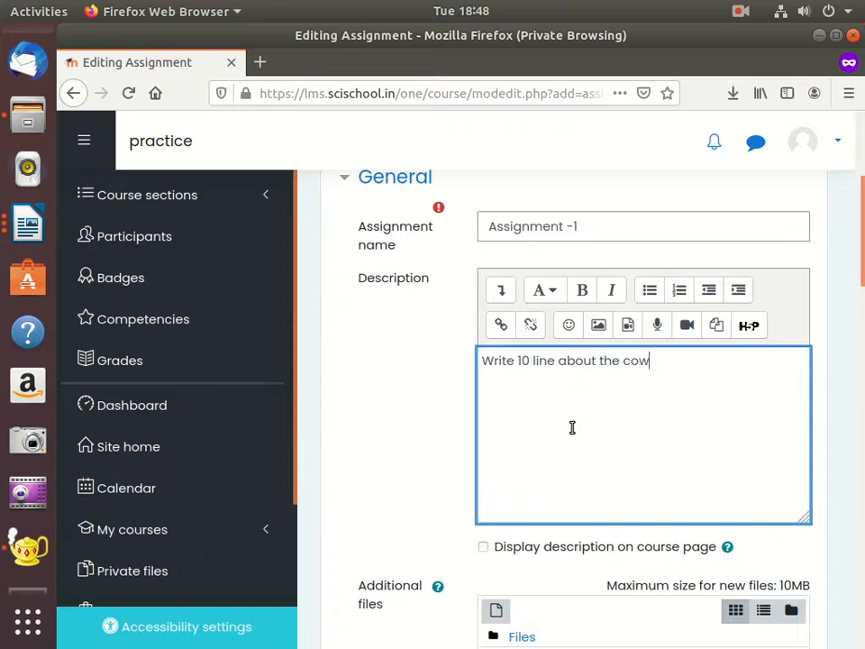
# Review the assignment's additional files, availability dates and remaining setting groups, then save it with the defaults and return to the course.
pyautogui.scroll(-4, 580, 423)
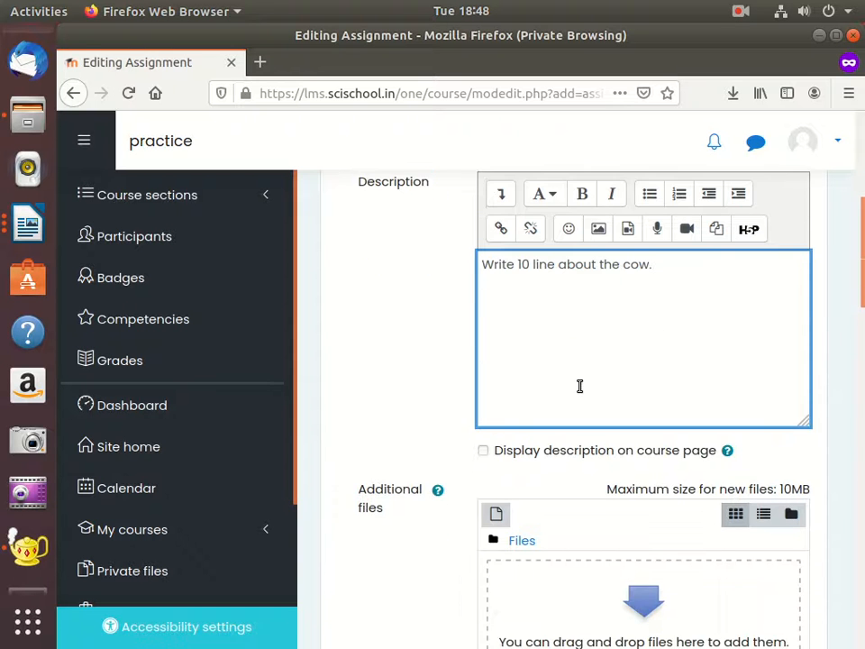
pyautogui.scroll(2, 497, 228)
pyautogui.scroll(-4, 532, 394)
pyautogui.scroll(-4, 540, 392)
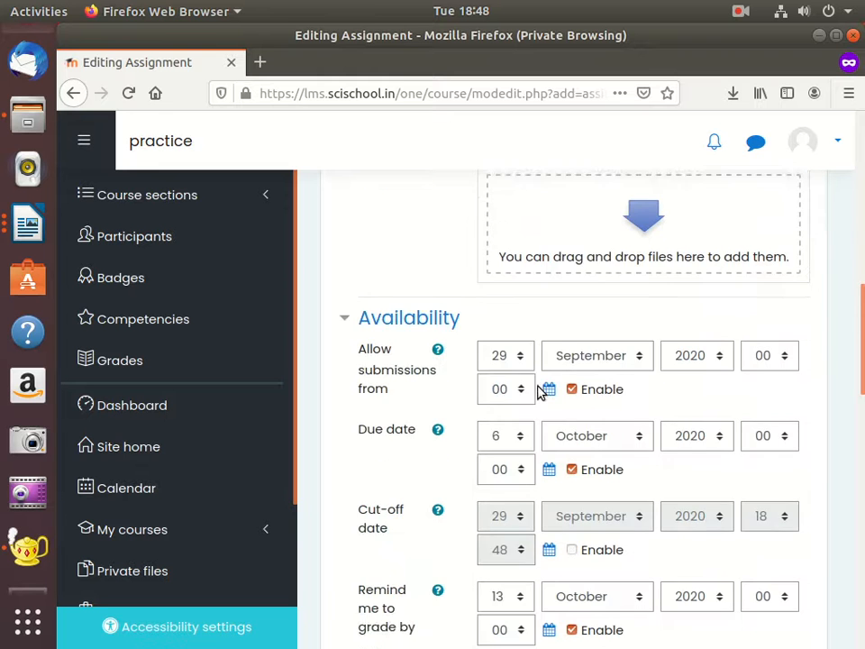
pyautogui.scroll(4, 545, 392)
pyautogui.scroll(2, 545, 390)
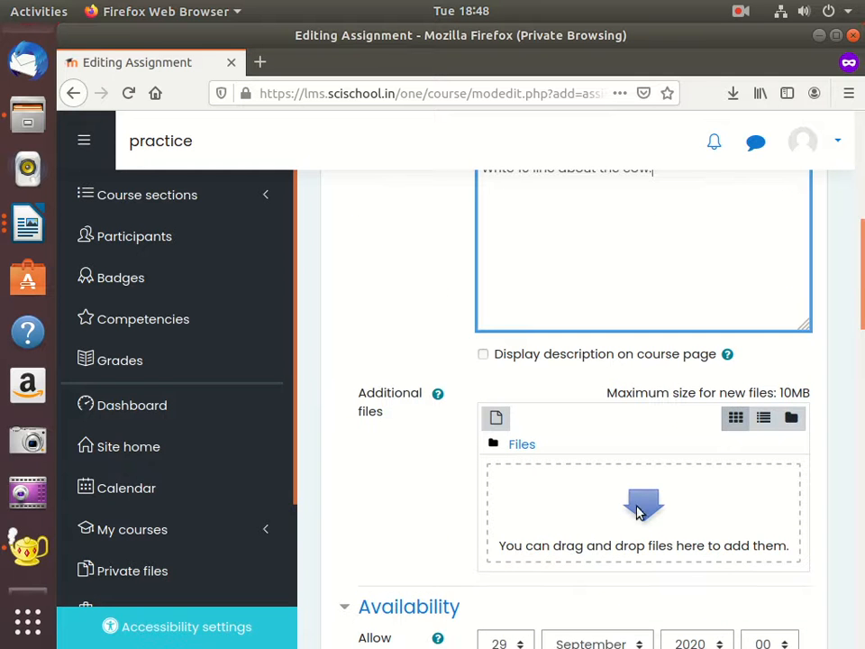
pyautogui.scroll(-18, 589, 483)
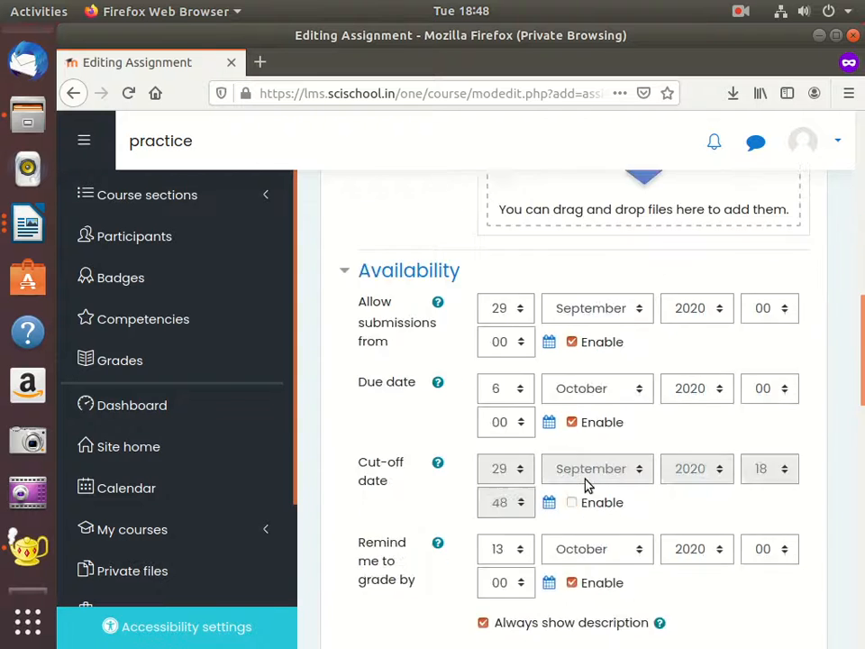
pyautogui.scroll(-8, 606, 517)
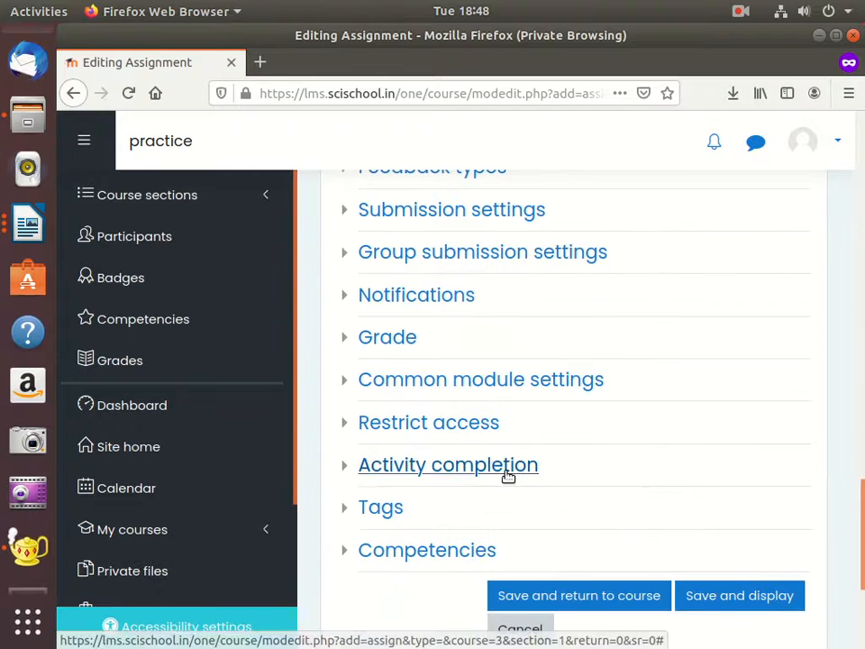
pyautogui.click(586, 512)
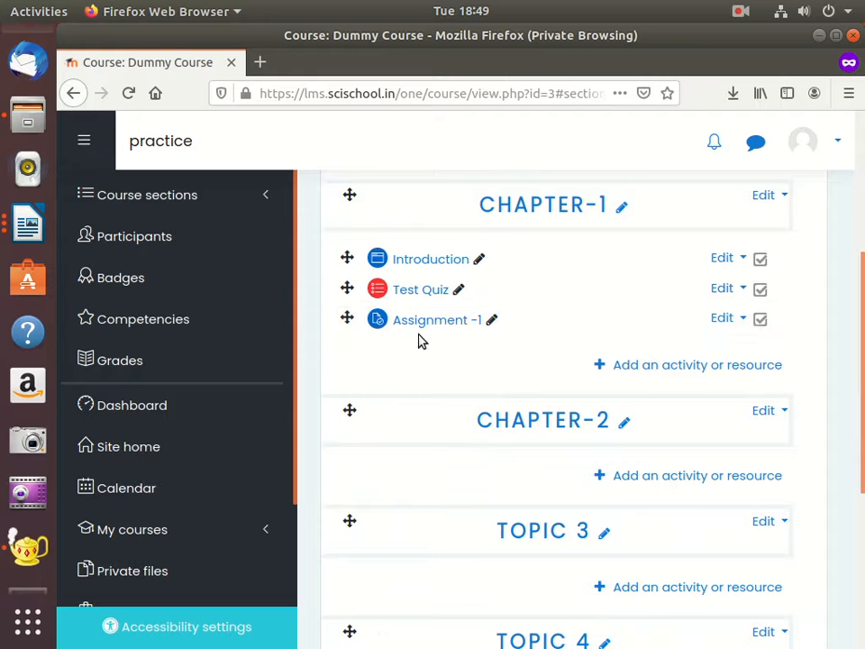
# Start adding a new Page resource to the Chapter-1 section.
pyautogui.click(633, 366)
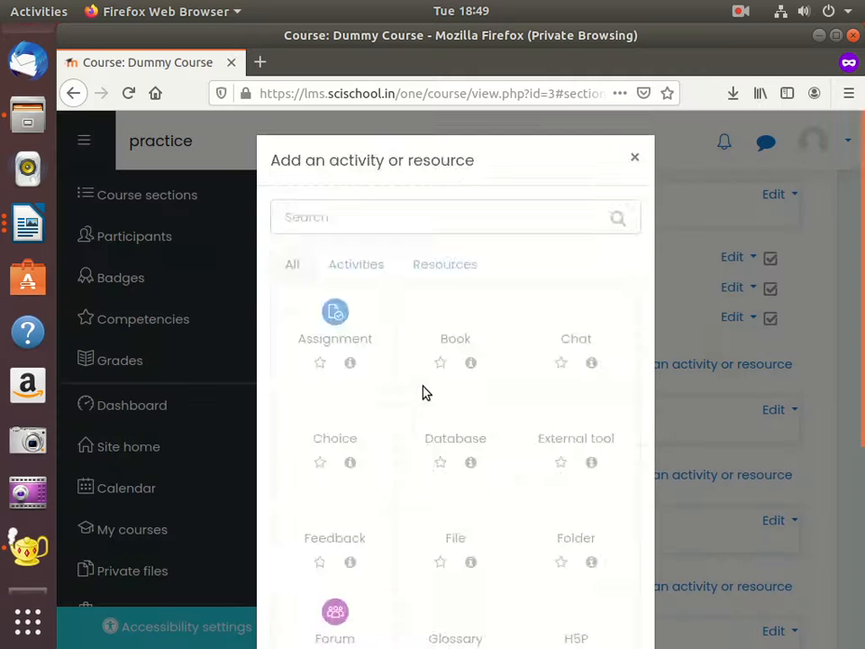
pyautogui.scroll(-4, 414, 392)
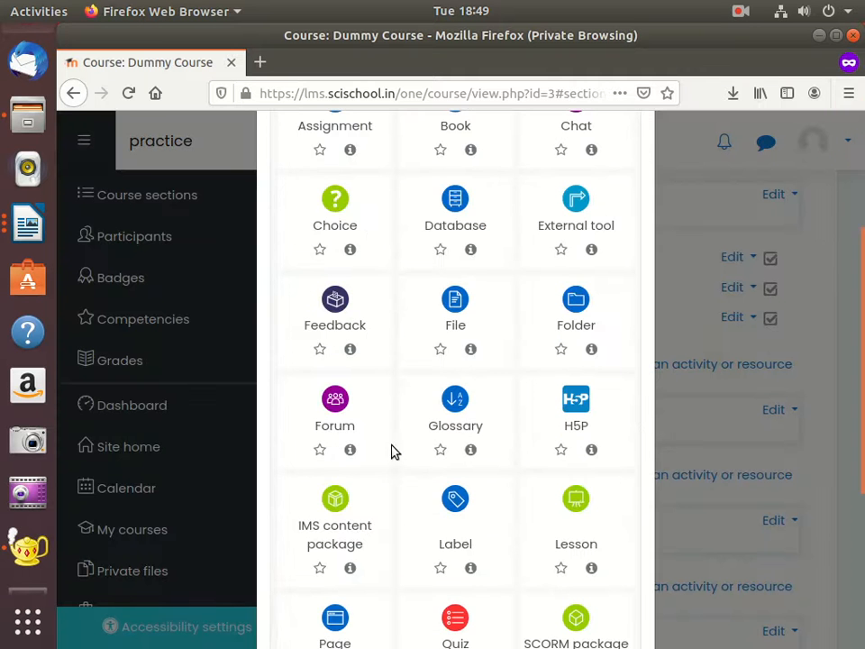
pyautogui.scroll(-3, 393, 450)
pyautogui.click(332, 465)
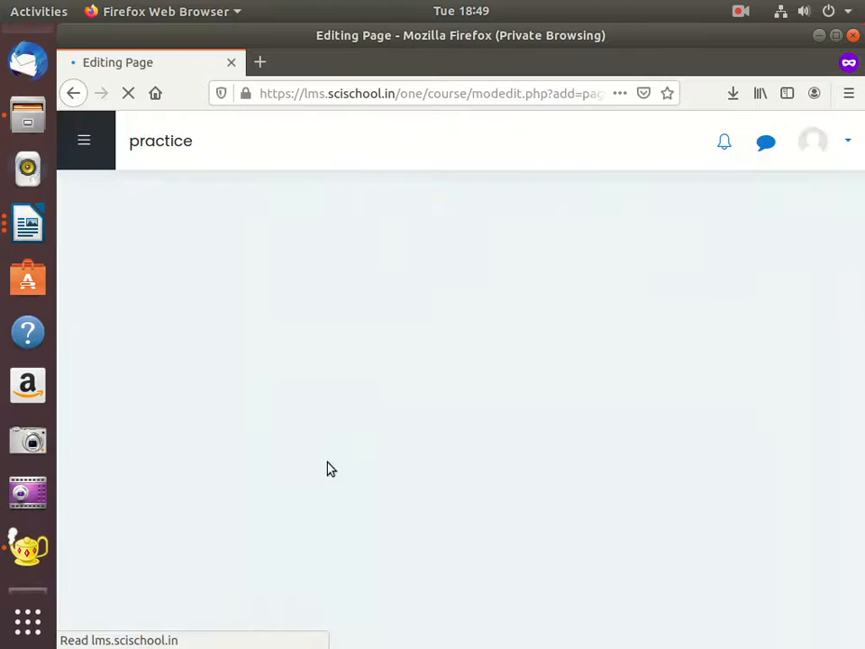
# Name the page "Details of something" with brief placeholder page content, and save it, returning to the course.
pyautogui.click(548, 475)
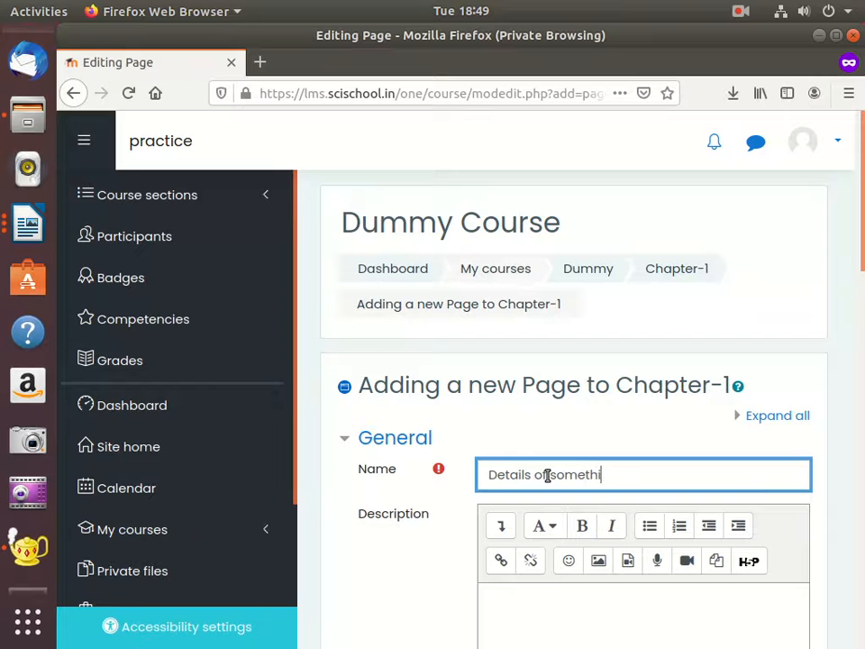
pyautogui.scroll(-5, 568, 505)
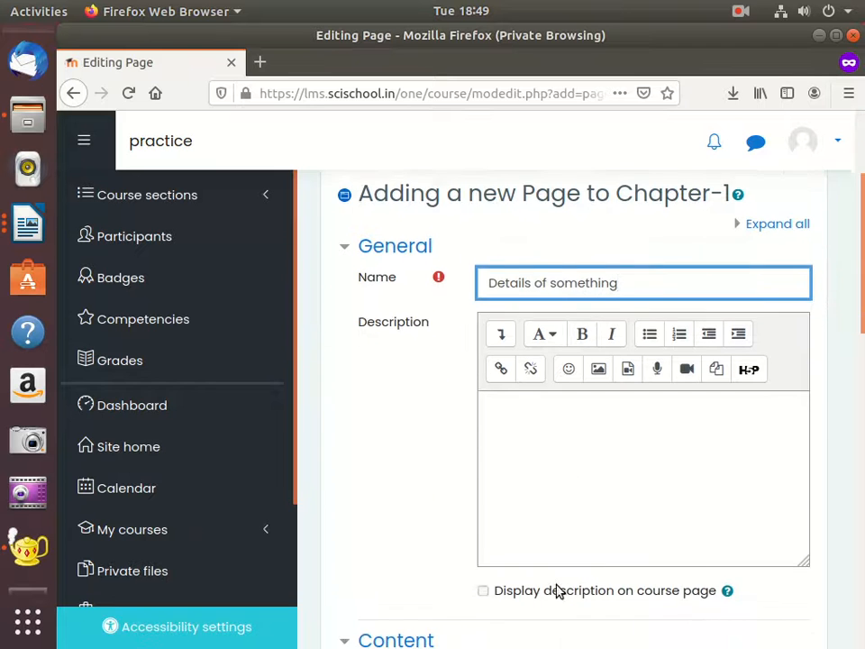
pyautogui.scroll(-3, 550, 514)
pyautogui.click(552, 525)
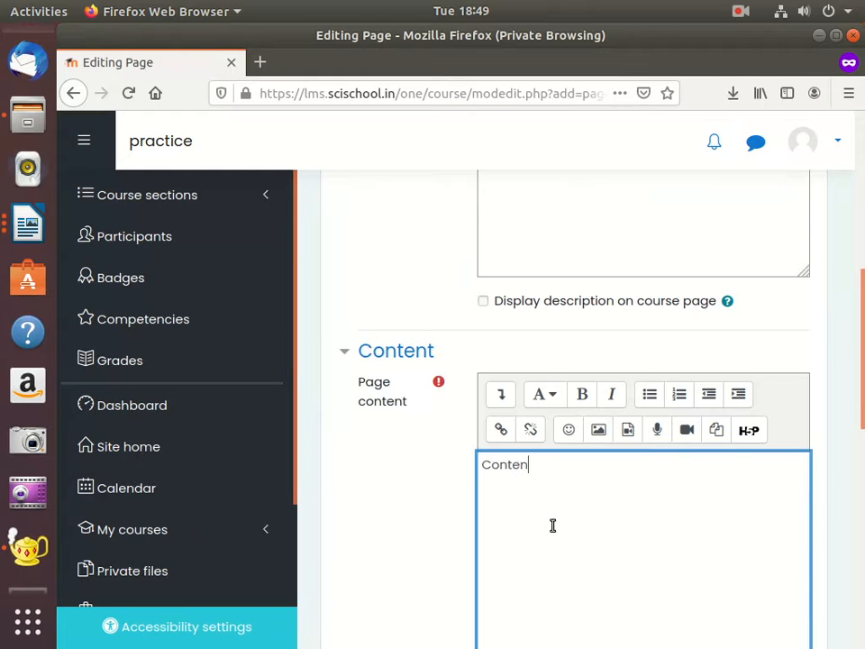
pyautogui.scroll(-10, 523, 521)
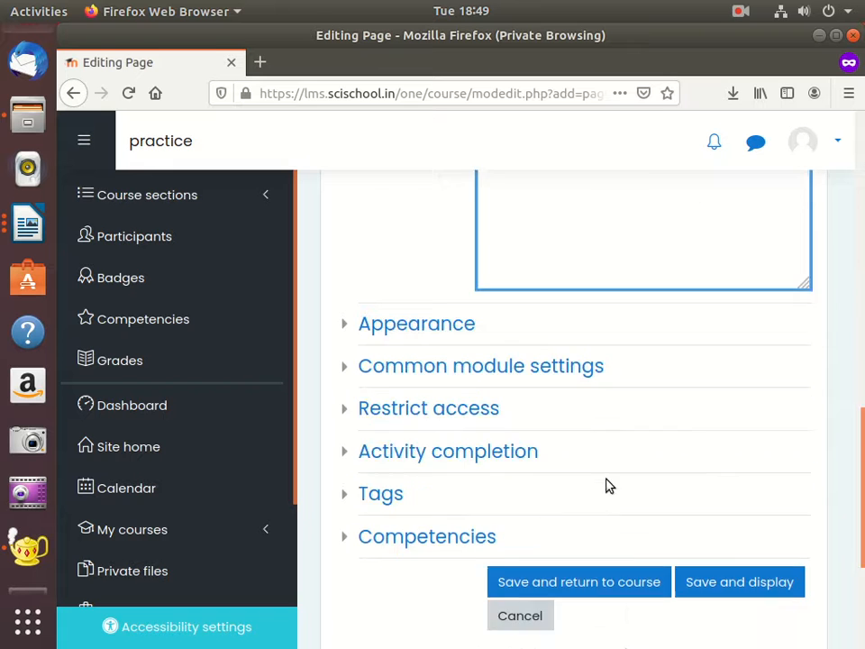
pyautogui.click(620, 438)
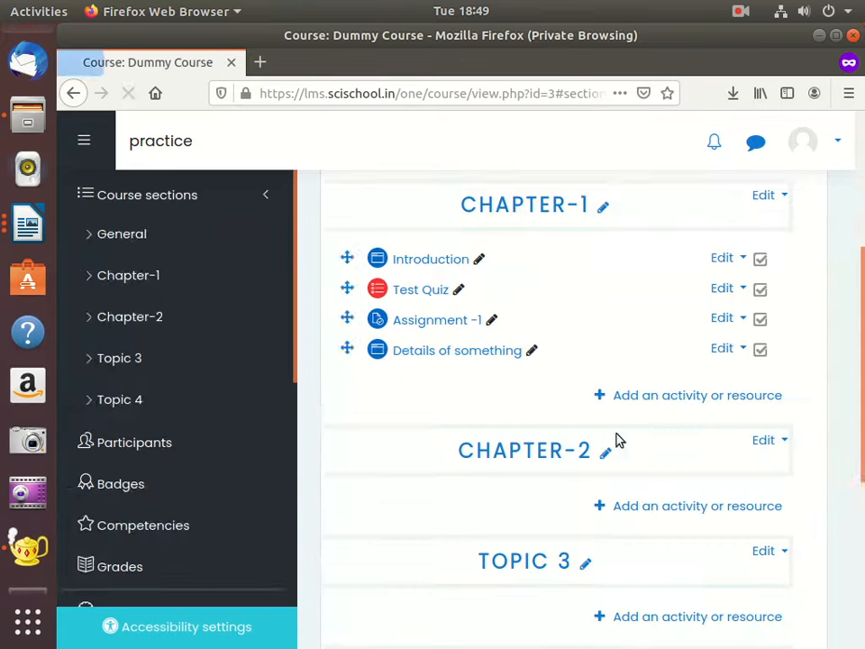
# Look through the course page, examining the Chapter-1 activities and the remaining sections down to Topic 4.
pyautogui.scroll(2, 419, 303)
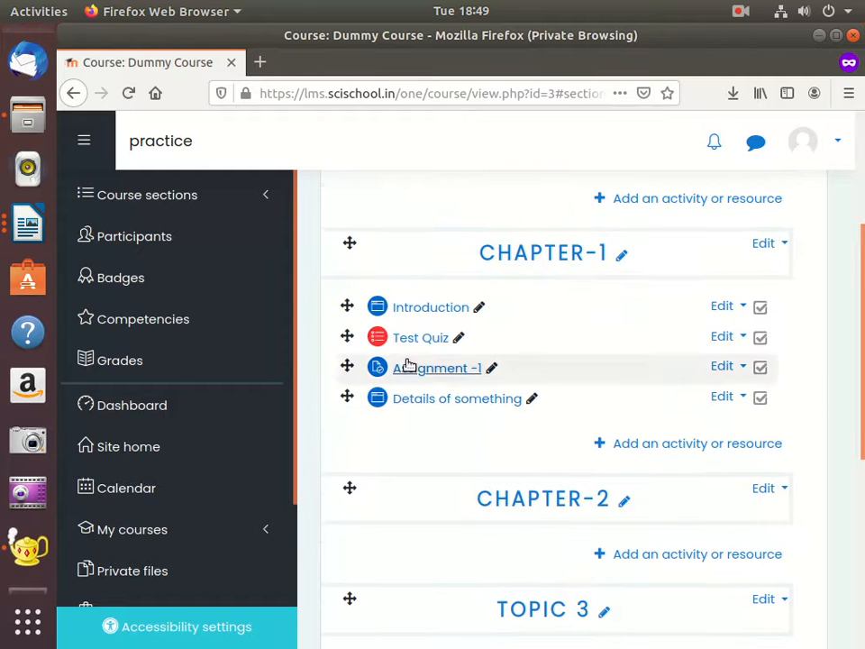
pyautogui.scroll(-1, 495, 432)
pyautogui.scroll(-1, 496, 433)
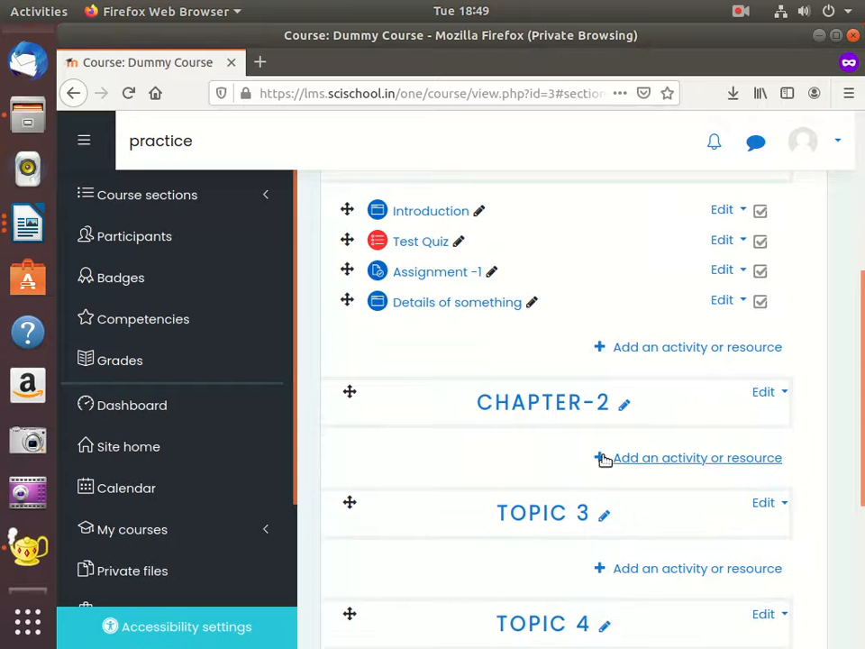
pyautogui.scroll(-1, 540, 478)
pyautogui.scroll(-2, 545, 516)
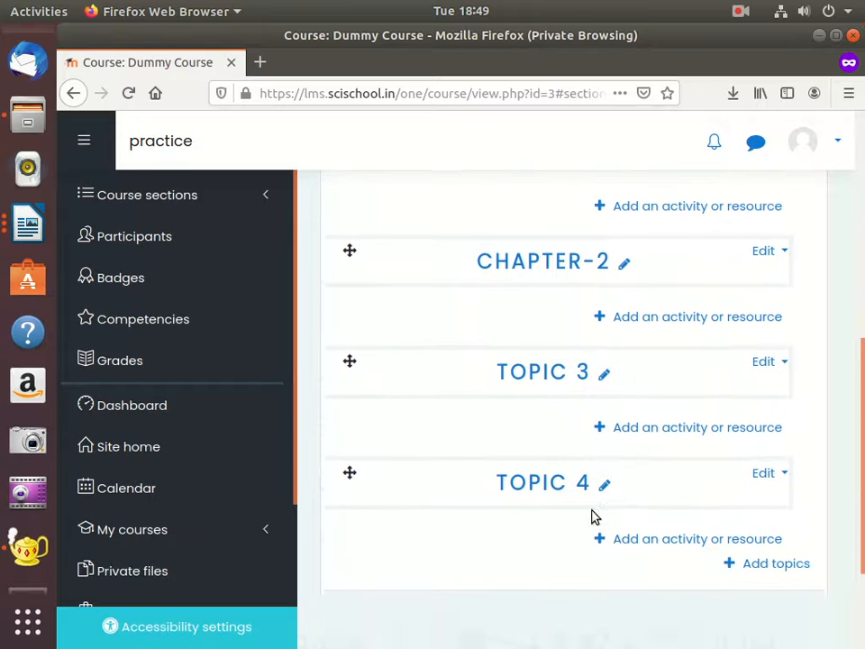
pyautogui.scroll(3, 537, 401)
pyautogui.scroll(3, 523, 397)
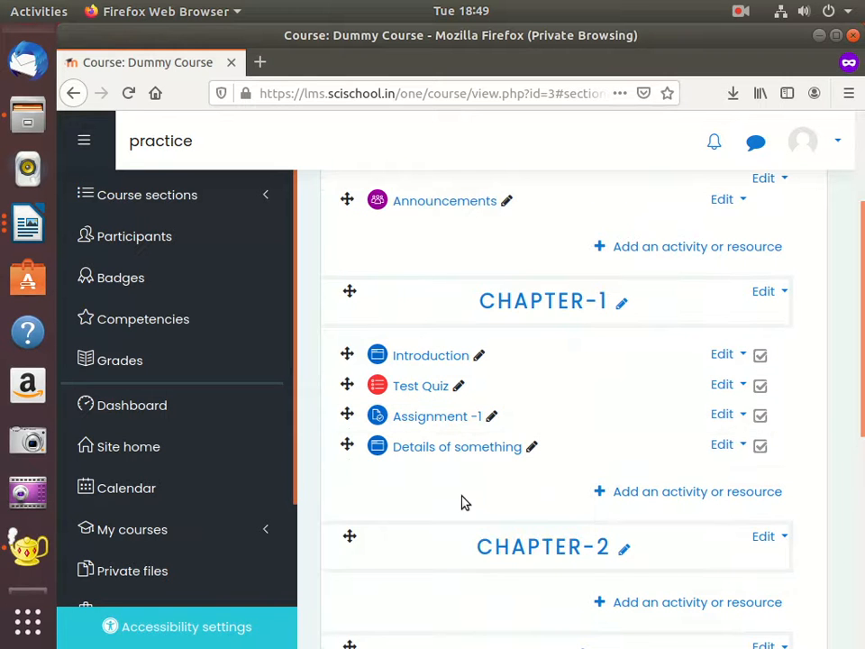
pyautogui.scroll(-1, 455, 413)
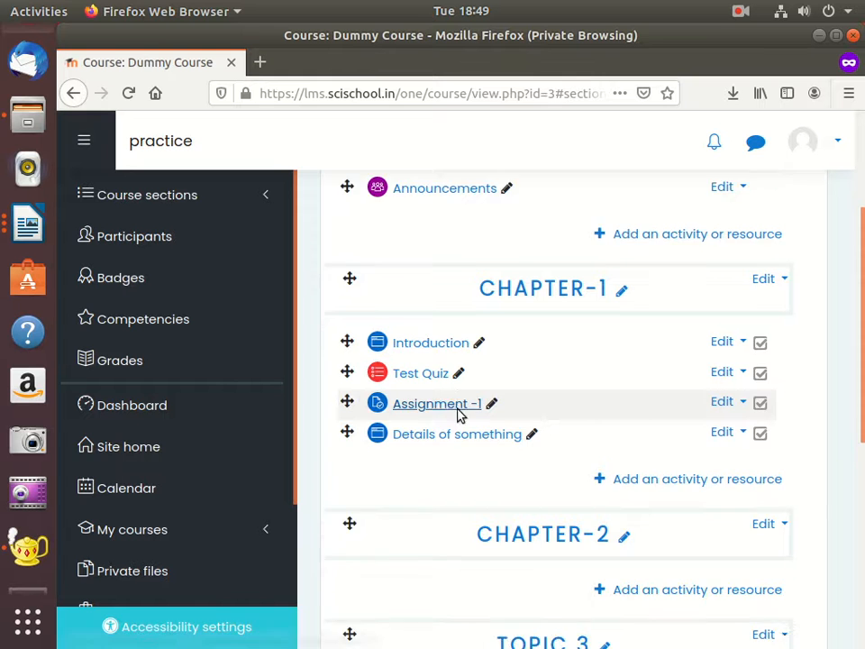
pyautogui.scroll(-7, 458, 415)
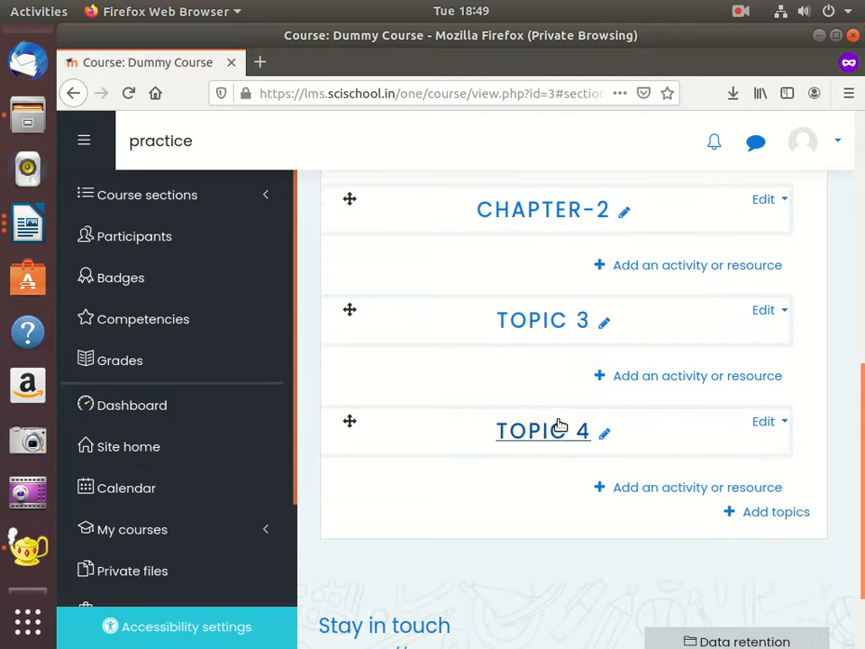
pyautogui.scroll(-1, 545, 413)
pyautogui.scroll(6, 546, 413)
pyautogui.scroll(7, 576, 352)
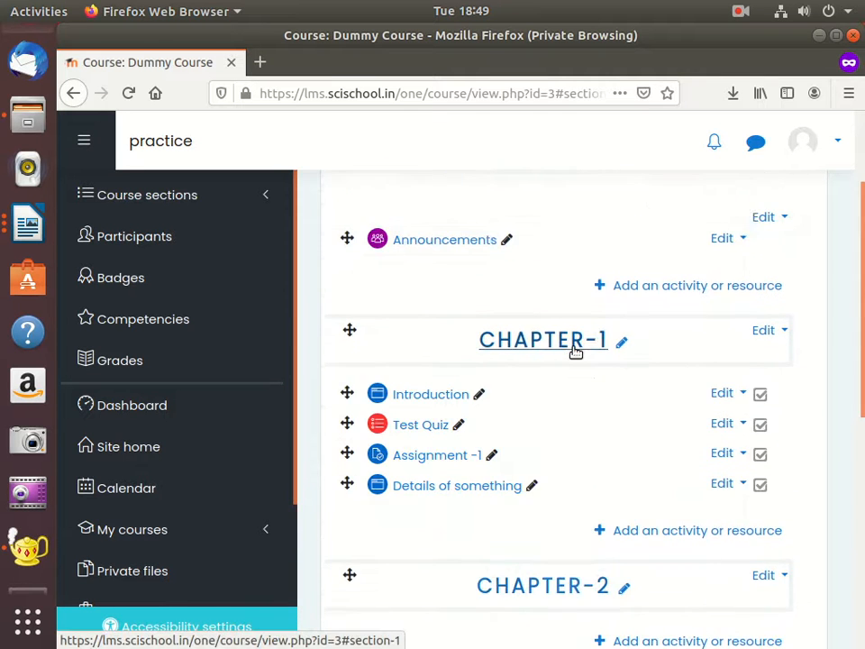
# Turn course editing off and view the Chapter-1 Introduction page followed by the Test Quiz activity.
pyautogui.click(747, 267)
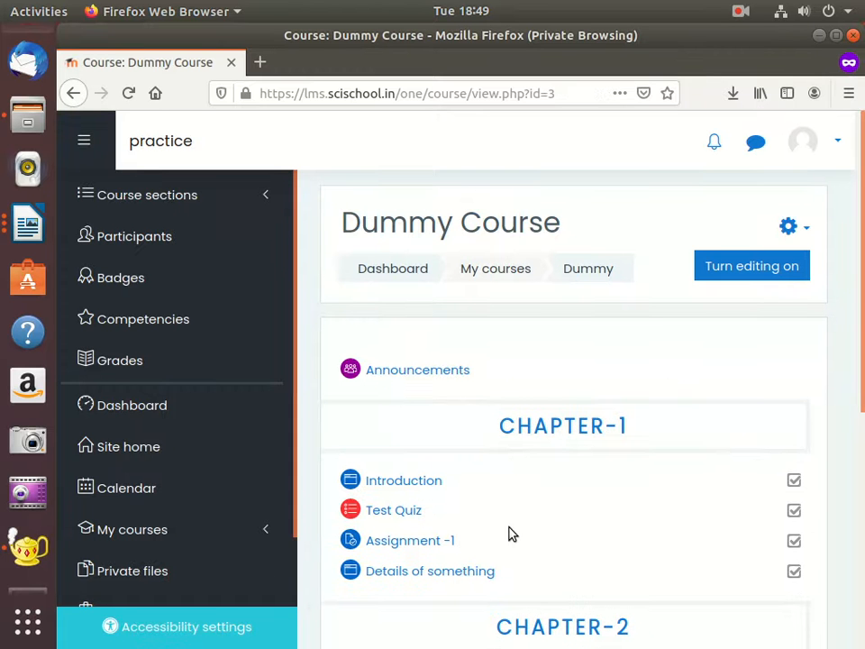
pyautogui.click(437, 484)
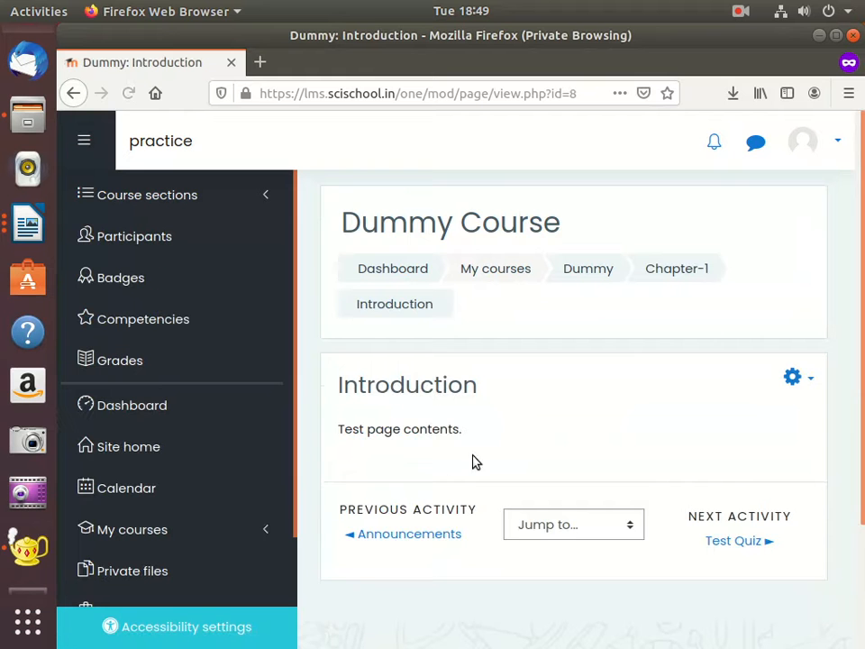
pyautogui.scroll(-2, 776, 464)
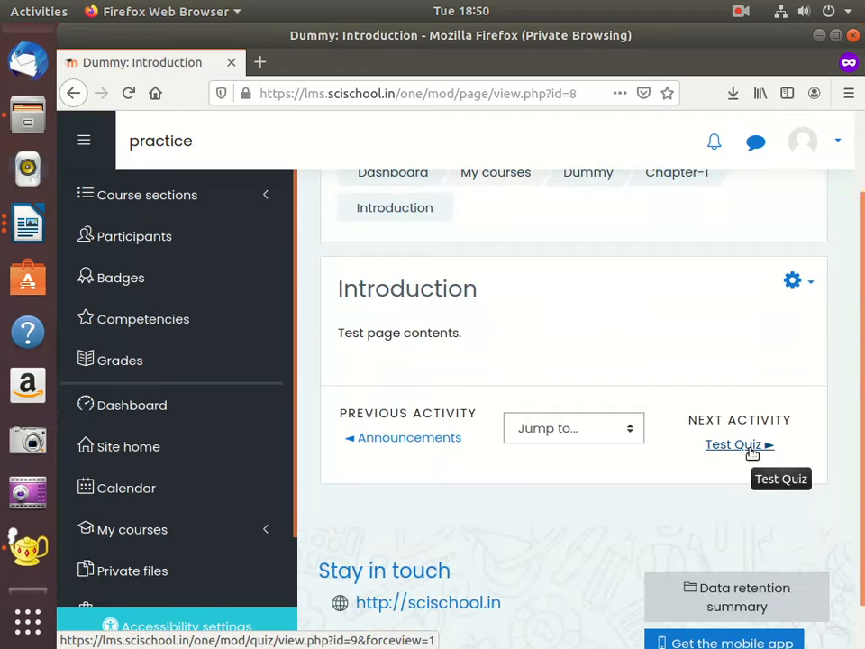
pyautogui.click(747, 450)
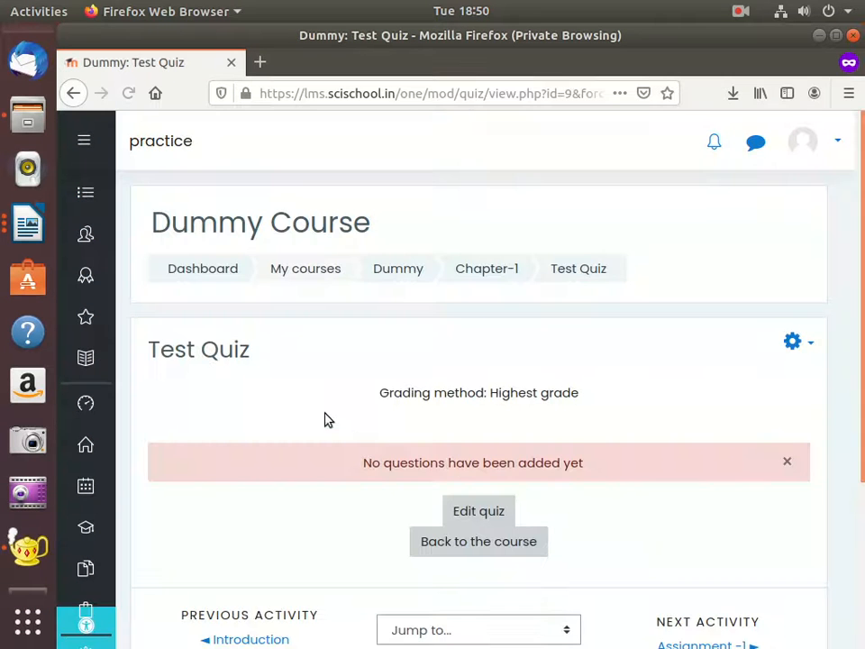
pyautogui.scroll(-2, 596, 494)
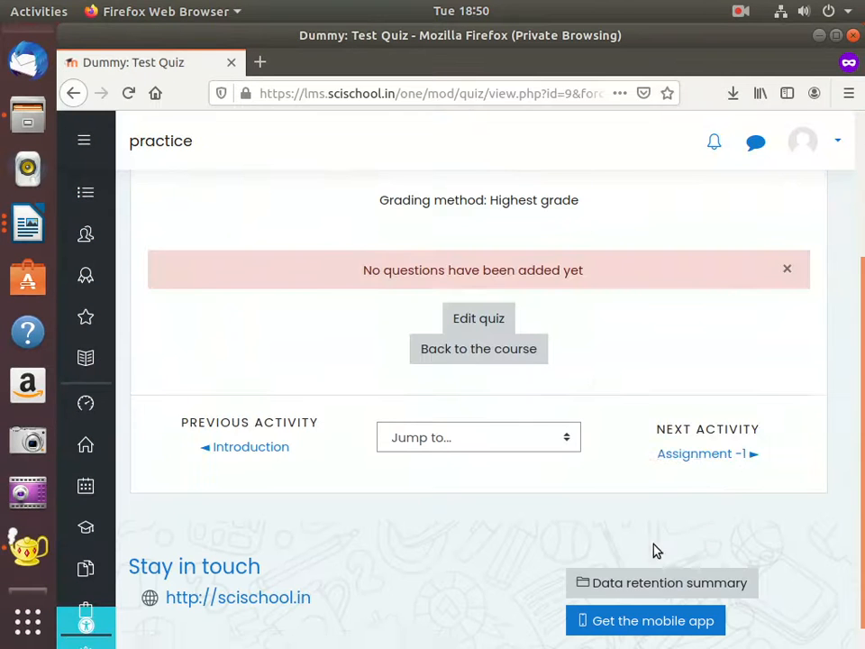
# View Assignment -1 with its grading summary and the "Details of something" page, then return to the Dummy Course page.
pyautogui.click(707, 456)
pyautogui.scroll(-2, 575, 421)
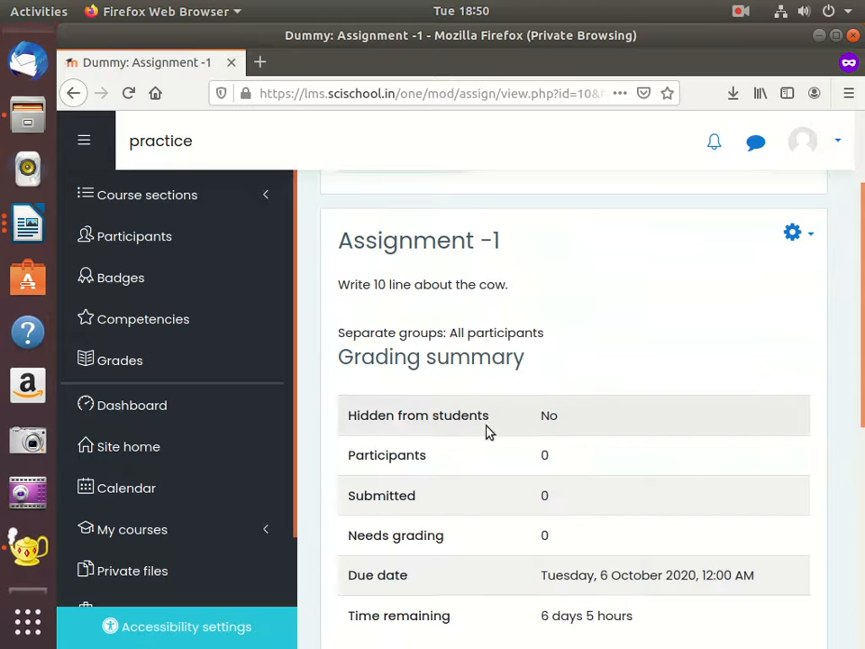
pyautogui.scroll(-1, 594, 444)
pyautogui.scroll(-1, 395, 443)
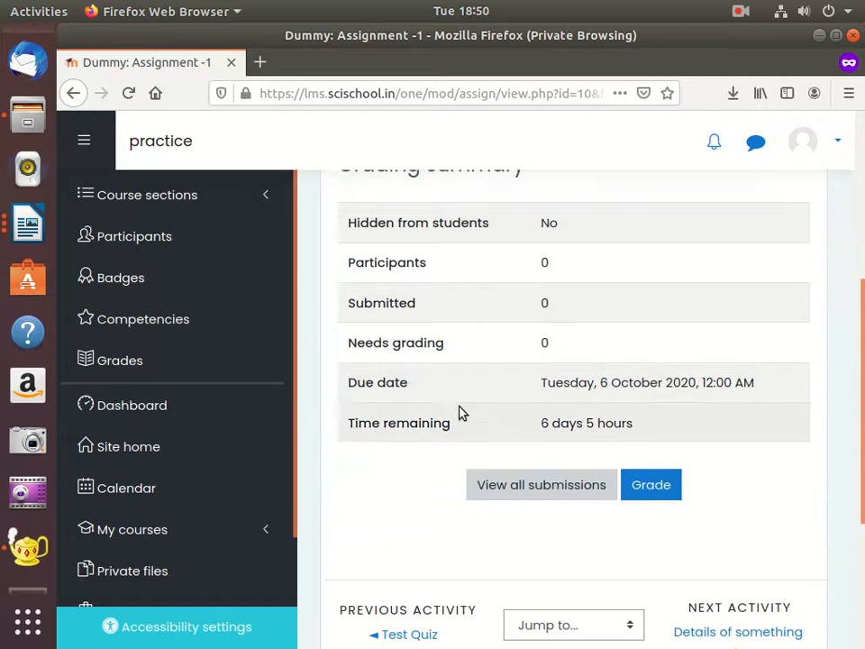
pyautogui.scroll(-2, 511, 425)
pyautogui.scroll(-1, 509, 382)
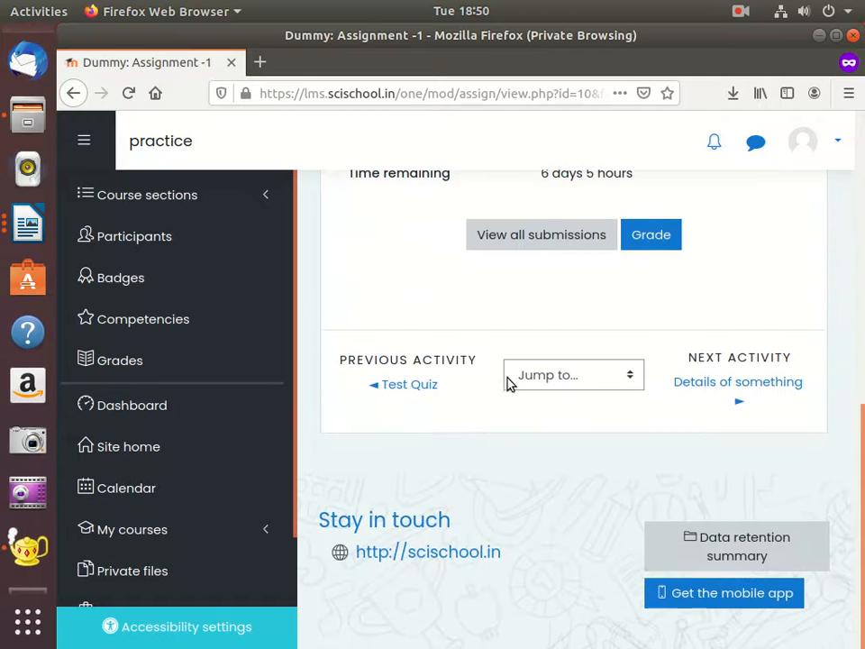
pyautogui.click(763, 385)
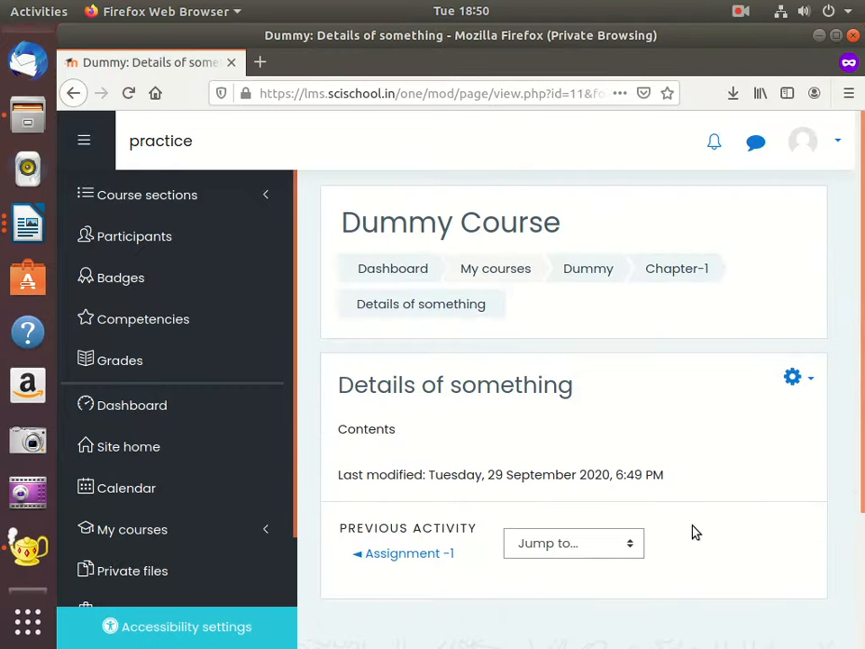
pyautogui.doubleClick(500, 269)
pyautogui.click(583, 273)
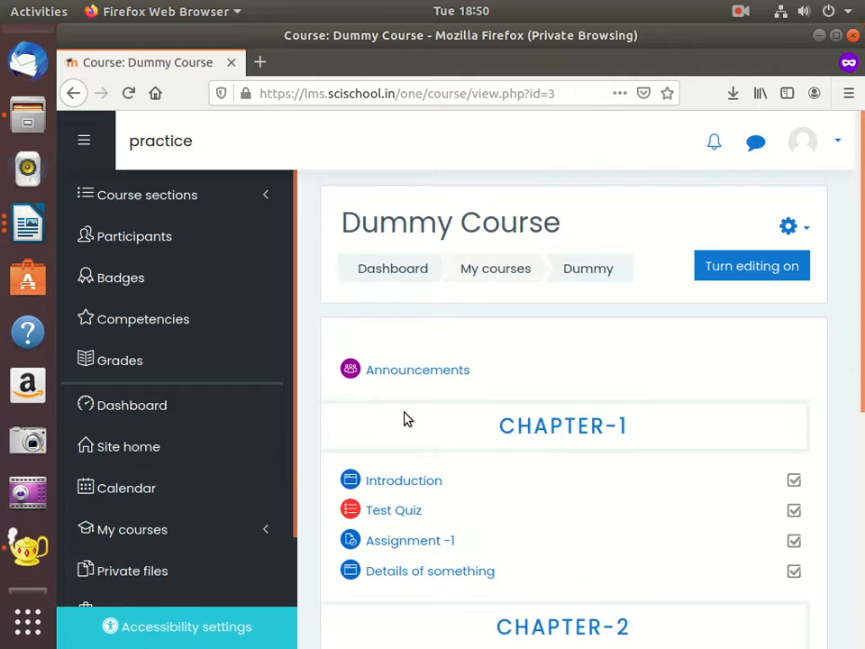
# Back up the Dummy Course with the default backup settings, skipping straight to the final step, and continue to the backup file list.
pyautogui.scroll(-4, 573, 552)
pyautogui.scroll(4, 578, 500)
pyautogui.click(788, 229)
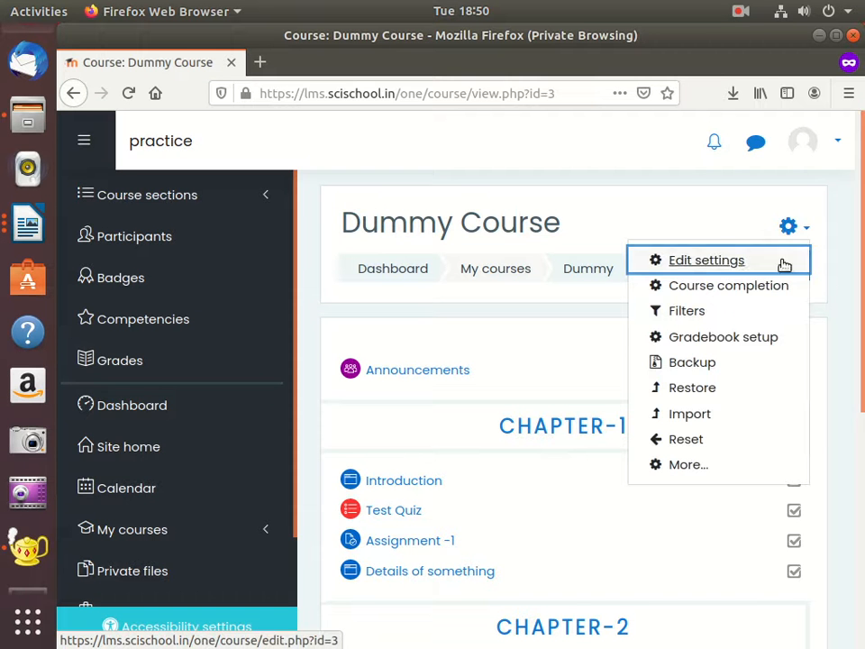
pyautogui.click(694, 362)
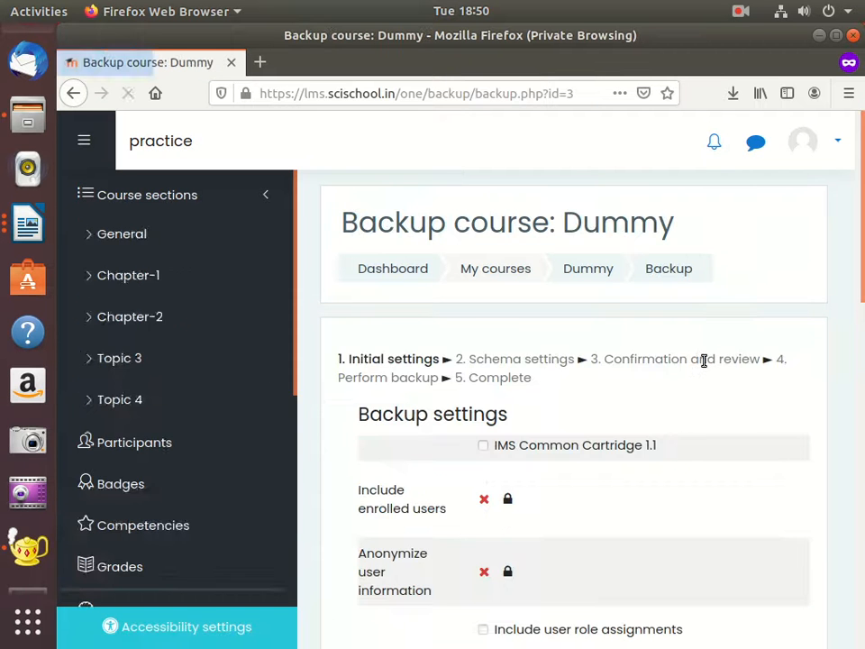
pyautogui.scroll(-4, 549, 351)
pyautogui.scroll(-8, 558, 405)
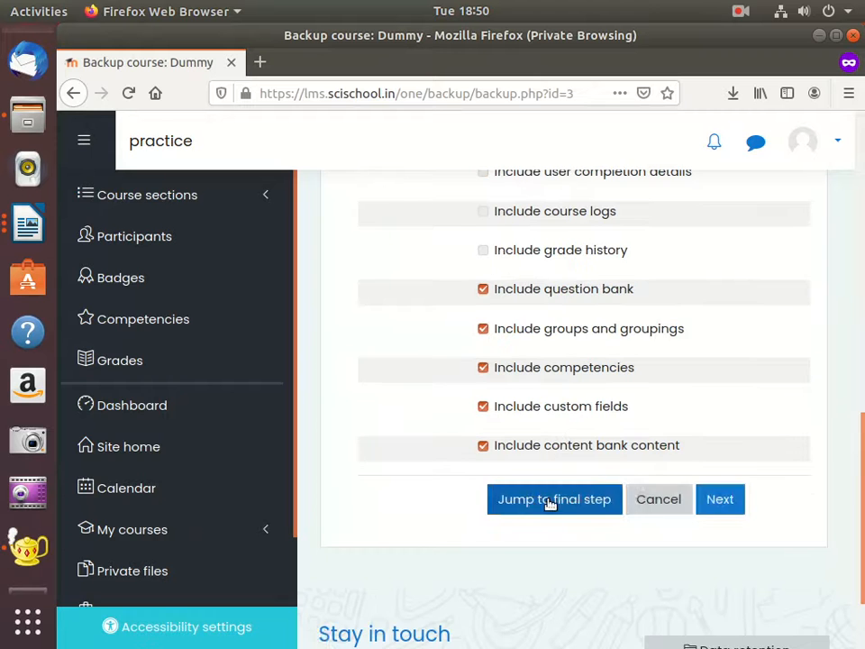
pyautogui.click(522, 502)
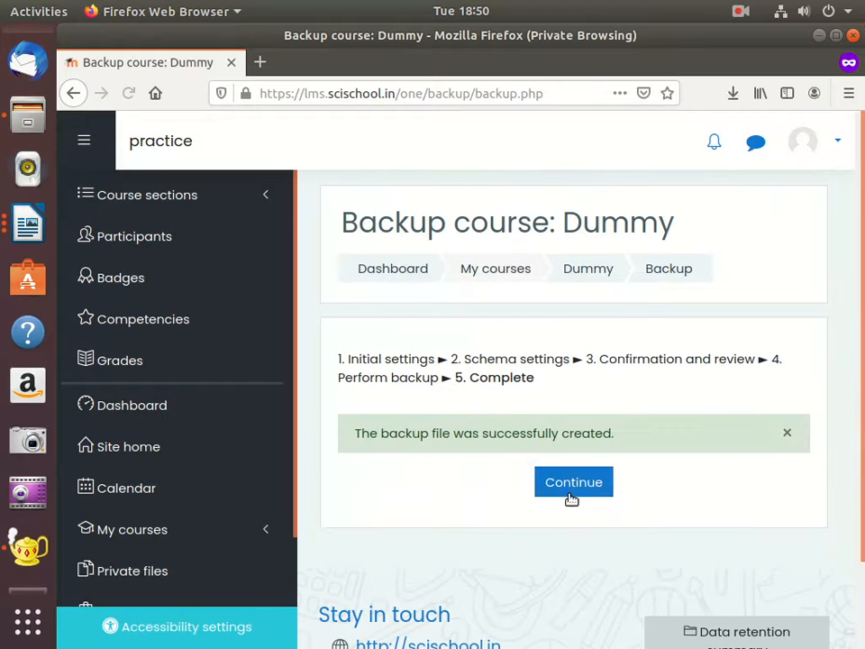
pyautogui.click(581, 486)
# Download the Dummy Course backup from the user private backup area and save the .mbz file to the computer.
pyautogui.scroll(-8, 518, 409)
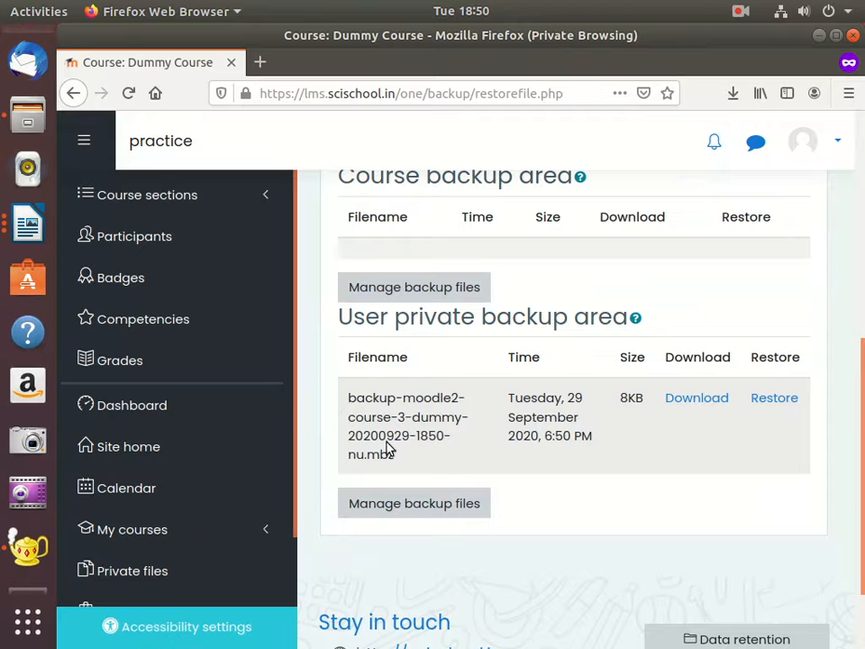
pyautogui.click(702, 402)
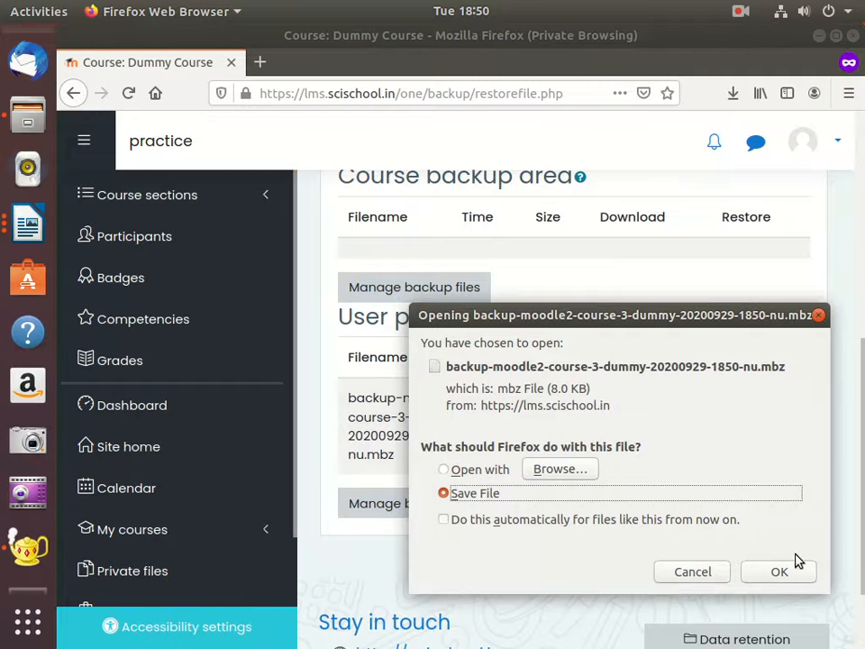
pyautogui.click(790, 573)
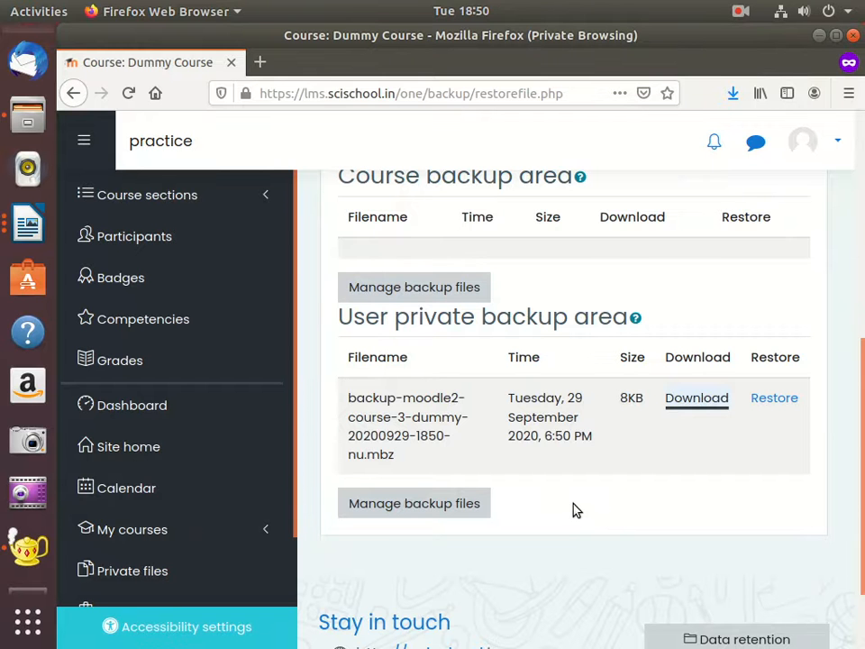
# Review the Restore course page's import and backup areas and the list of course sections, then return to the Dummy Course page.
pyautogui.scroll(10, 573, 508)
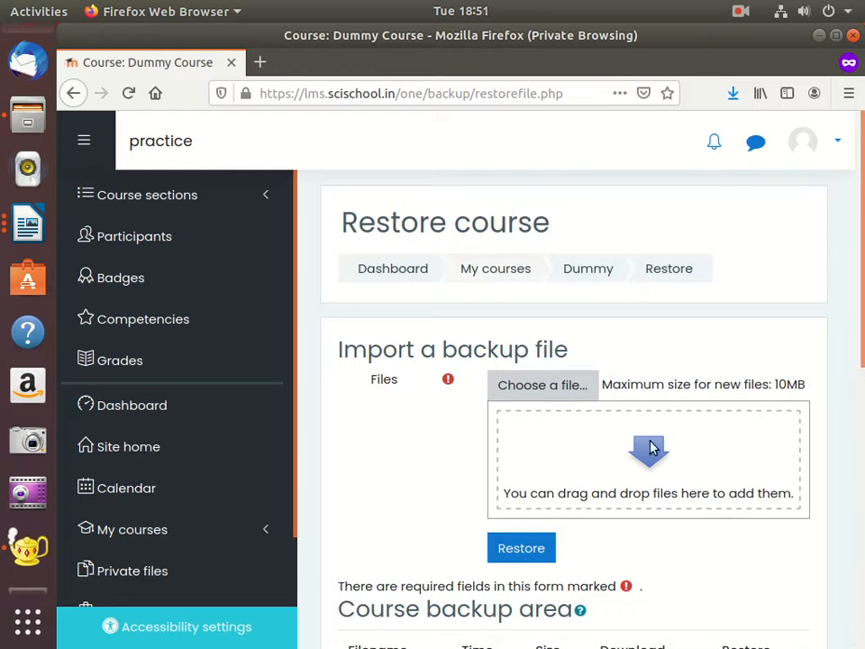
pyautogui.scroll(-1, 639, 382)
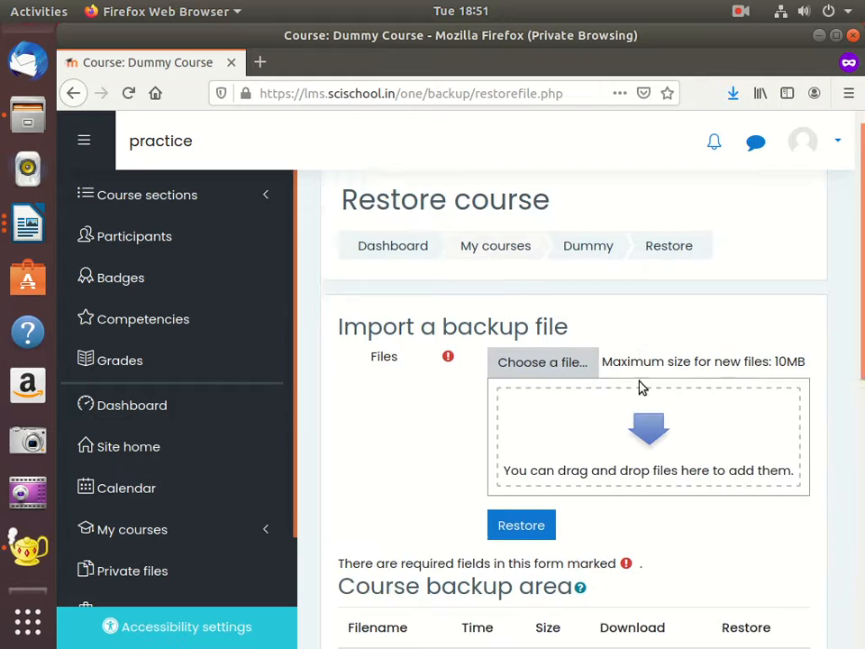
pyautogui.scroll(-1, 621, 405)
pyautogui.scroll(-4, 612, 482)
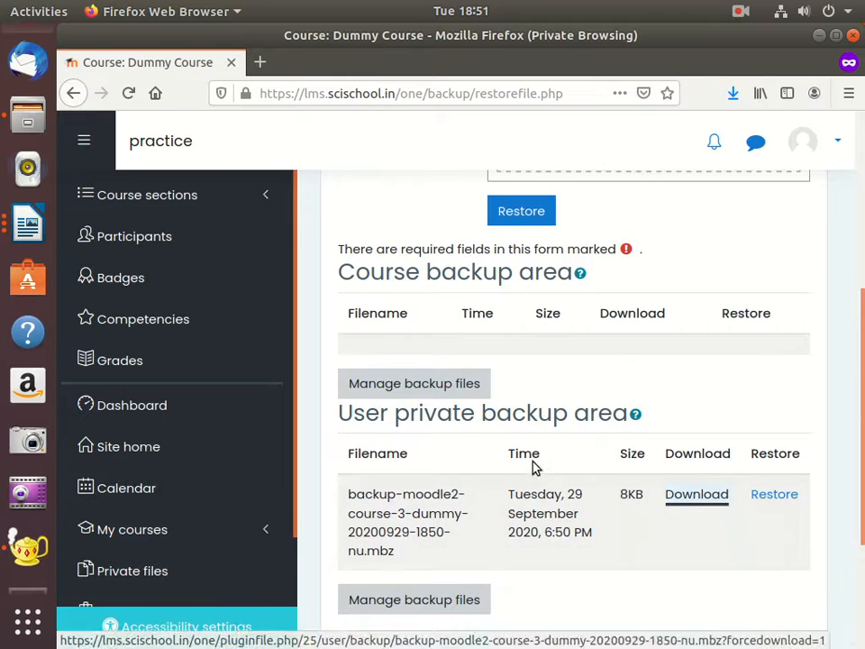
pyautogui.scroll(-2, 536, 464)
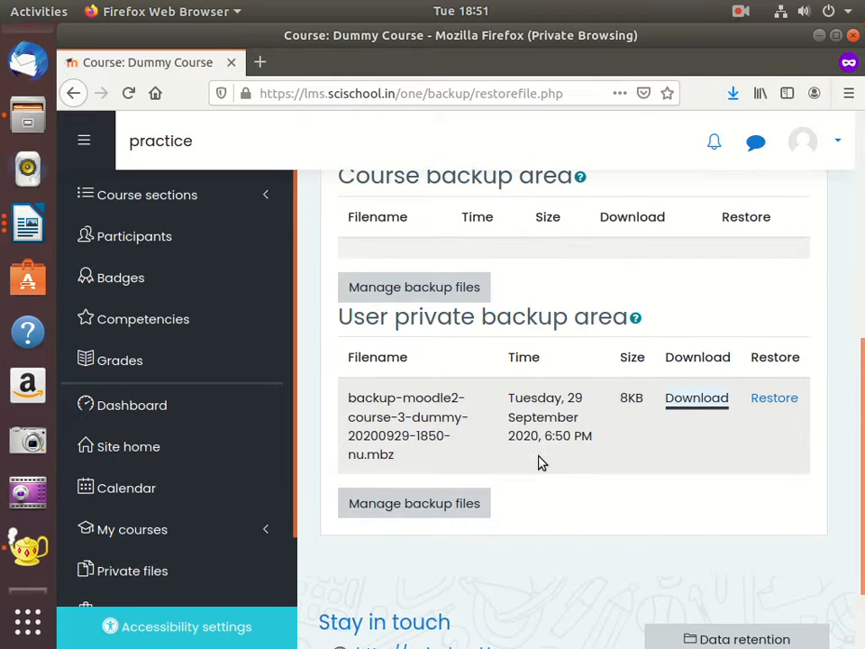
pyautogui.scroll(8, 542, 463)
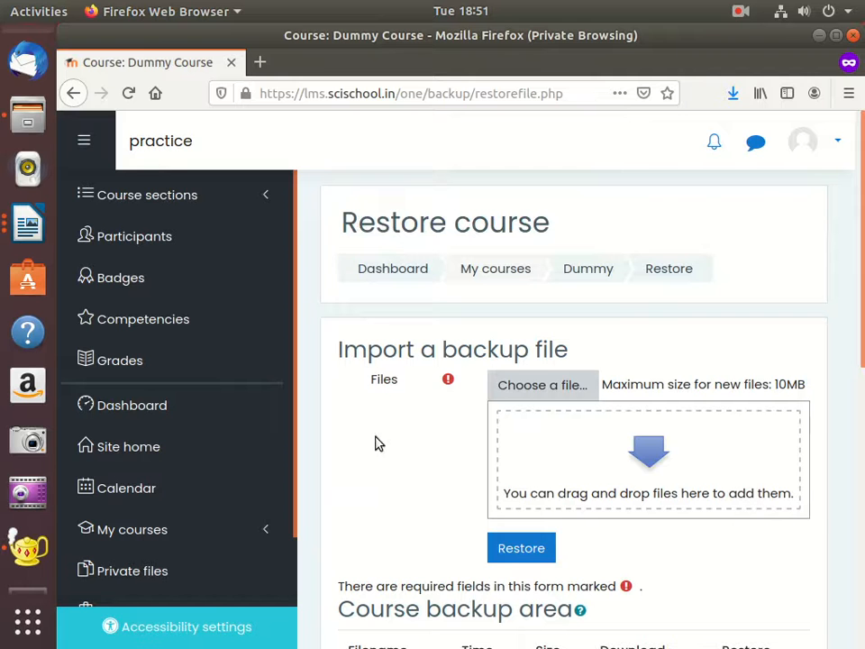
pyautogui.click(176, 204)
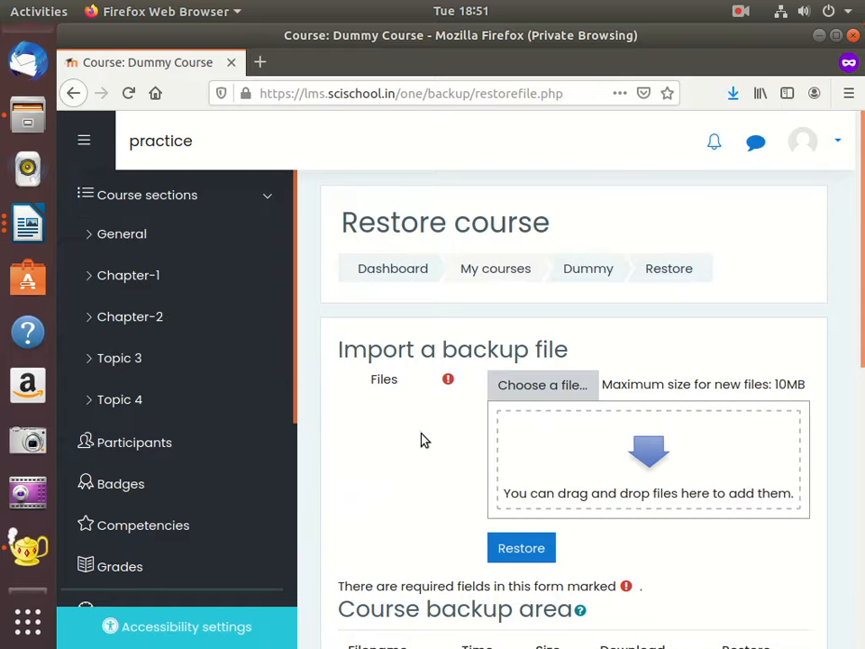
pyautogui.click(590, 276)
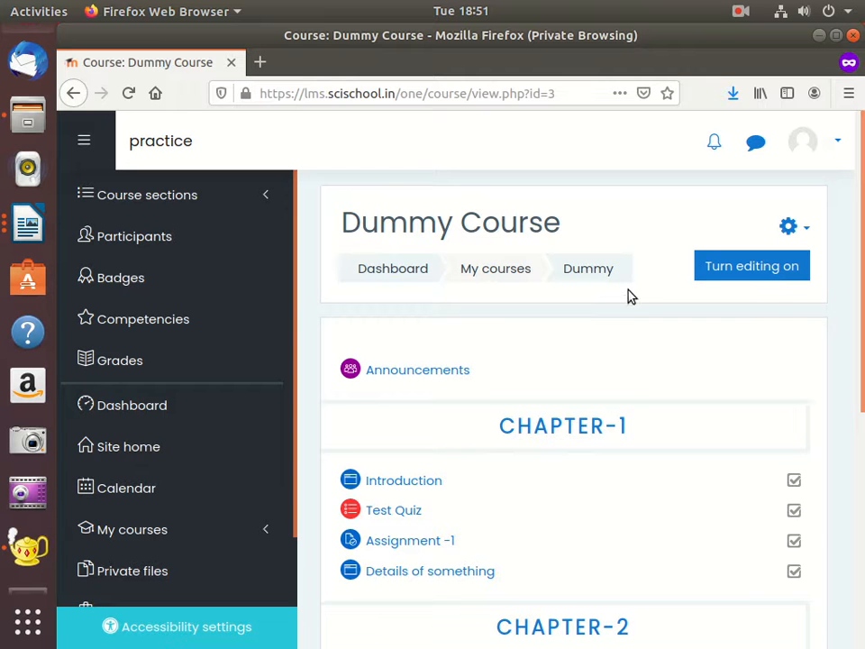
# Look over the course's participants page and open its enrolment methods.
pyautogui.click(169, 239)
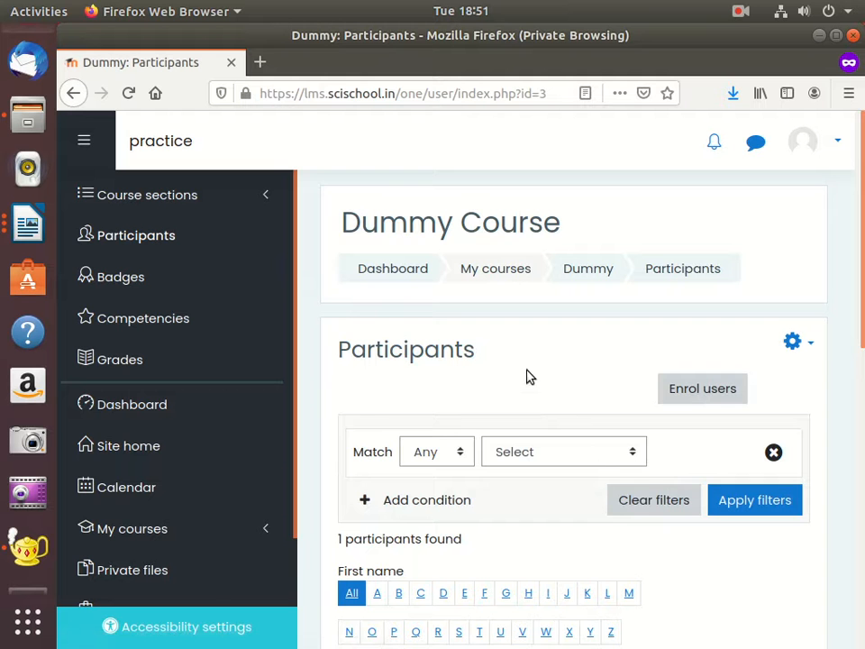
pyautogui.scroll(-2, 562, 361)
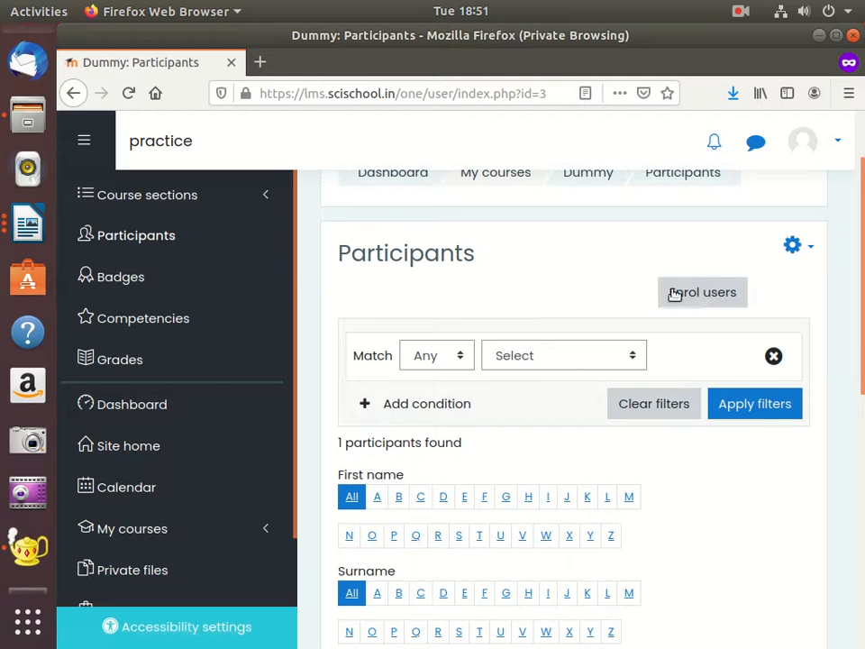
pyautogui.scroll(2, 558, 286)
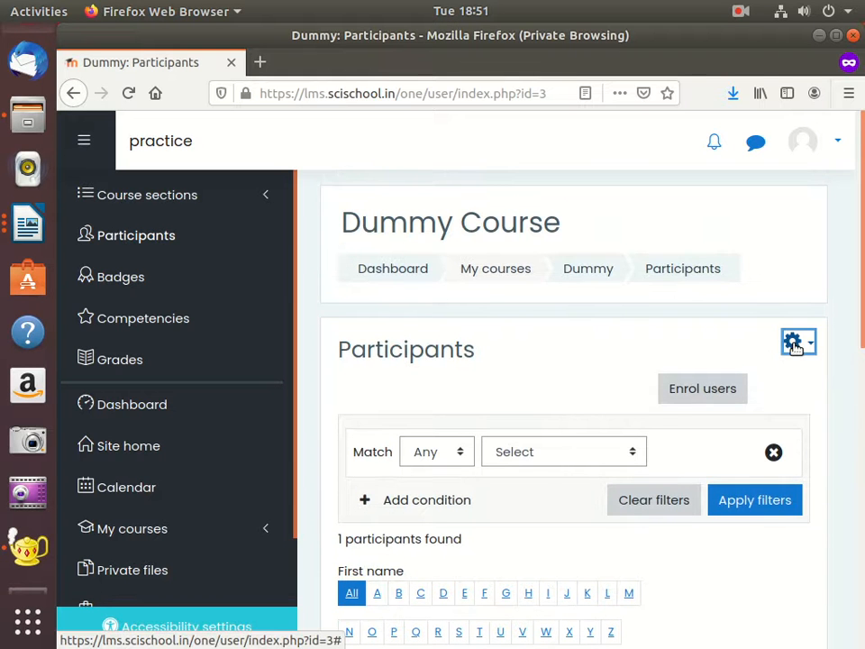
pyautogui.click(794, 344)
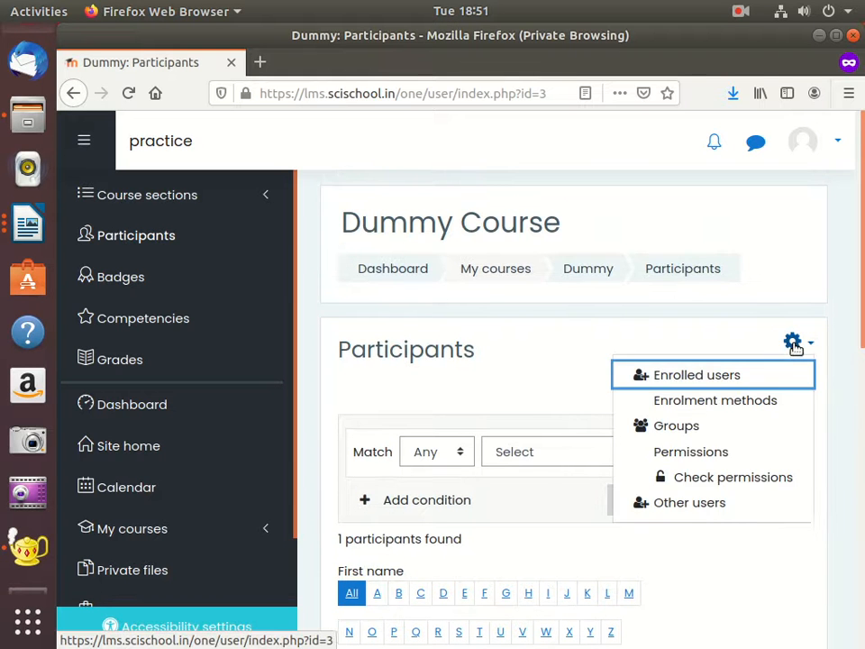
pyautogui.click(737, 401)
pyautogui.scroll(-3, 622, 450)
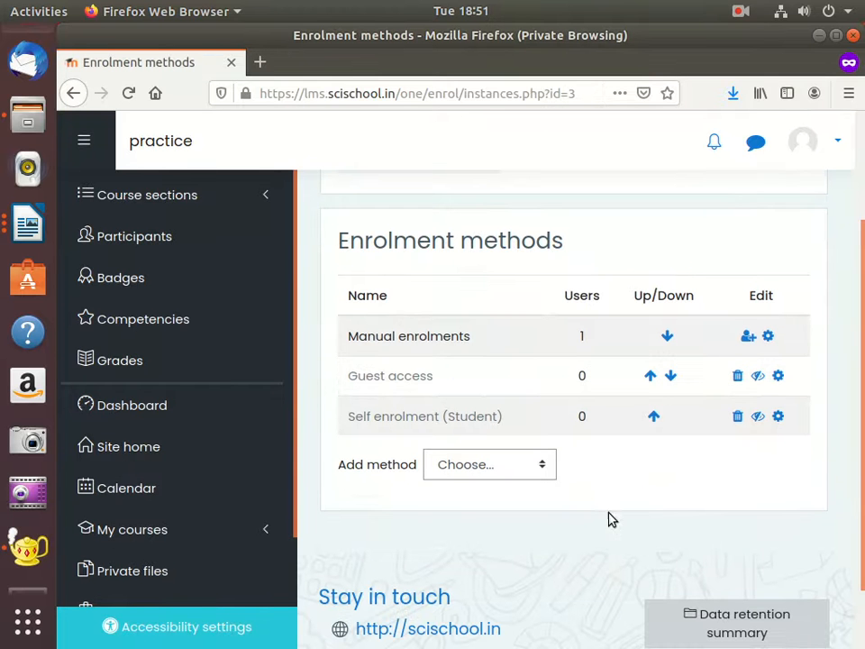
pyautogui.click(538, 473)
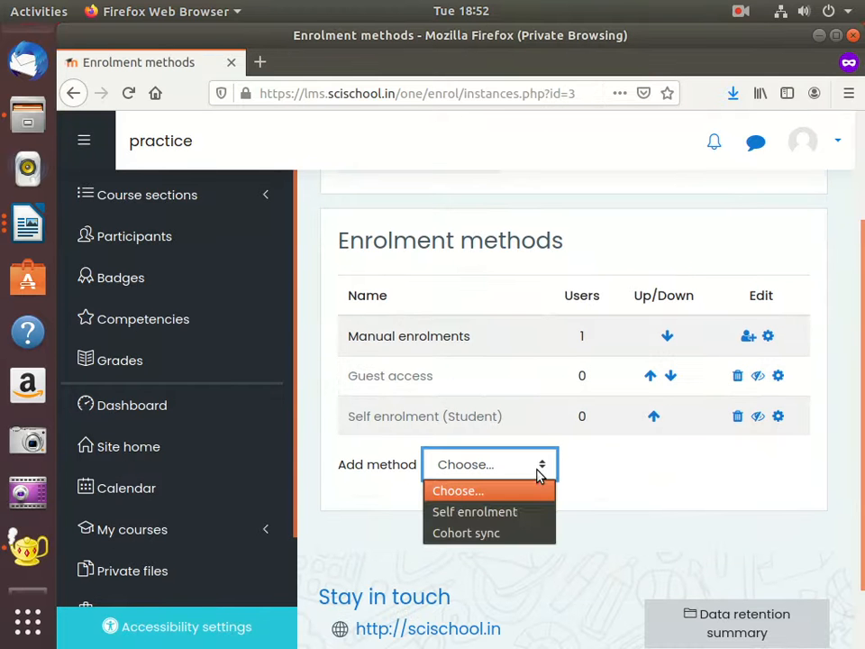
pyautogui.click(491, 536)
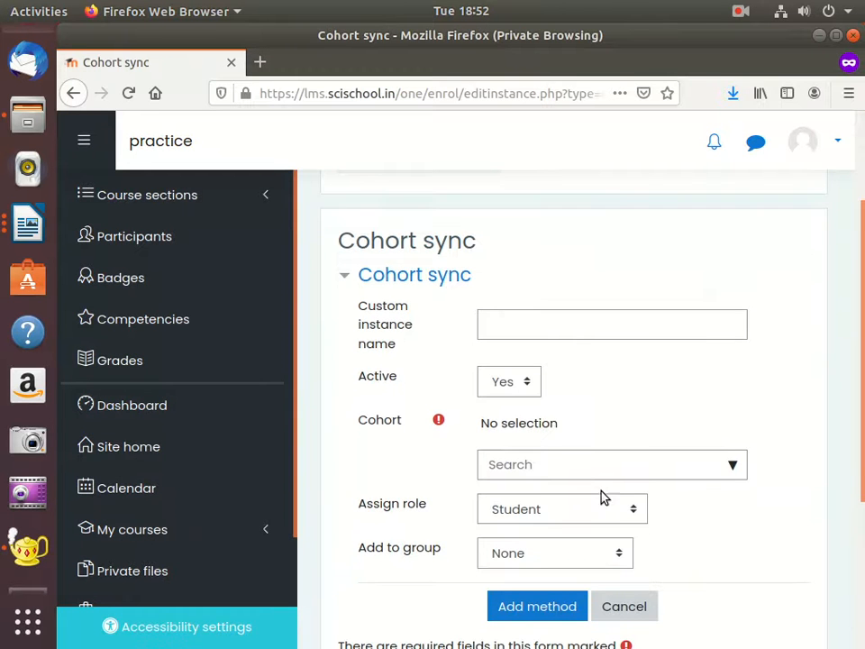
pyautogui.scroll(-2, 565, 486)
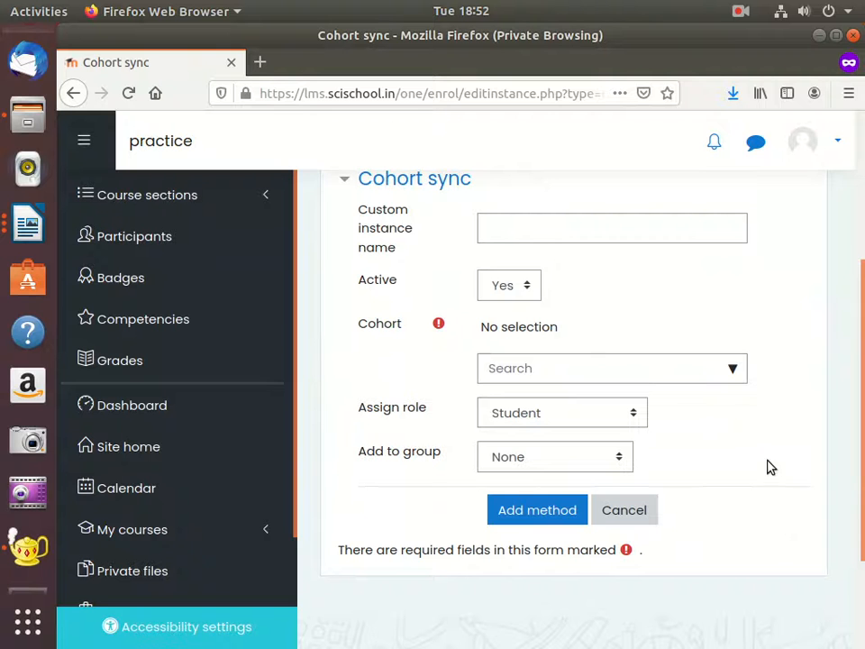
pyautogui.click(733, 372)
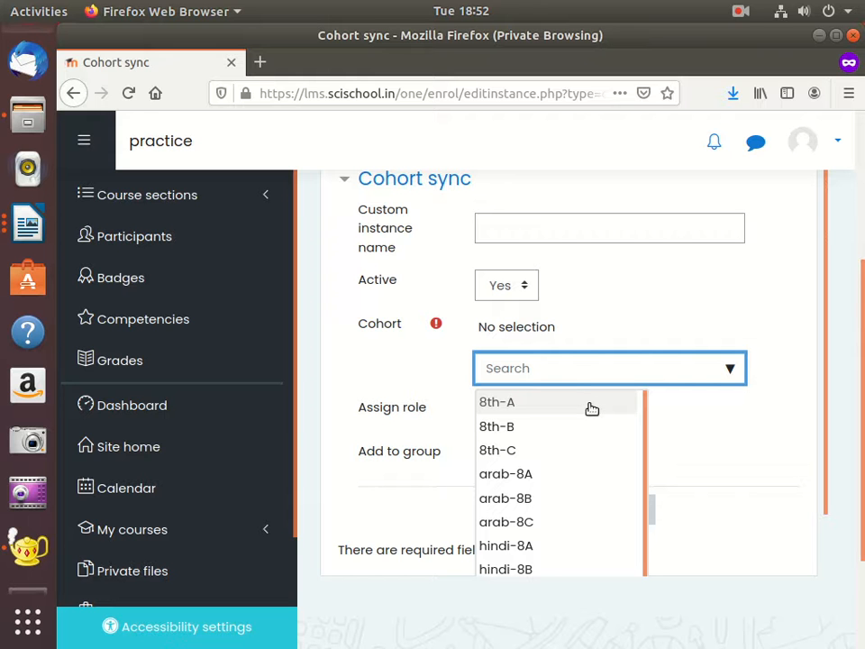
pyautogui.click(717, 447)
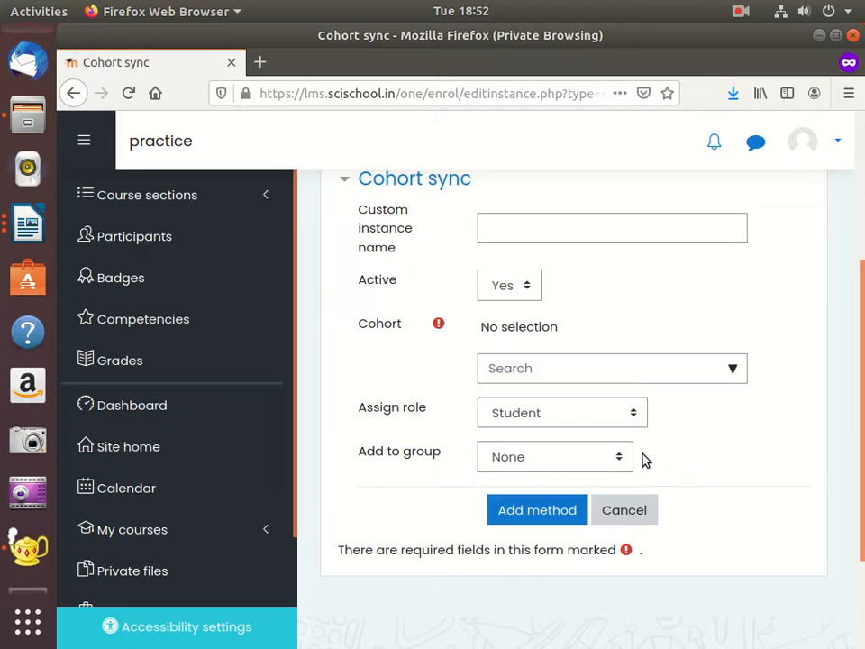
pyautogui.click(616, 459)
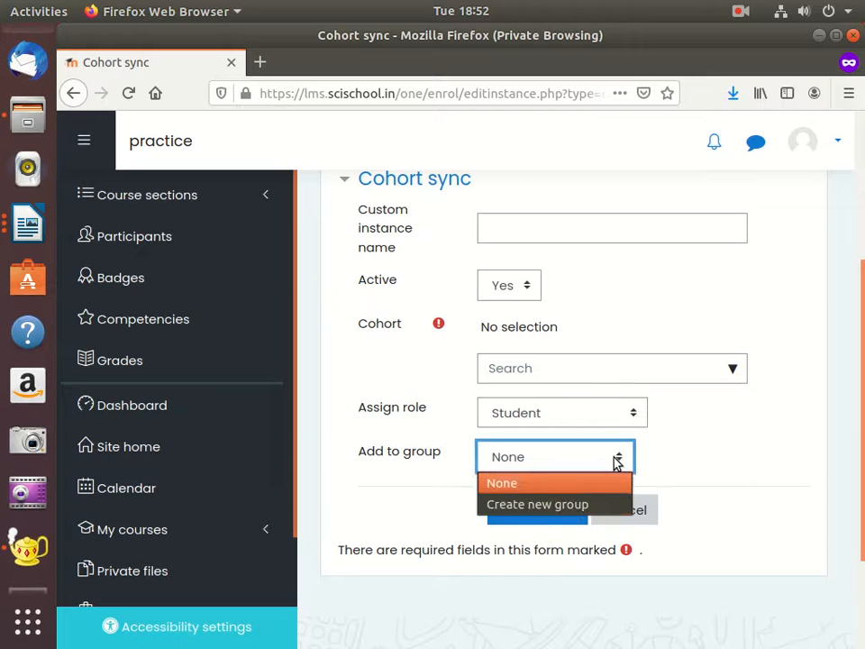
pyautogui.click(558, 507)
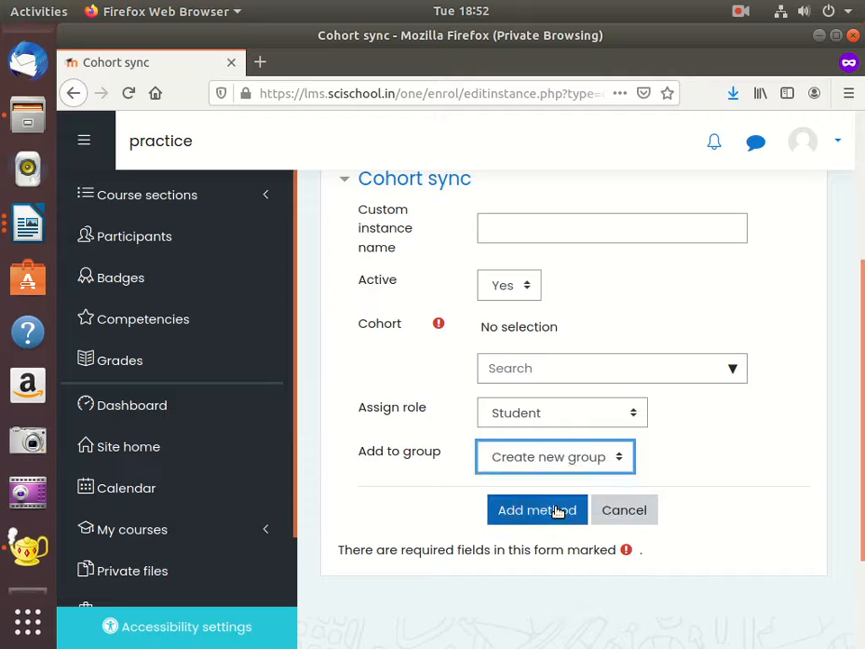
pyautogui.click(617, 459)
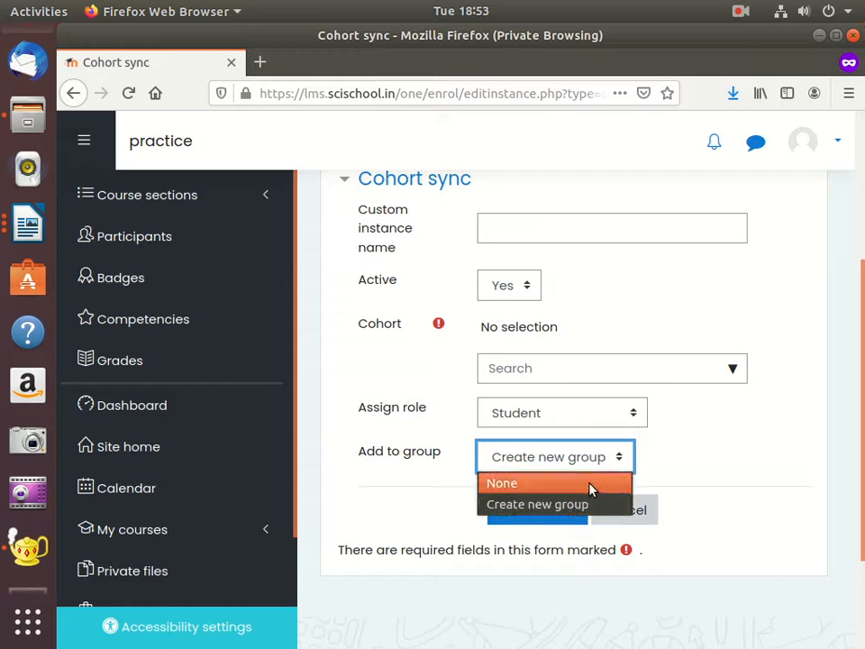
pyautogui.click(707, 459)
pyautogui.scroll(5, 720, 373)
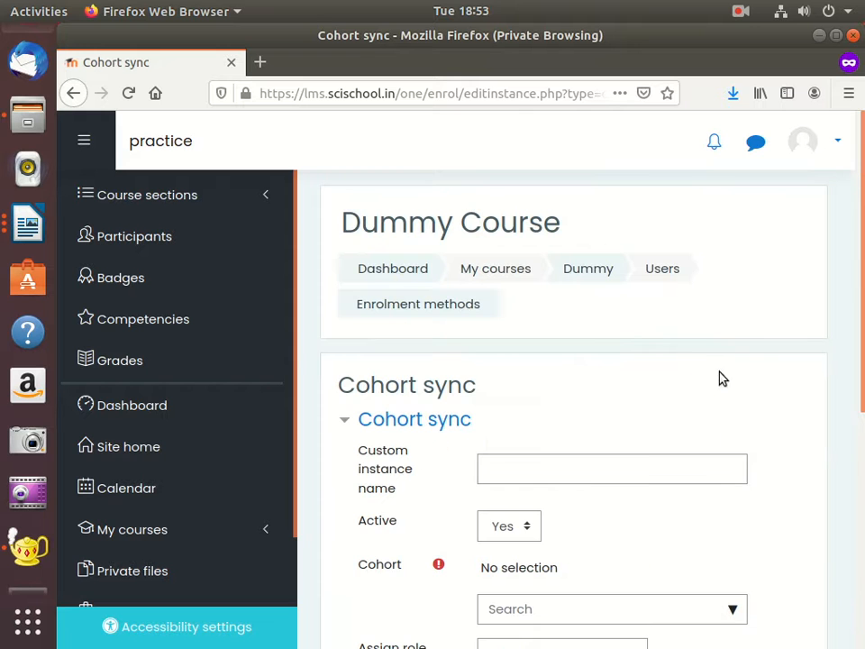
pyautogui.click(581, 272)
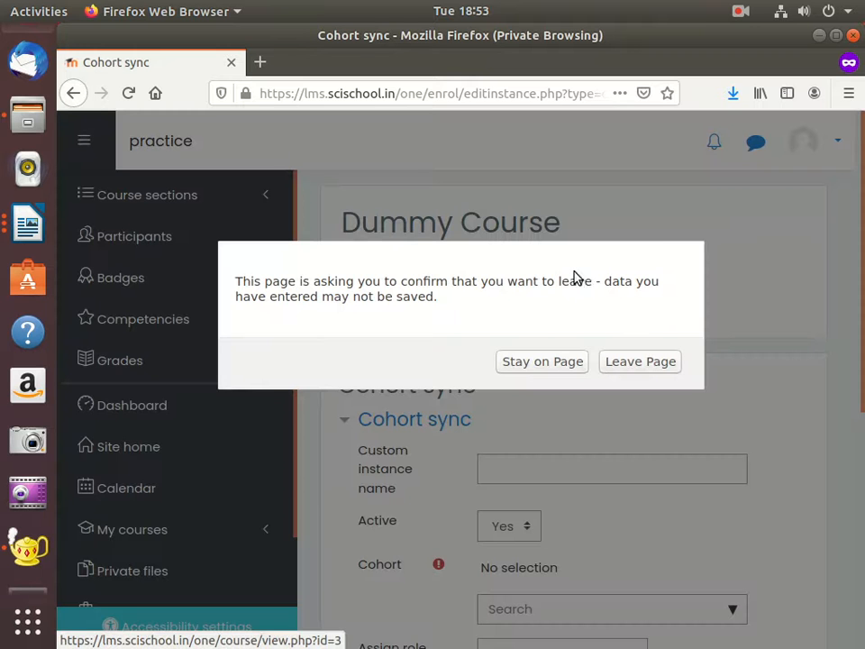
pyautogui.click(634, 360)
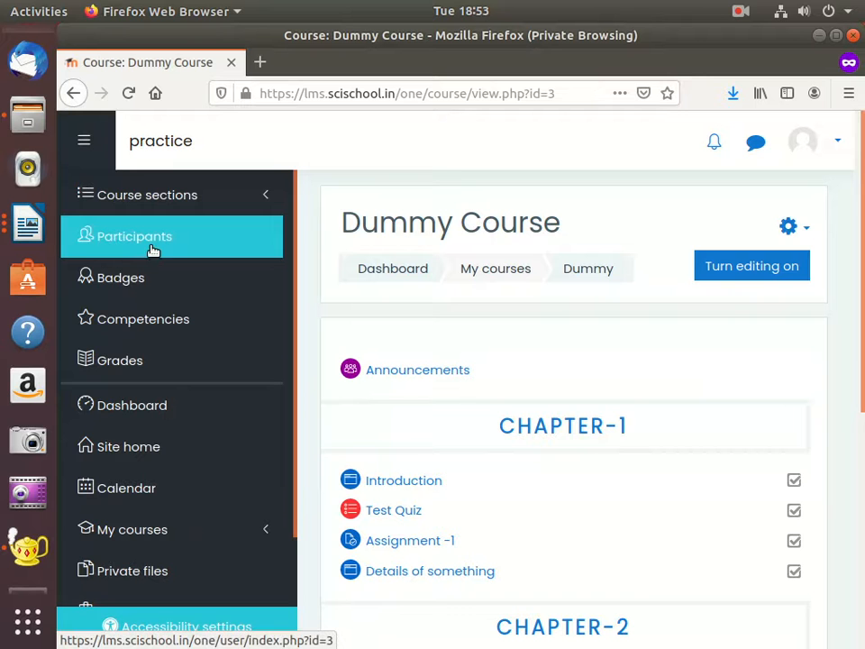
# Open the Groups page of the Dummy Course through its participants page and look over the options for creating groups.
pyautogui.click(192, 245)
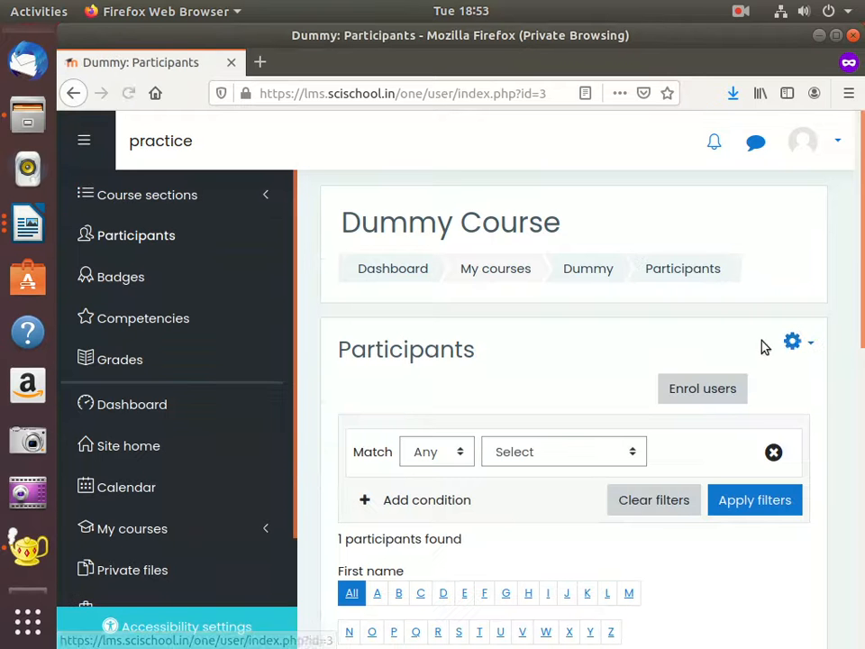
pyautogui.click(792, 342)
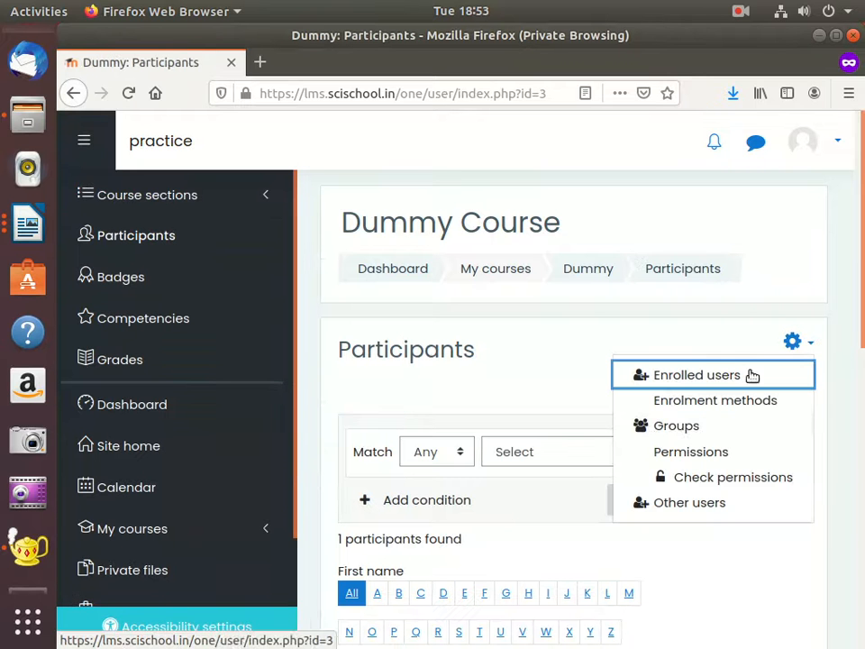
pyautogui.click(681, 432)
pyautogui.scroll(-2, 453, 383)
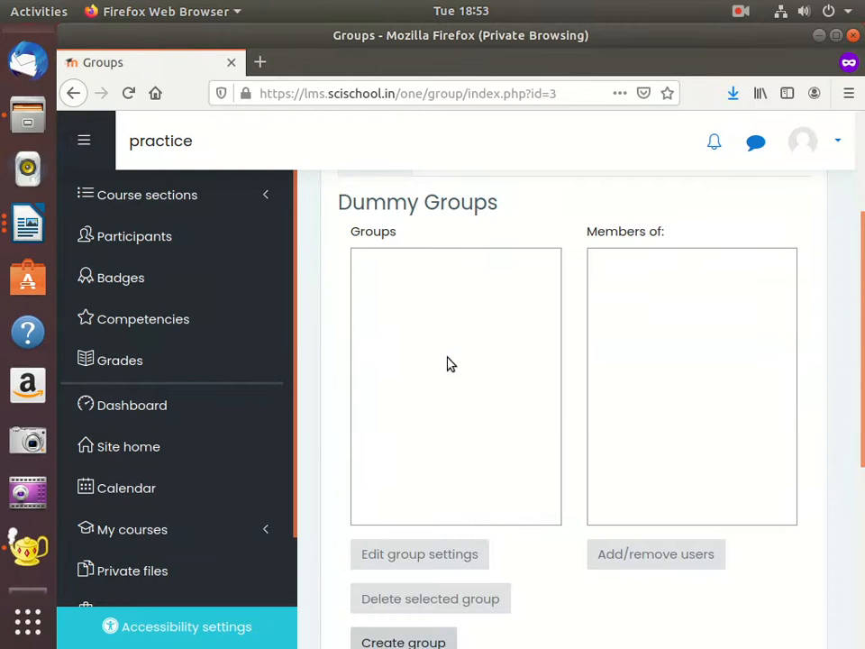
pyautogui.scroll(-3, 450, 363)
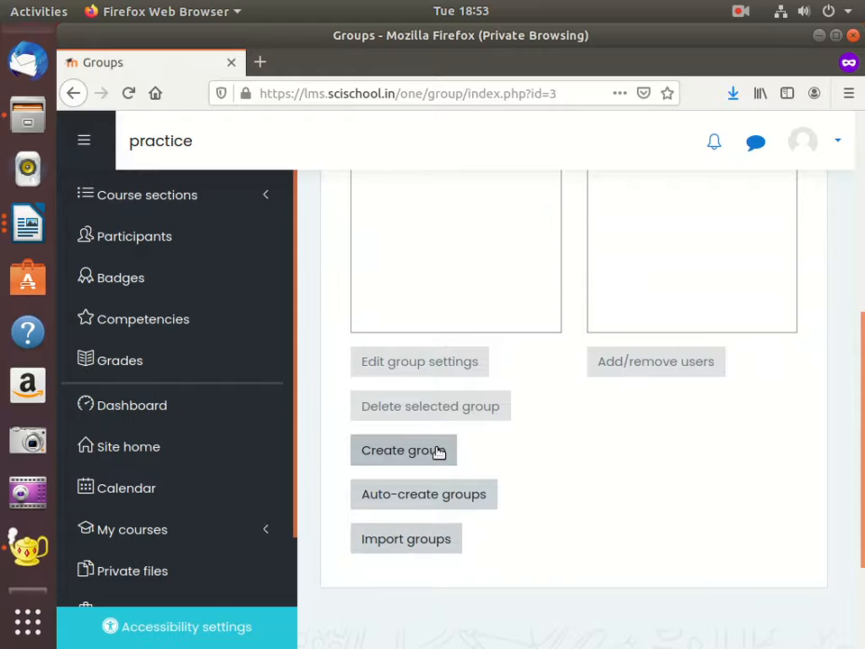
pyautogui.scroll(2, 473, 351)
pyautogui.scroll(-2, 473, 352)
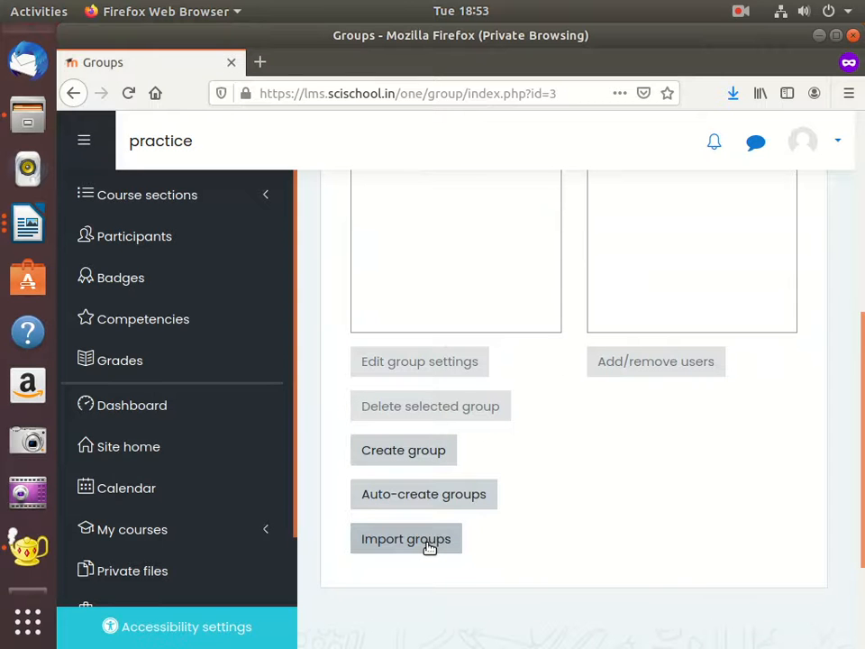
pyautogui.scroll(3, 430, 546)
pyautogui.scroll(-2, 442, 531)
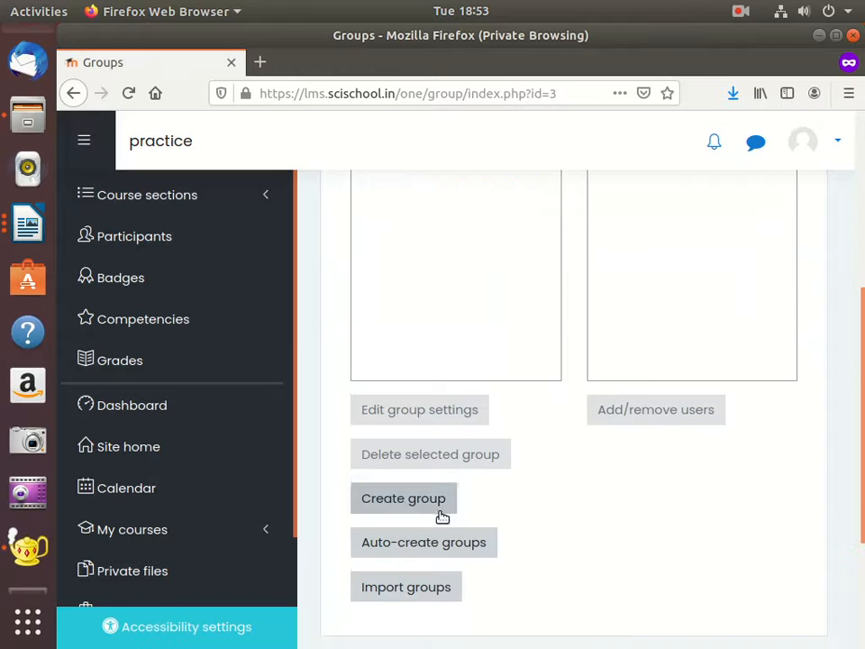
# Create a new group named Div-A in the Dummy Course and save it.
pyautogui.click(436, 507)
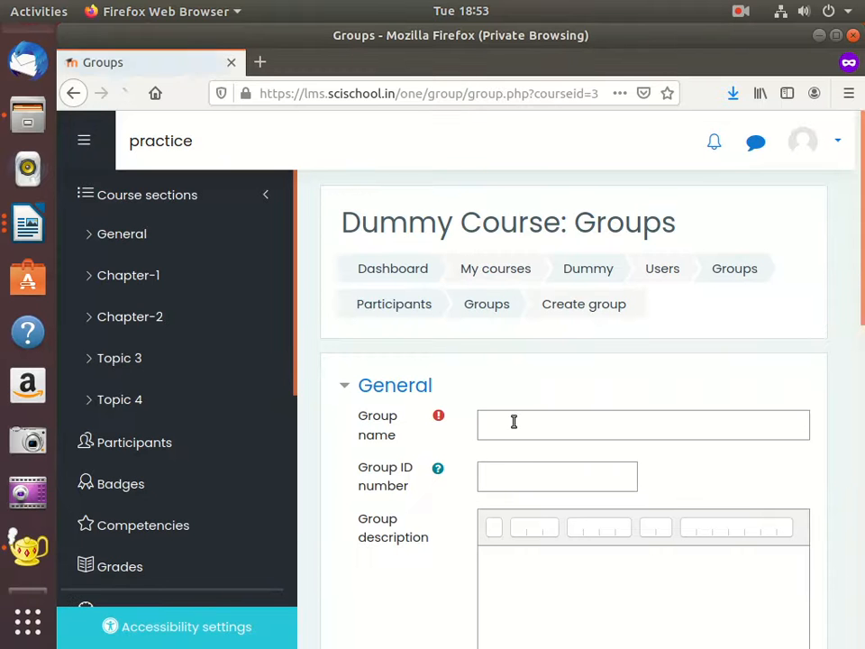
pyautogui.click(532, 427)
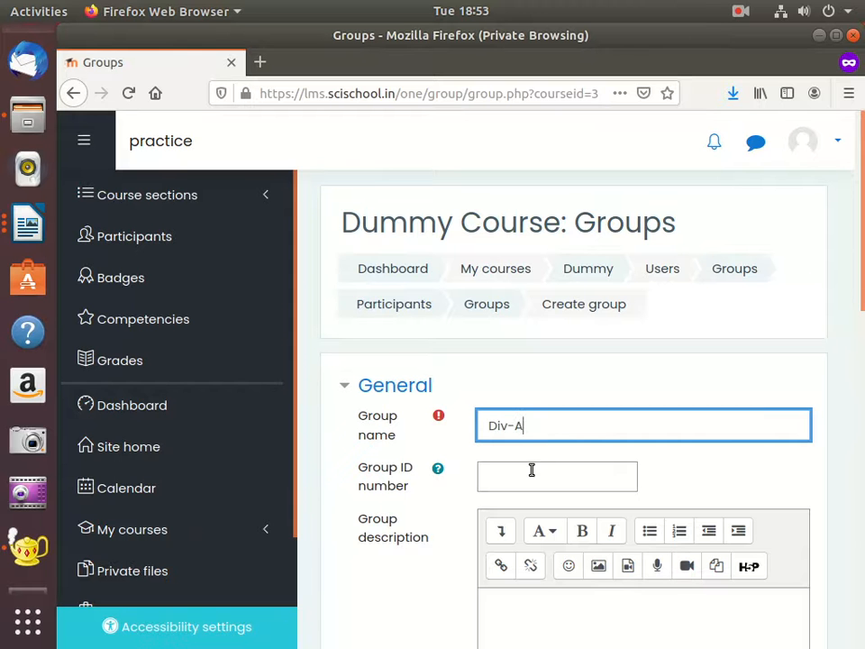
pyautogui.scroll(-10, 531, 470)
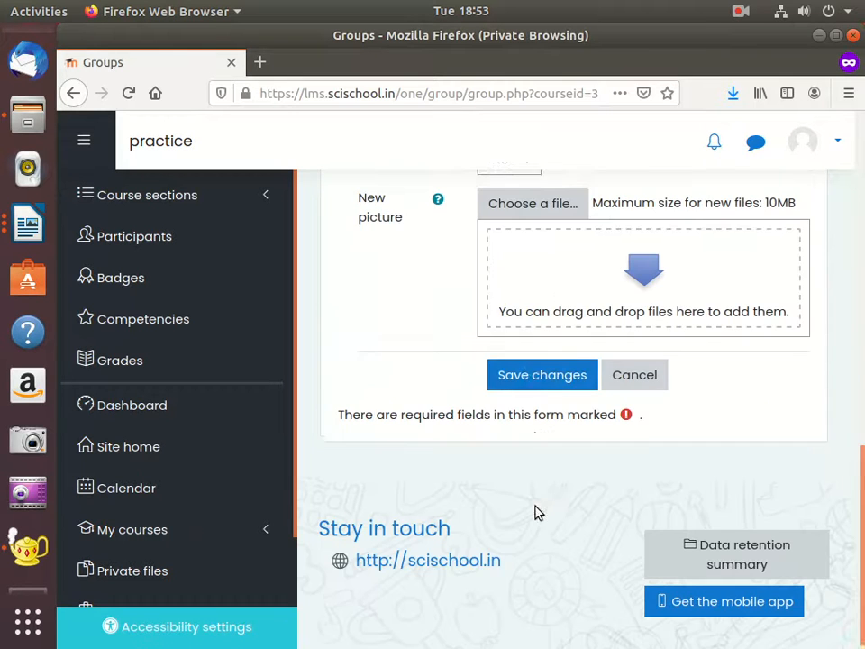
pyautogui.click(521, 375)
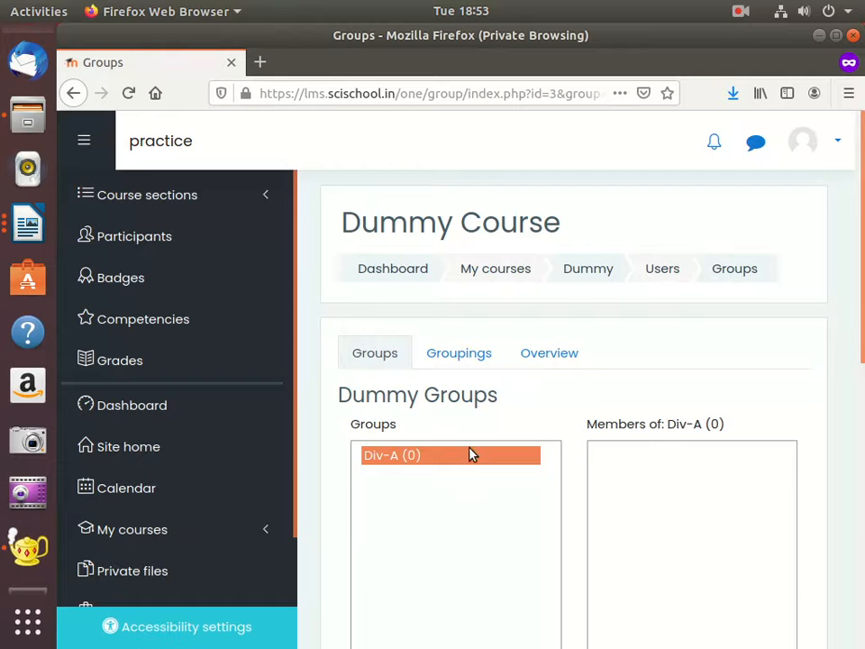
# Open the group import form and add groups.csv from the Documents/SampleSchoolData folder as the import file.
pyautogui.scroll(-5, 471, 455)
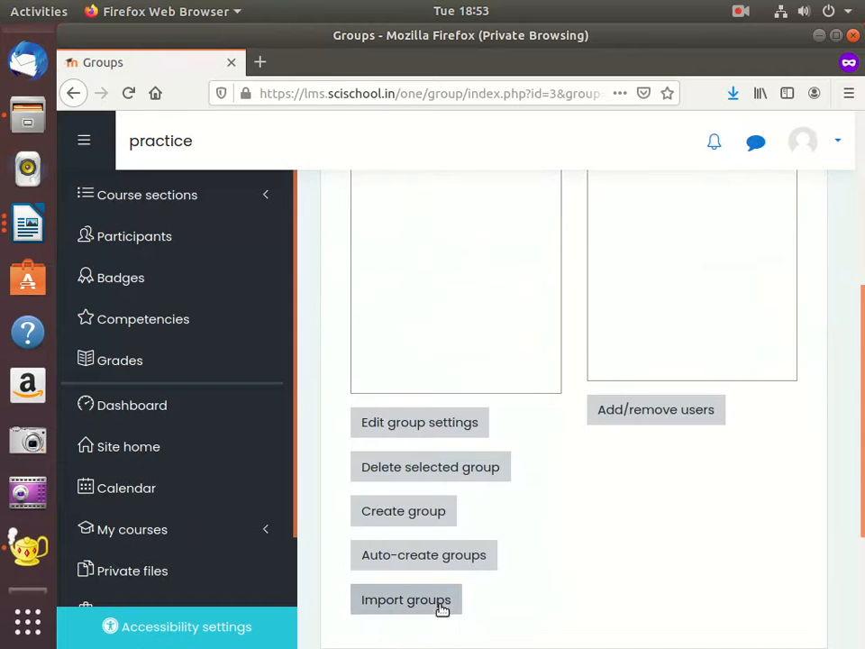
pyautogui.click(442, 604)
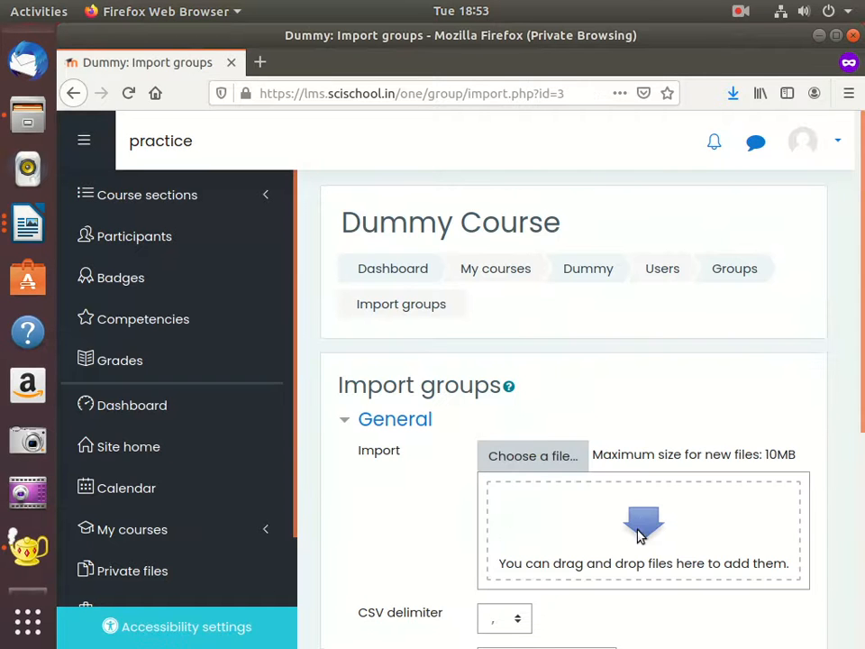
pyautogui.click(29, 119)
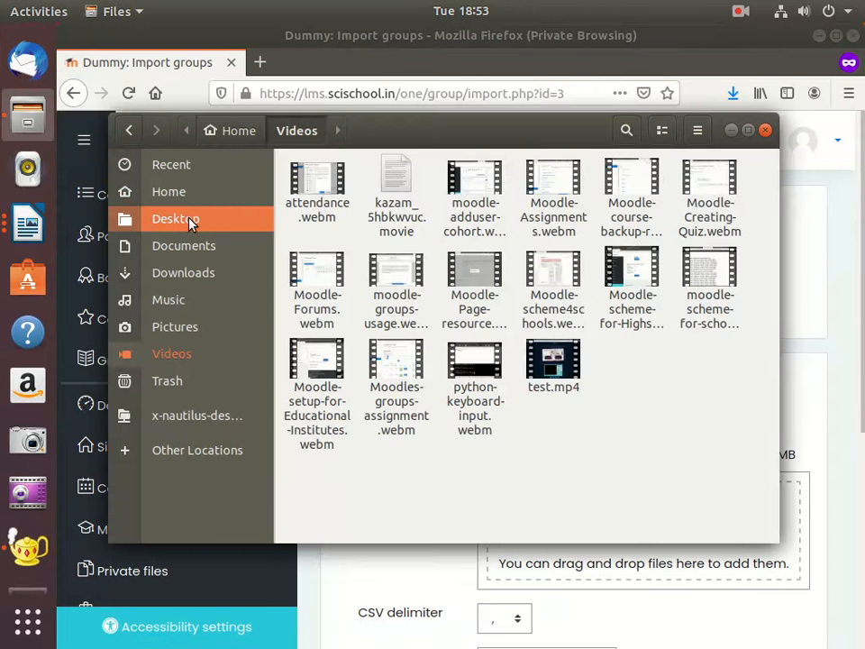
pyautogui.click(192, 224)
pyautogui.click(216, 248)
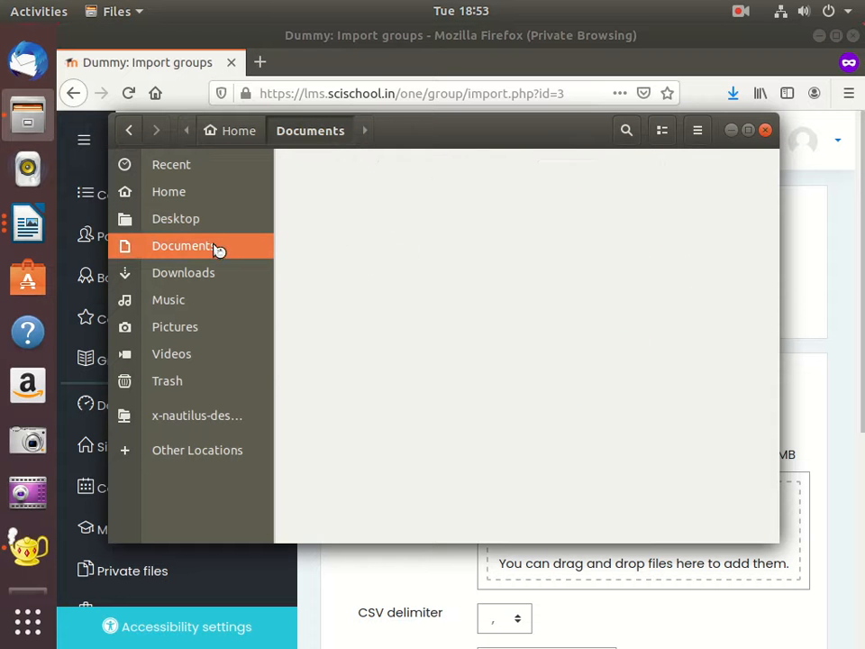
pyautogui.doubleClick(321, 279)
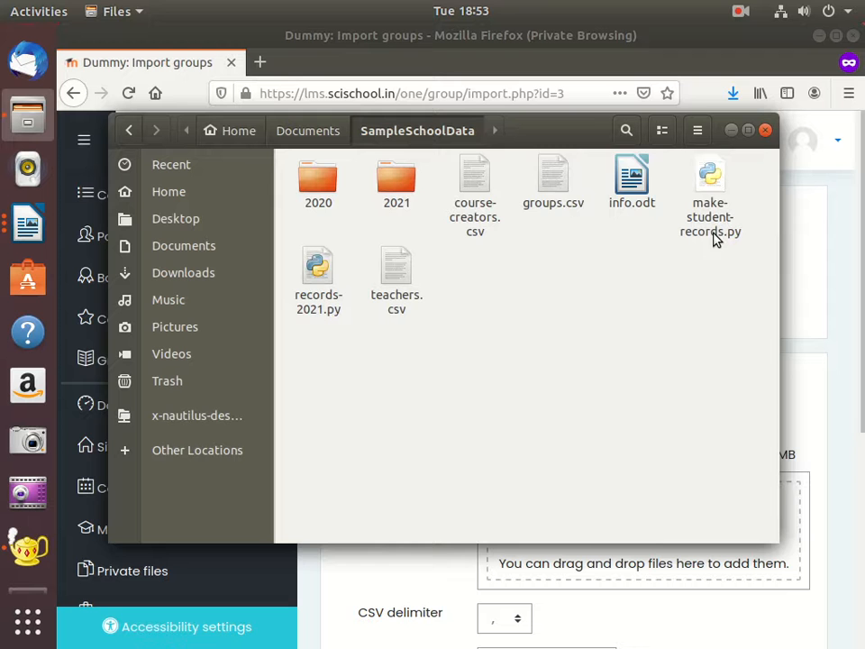
pyautogui.click(553, 185)
pyautogui.moveTo(562, 134); pyautogui.dragTo(425, 91)
pyautogui.moveTo(417, 145); pyautogui.dragTo(644, 538)
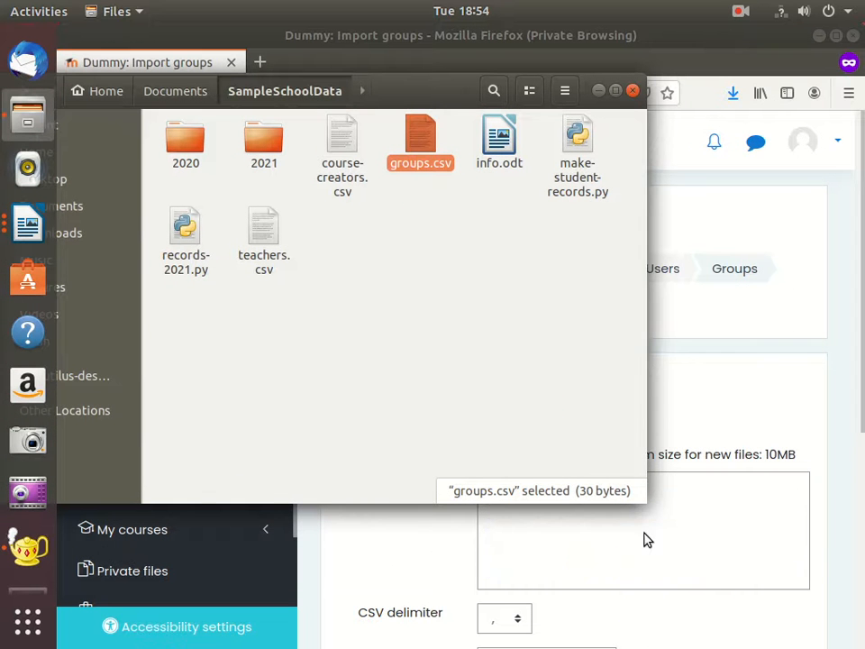
# Import the groups from groups.csv into the Dummy Course and continue to the groups list.
pyautogui.click(746, 412)
pyautogui.scroll(-4, 522, 493)
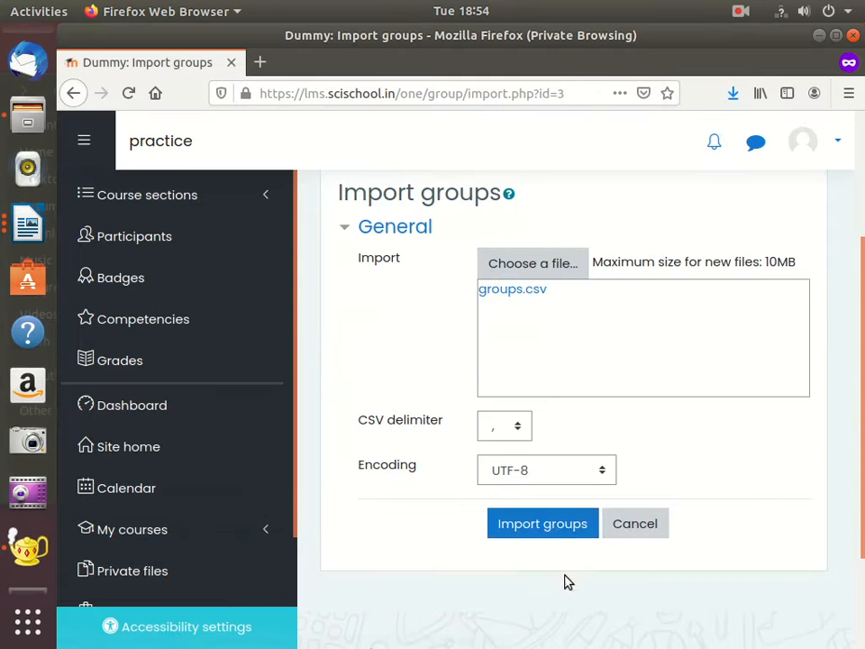
pyautogui.click(547, 527)
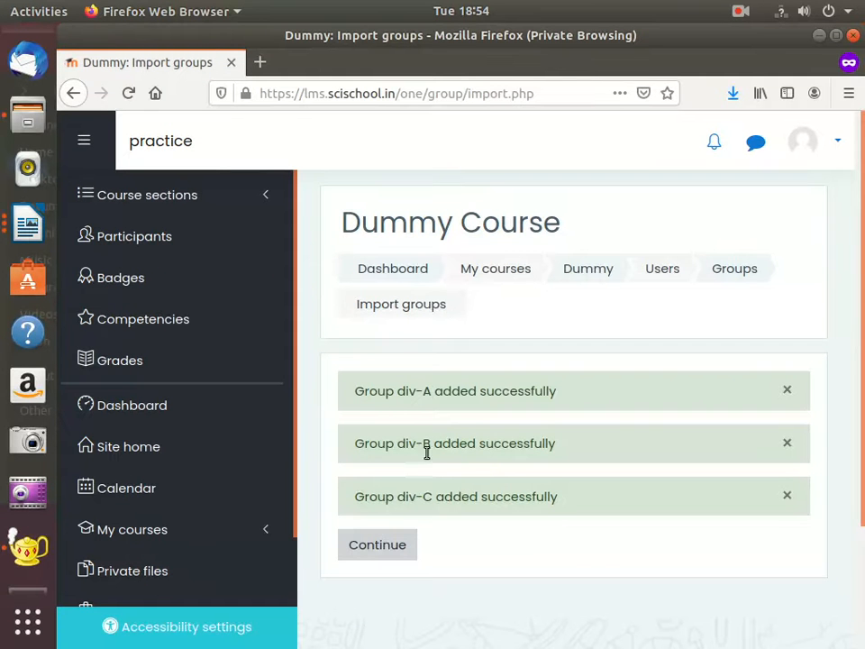
pyautogui.click(390, 551)
pyautogui.scroll(-2, 398, 549)
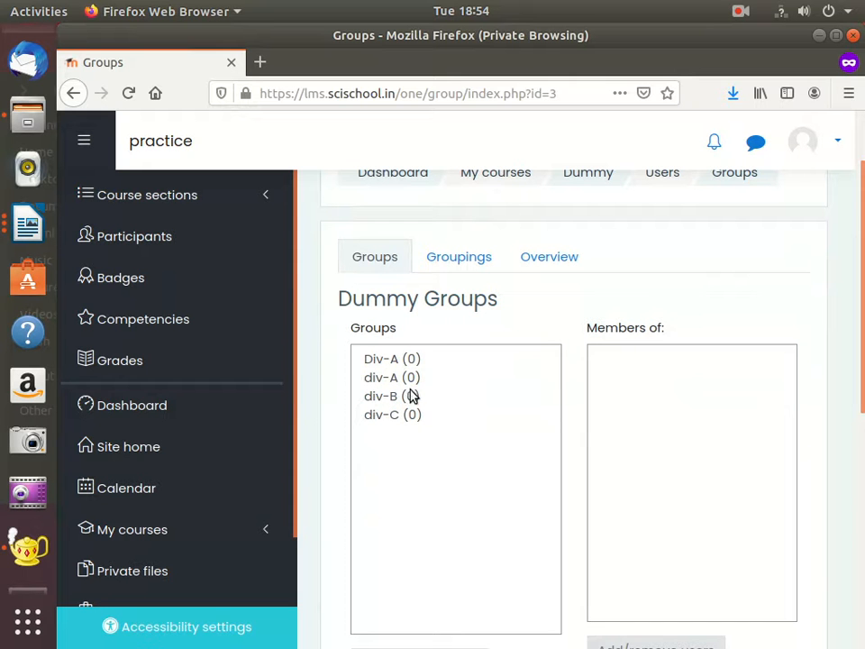
# Delete the manually created Div-A group, keeping the imported div-A, div-B and div-C groups.
pyautogui.click(407, 361)
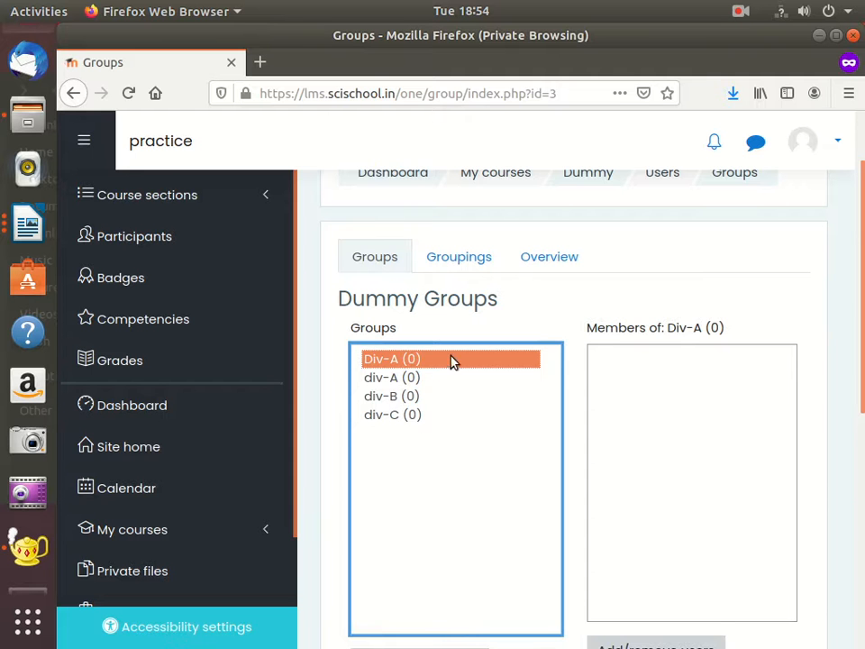
pyautogui.scroll(-3, 452, 361)
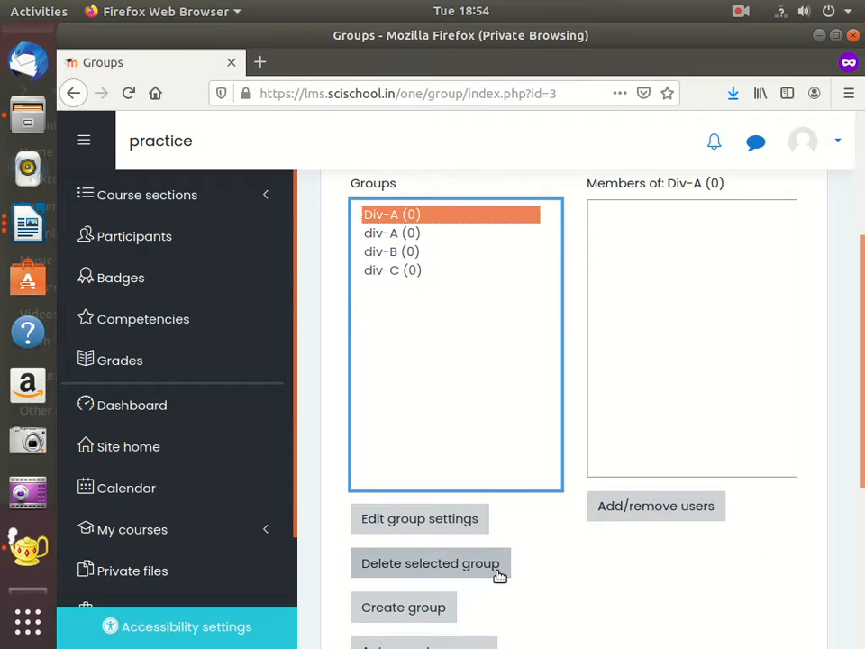
pyautogui.click(497, 574)
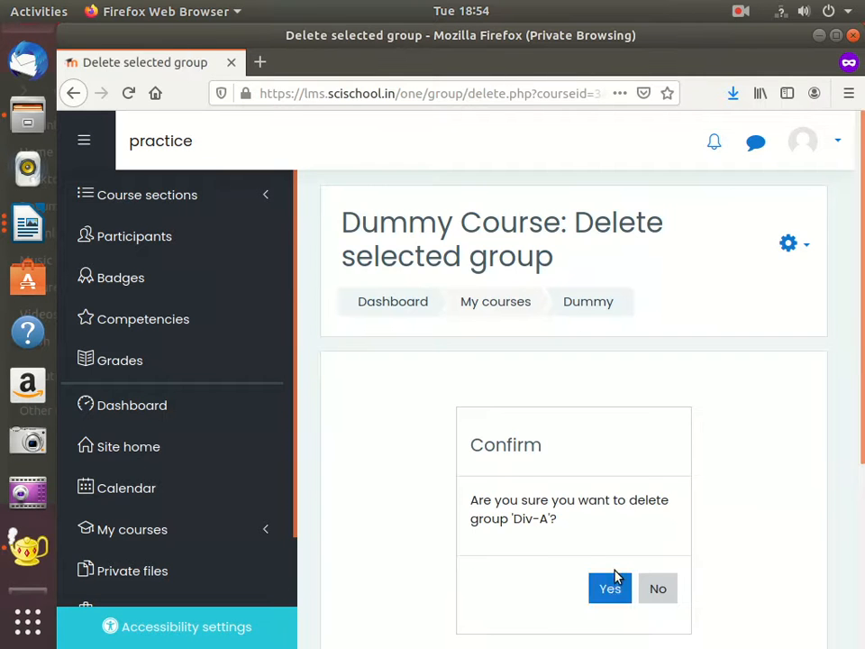
pyautogui.click(607, 587)
pyautogui.scroll(-2, 423, 514)
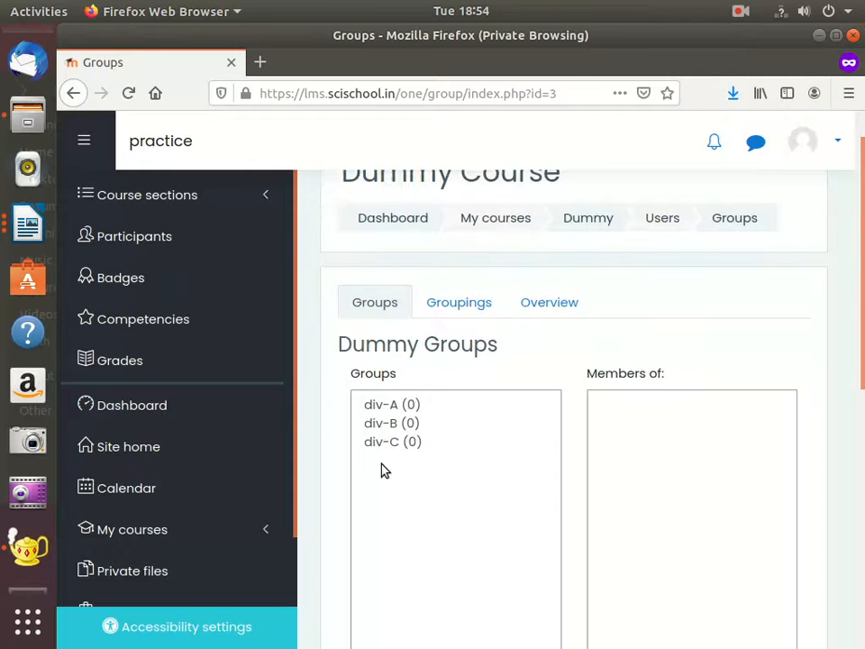
pyautogui.scroll(2, 495, 475)
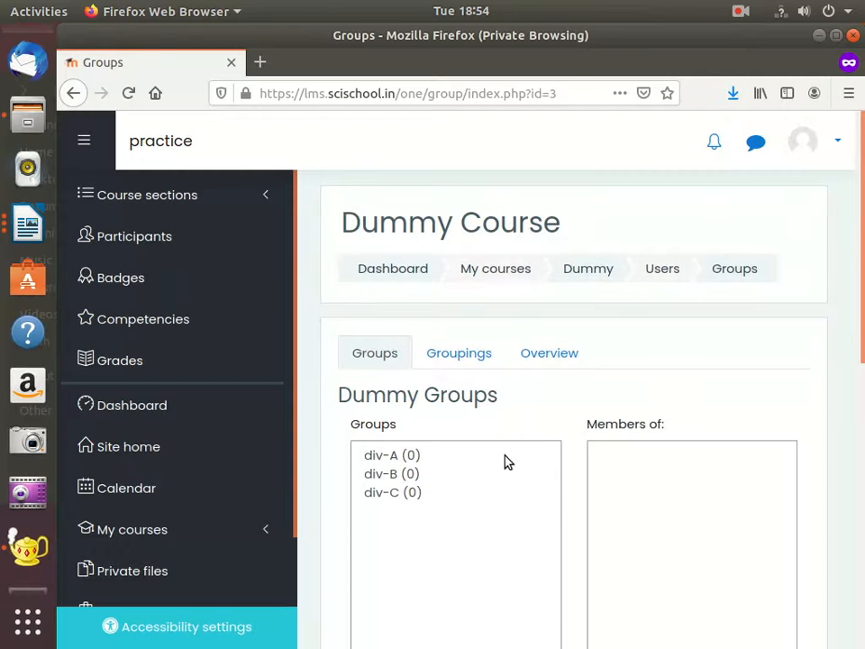
# Open the enrolment methods from the Dummy Course participants page and choose Cohort sync as a new method.
pyautogui.click(188, 241)
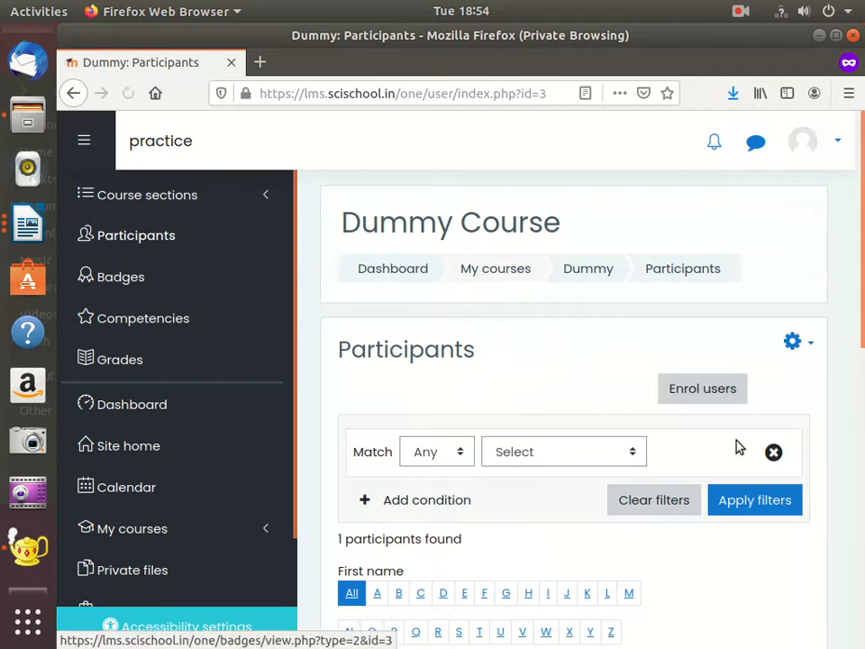
pyautogui.click(792, 341)
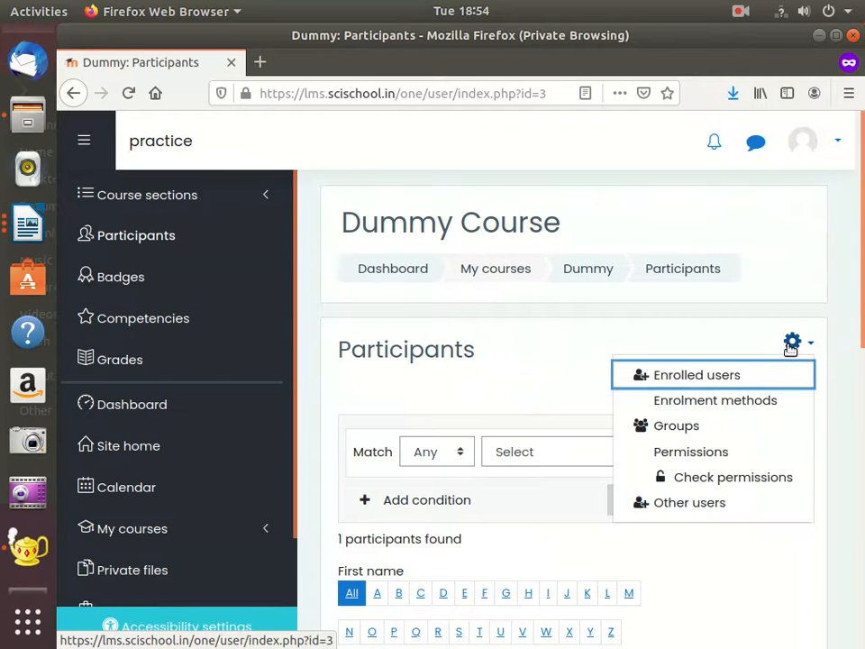
pyautogui.click(759, 406)
pyautogui.scroll(-4, 505, 480)
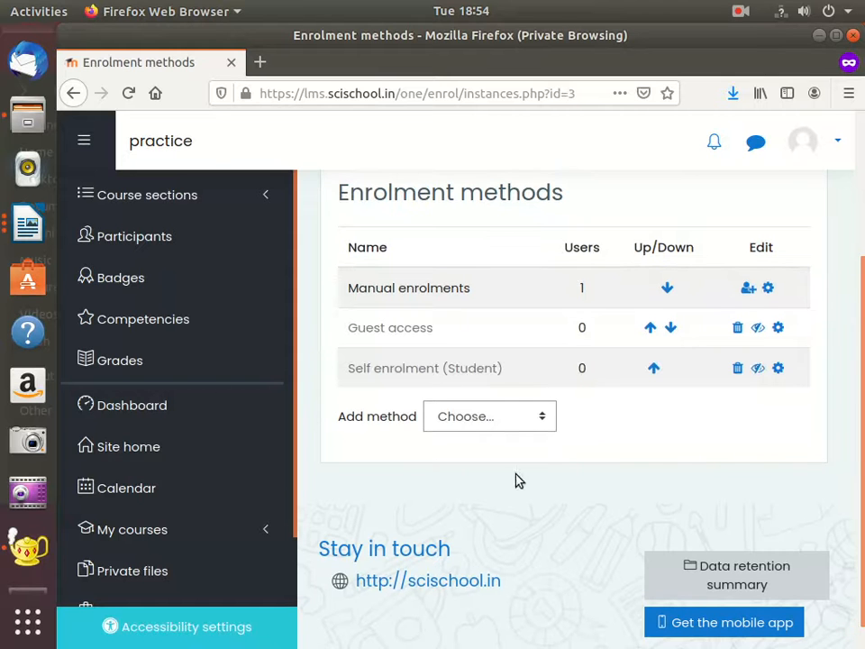
pyautogui.click(543, 423)
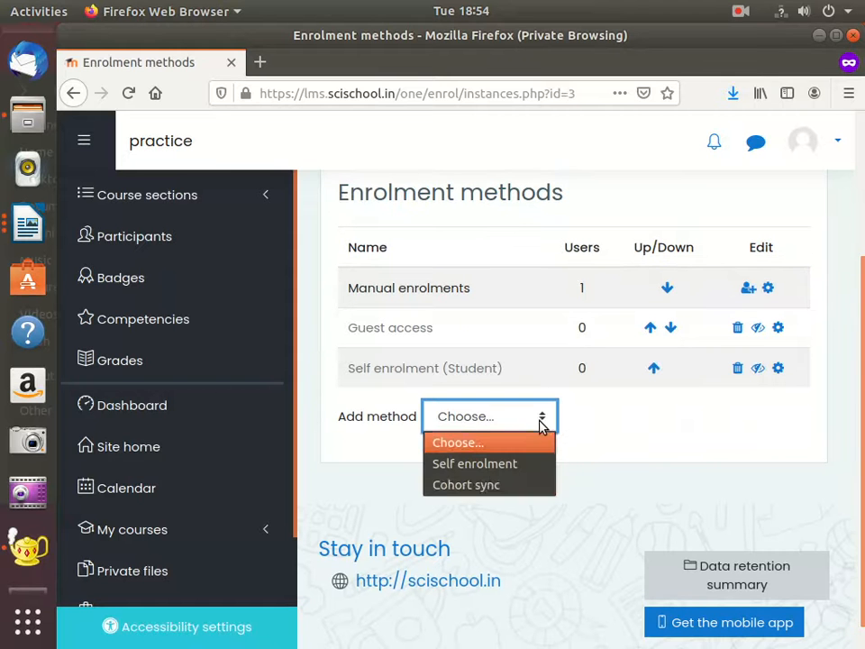
pyautogui.click(483, 488)
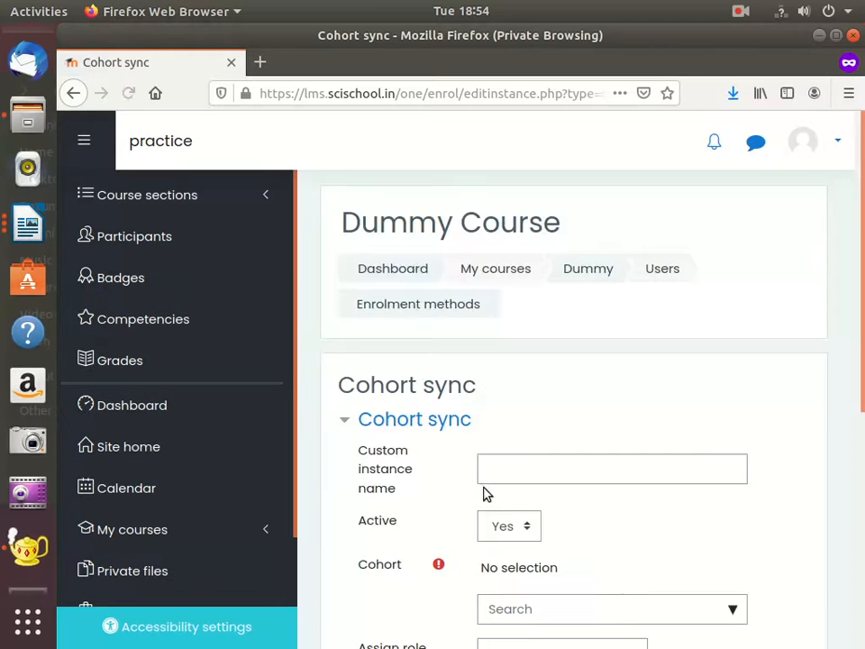
# Add the cohort sync method with cohort 8th-A, keeping the Student role and adding its members to group div-A.
pyautogui.scroll(-4, 485, 493)
pyautogui.click(732, 423)
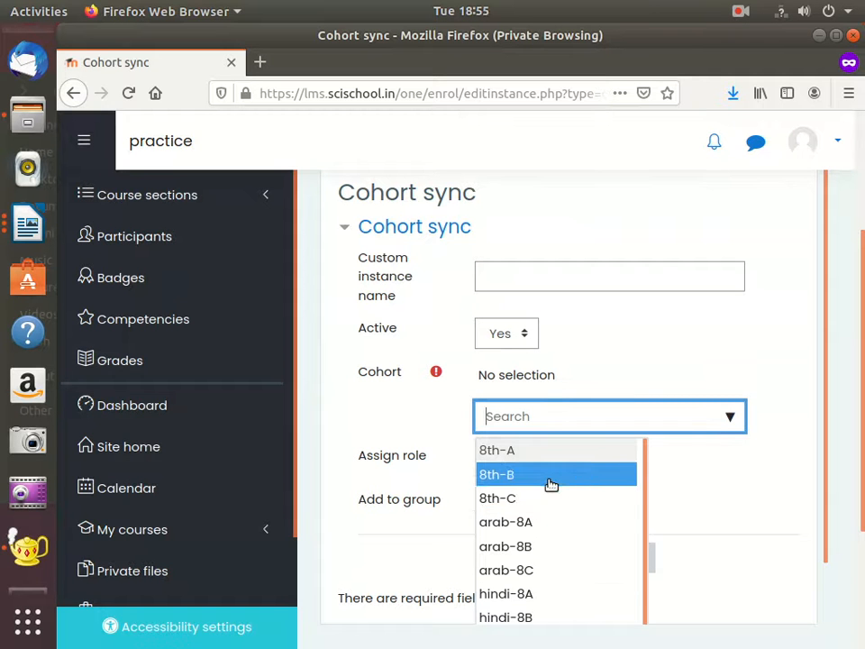
pyautogui.scroll(-1, 546, 541)
pyautogui.scroll(1, 540, 577)
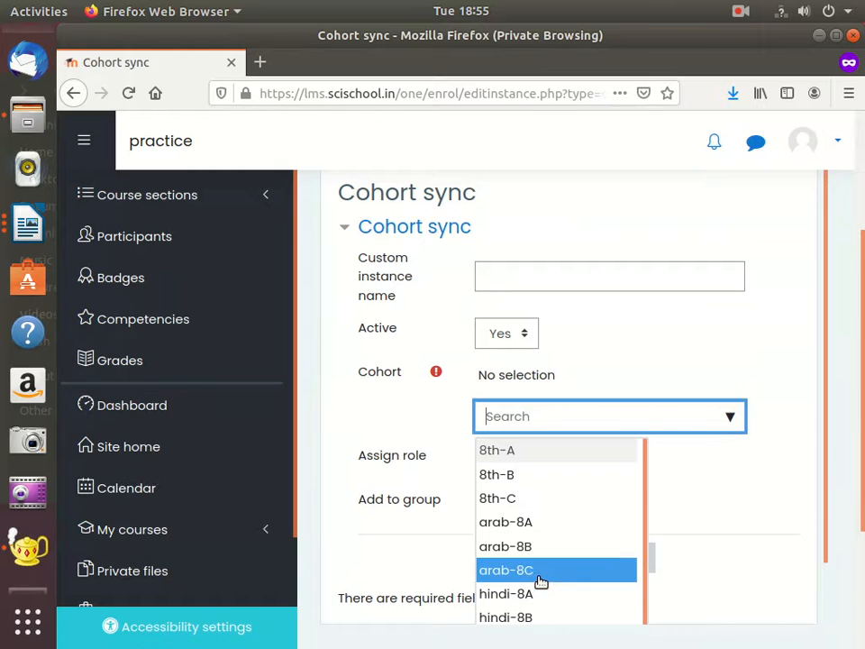
pyautogui.click(517, 451)
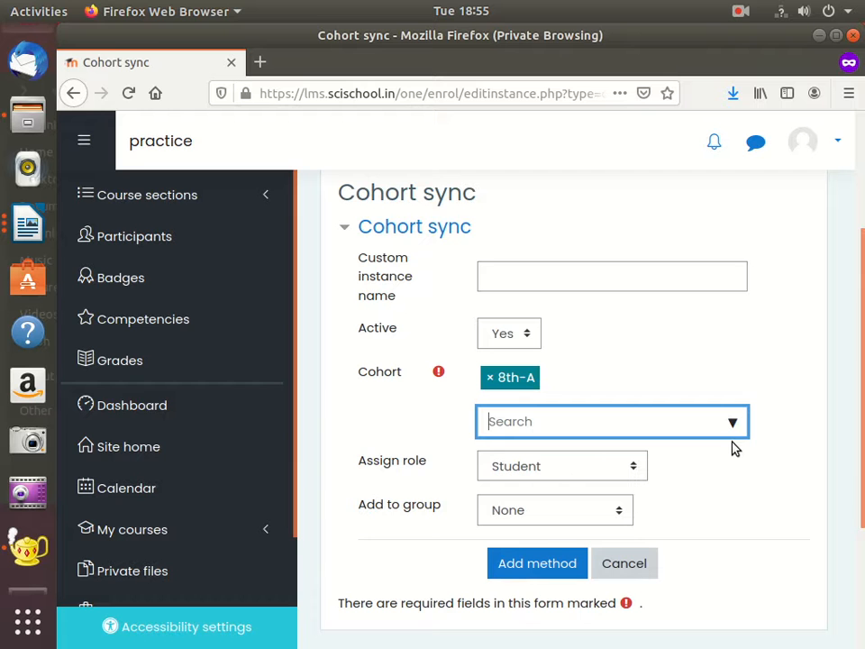
pyautogui.click(620, 512)
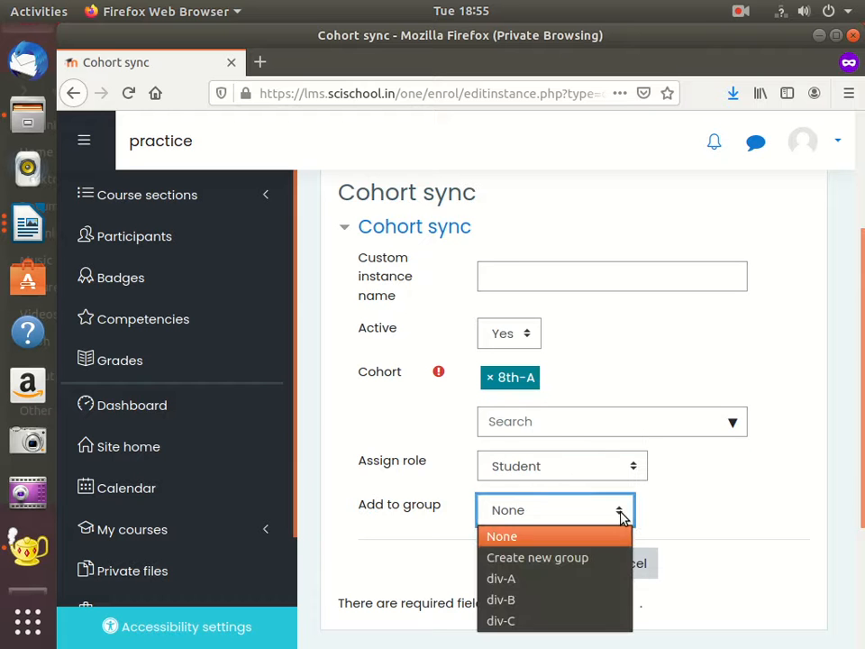
pyautogui.click(517, 579)
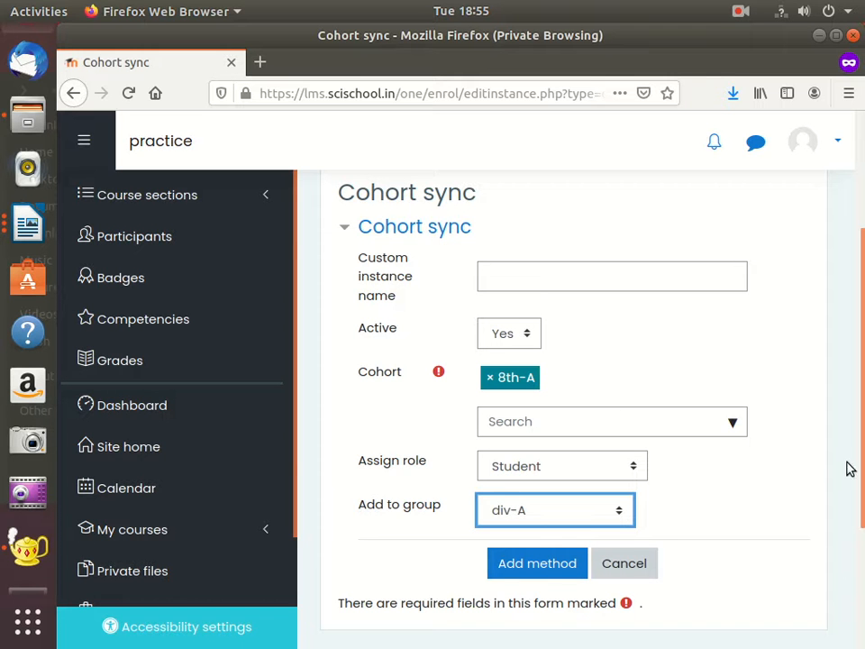
pyautogui.click(531, 565)
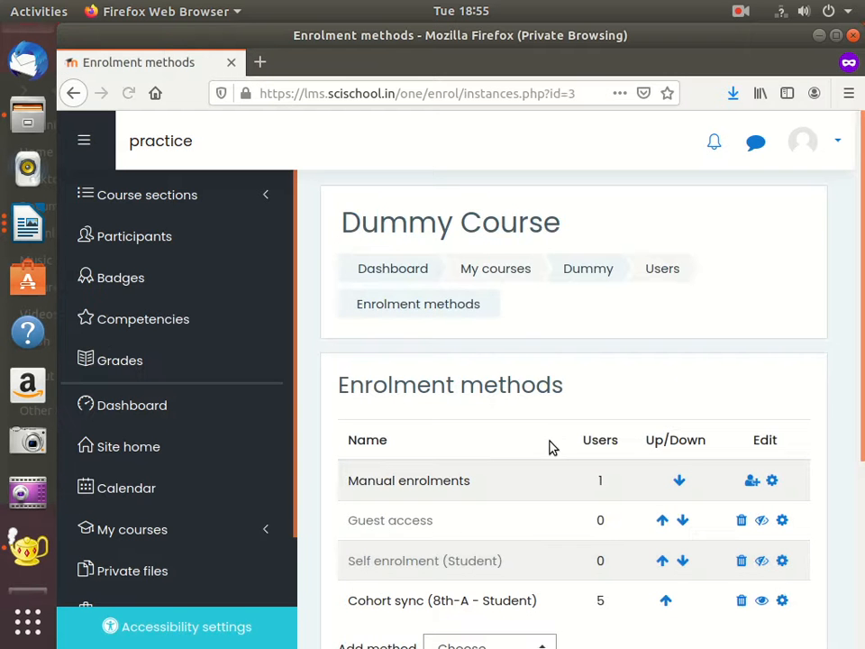
# Examine the Dummy Course participants list, checking the roles and group assignments of the enrolled students.
pyautogui.click(160, 238)
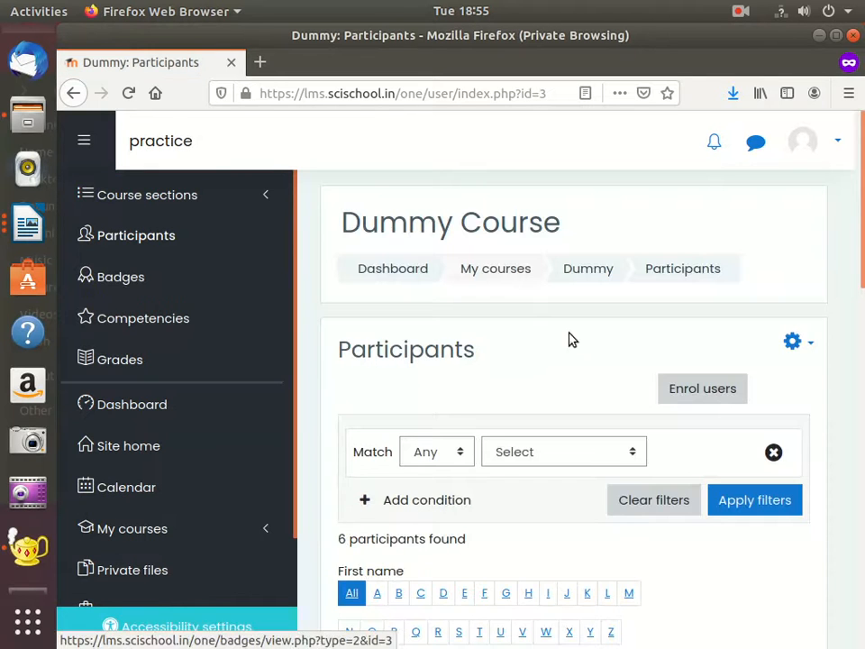
pyautogui.scroll(-3, 576, 346)
pyautogui.scroll(-5, 581, 351)
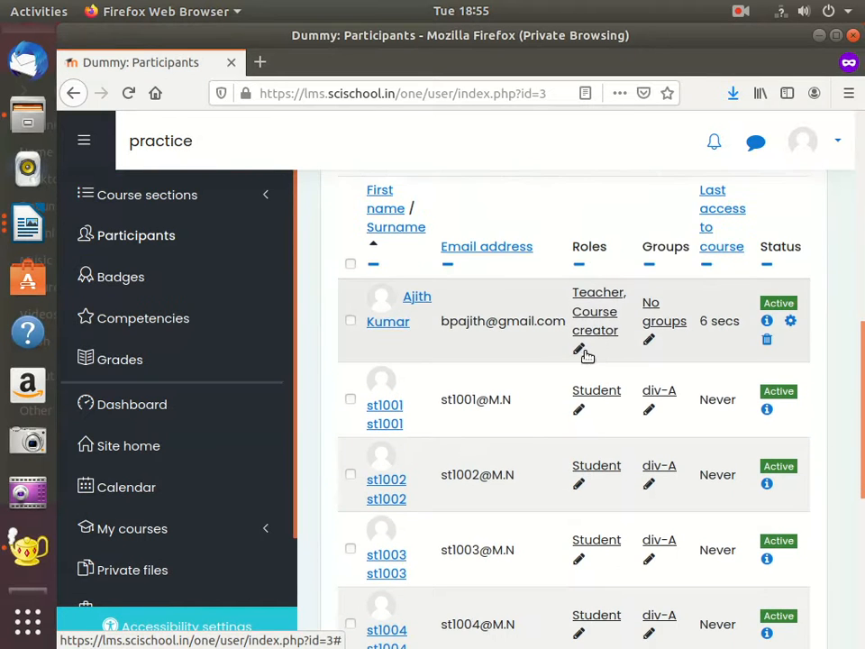
pyautogui.scroll(-4, 463, 397)
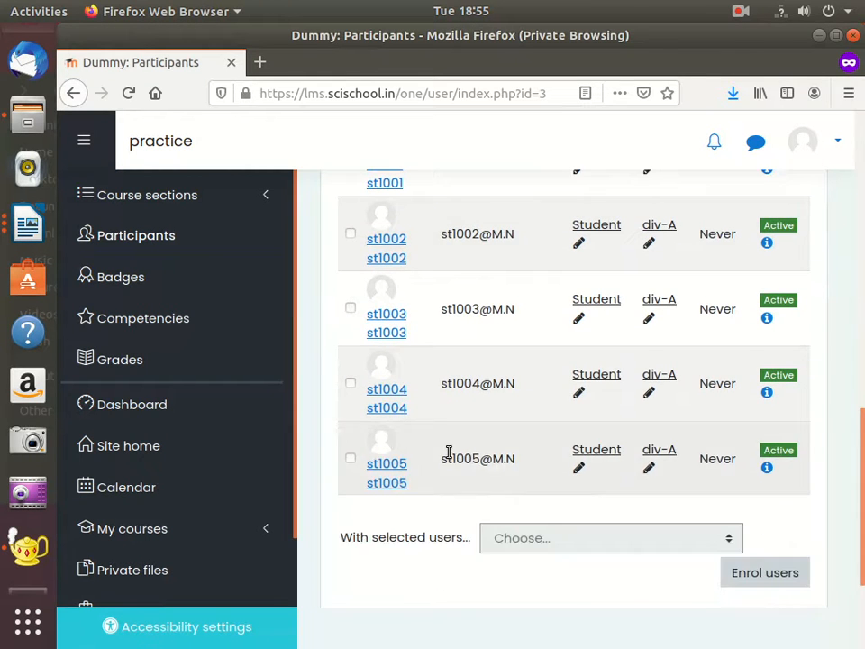
pyautogui.scroll(3, 450, 450)
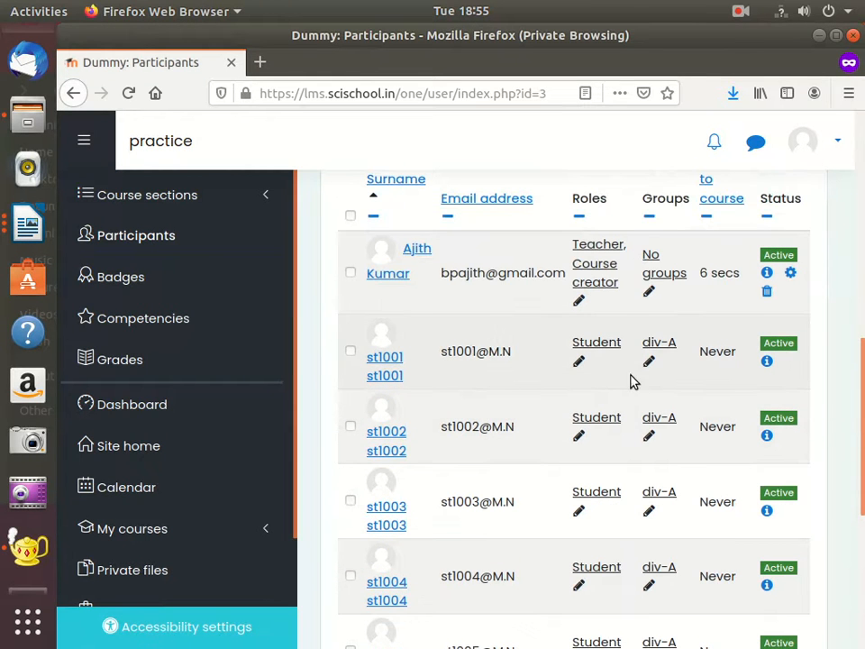
pyautogui.scroll(-2, 660, 363)
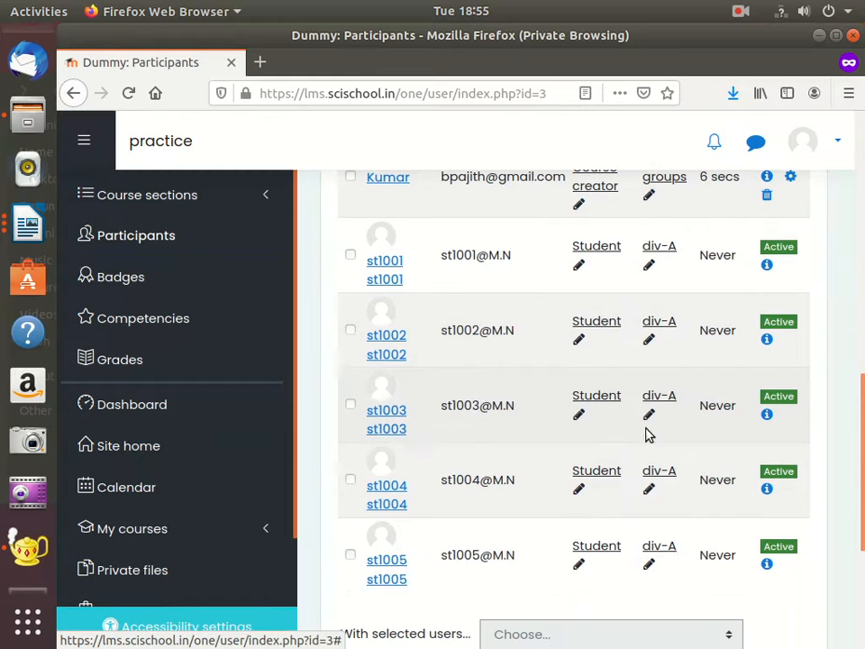
pyautogui.scroll(8, 672, 464)
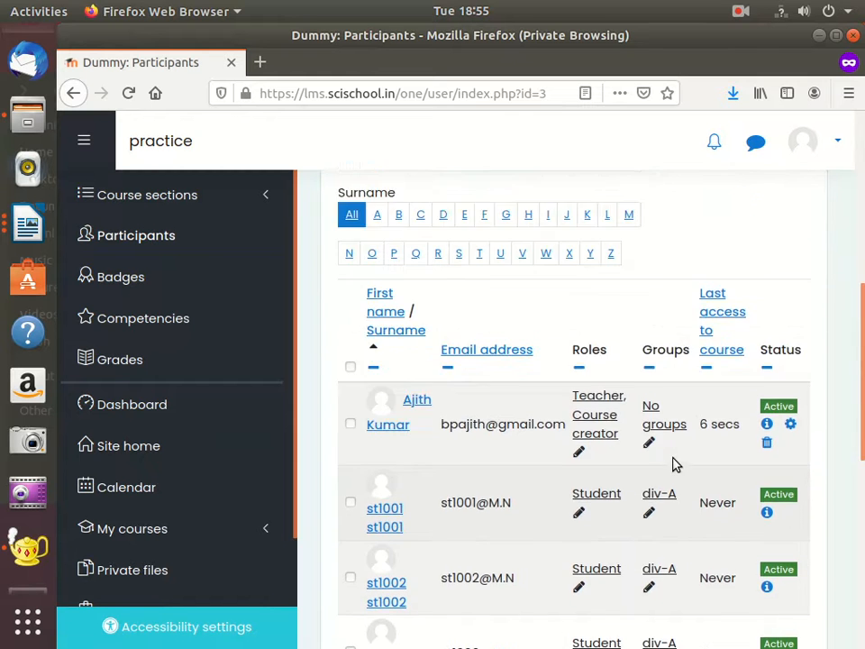
pyautogui.scroll(7, 628, 425)
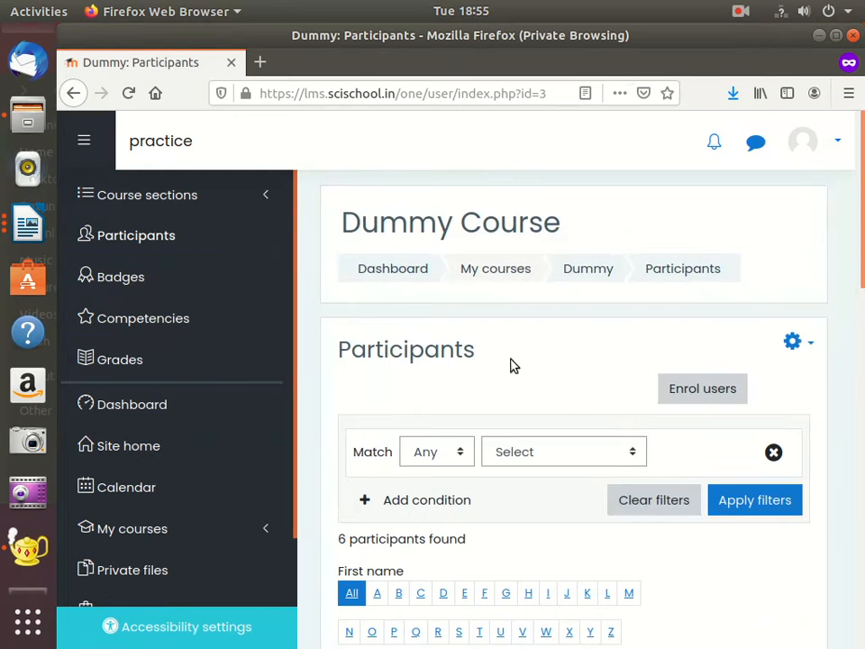
# View the users offered in the manual Enrol users form and close it without enrolling anyone.
pyautogui.click(701, 391)
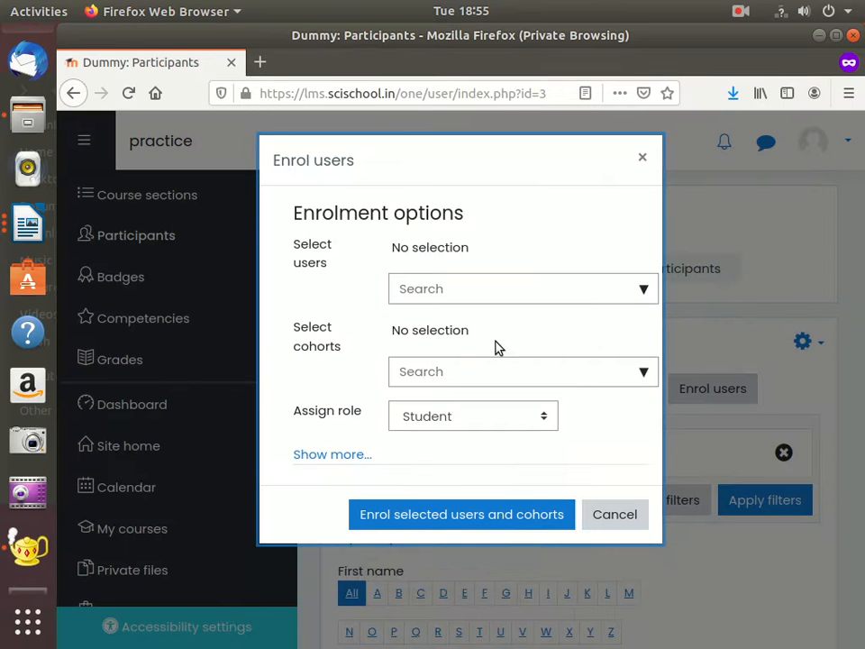
pyautogui.click(645, 295)
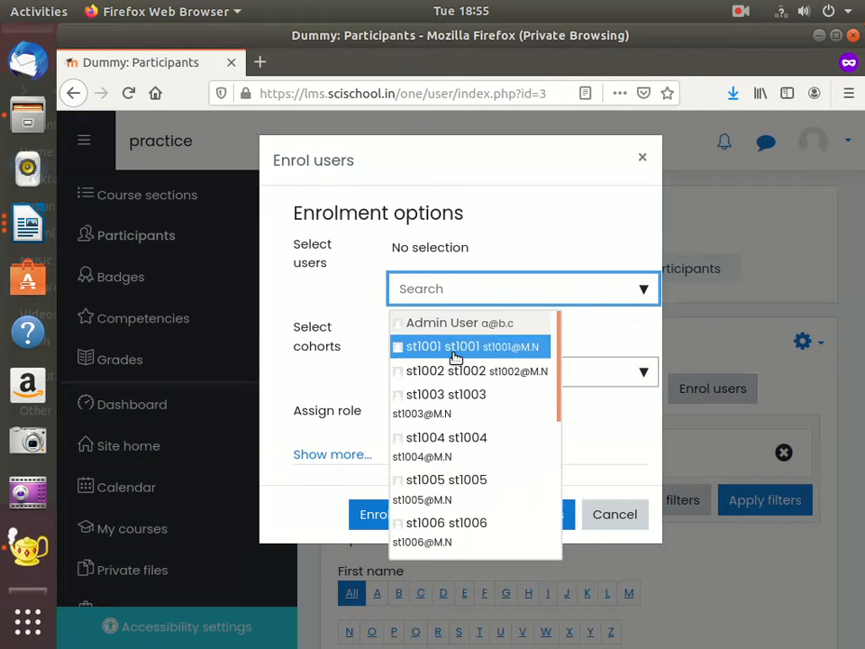
pyautogui.click(640, 521)
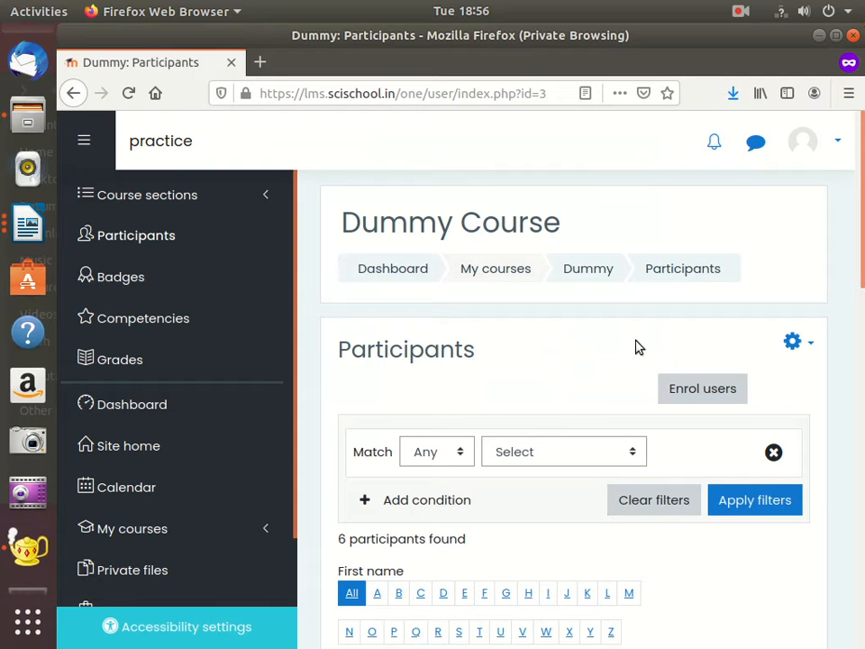
pyautogui.scroll(-2, 477, 386)
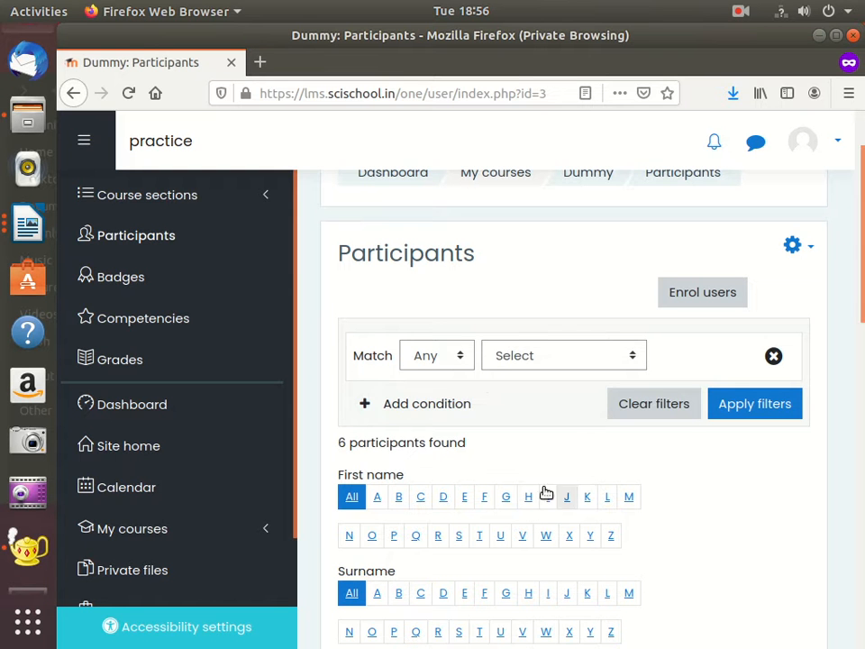
pyautogui.scroll(2, 540, 383)
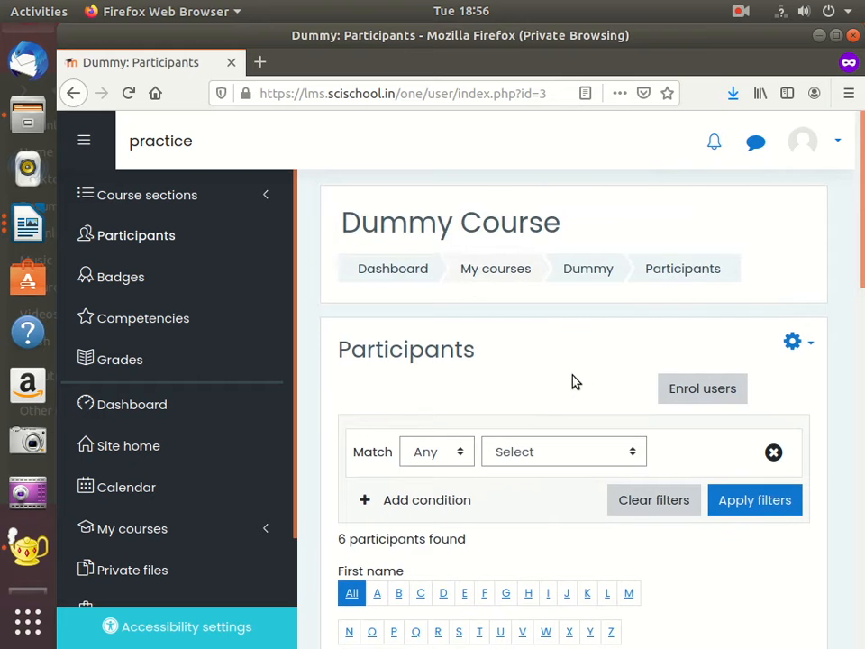
pyautogui.scroll(-3, 557, 377)
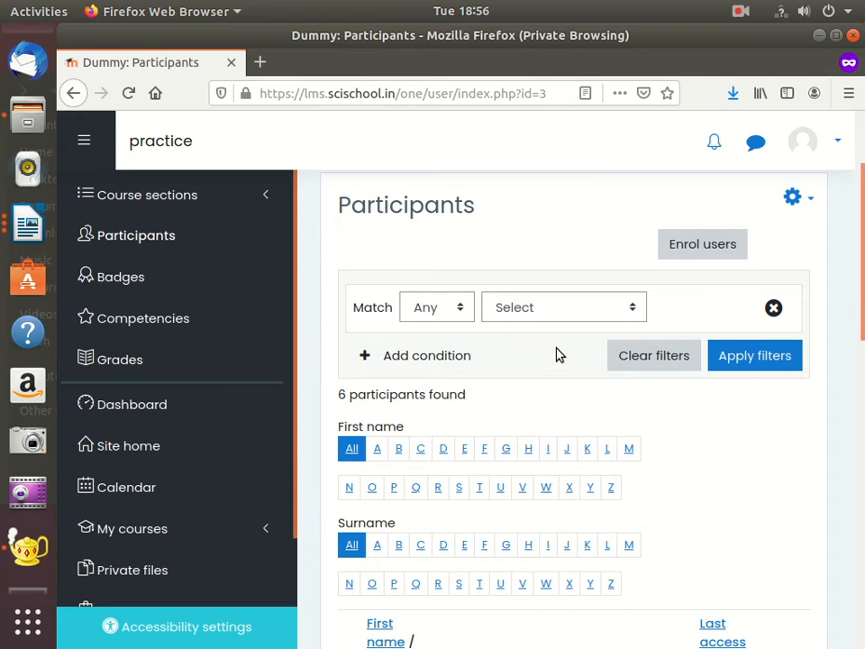
pyautogui.scroll(-3, 560, 355)
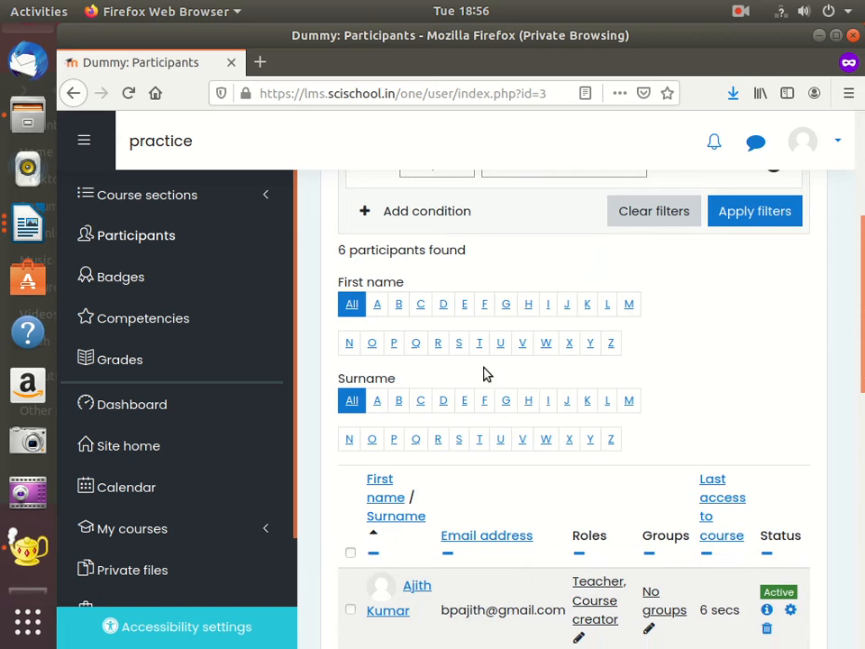
pyautogui.scroll(-3, 487, 414)
pyautogui.scroll(-2, 523, 407)
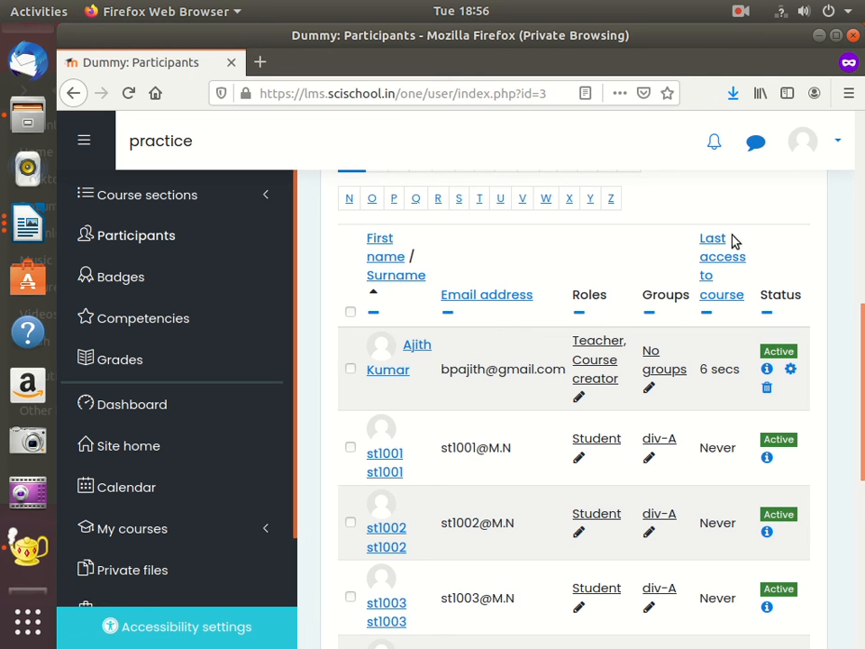
pyautogui.click(738, 12)
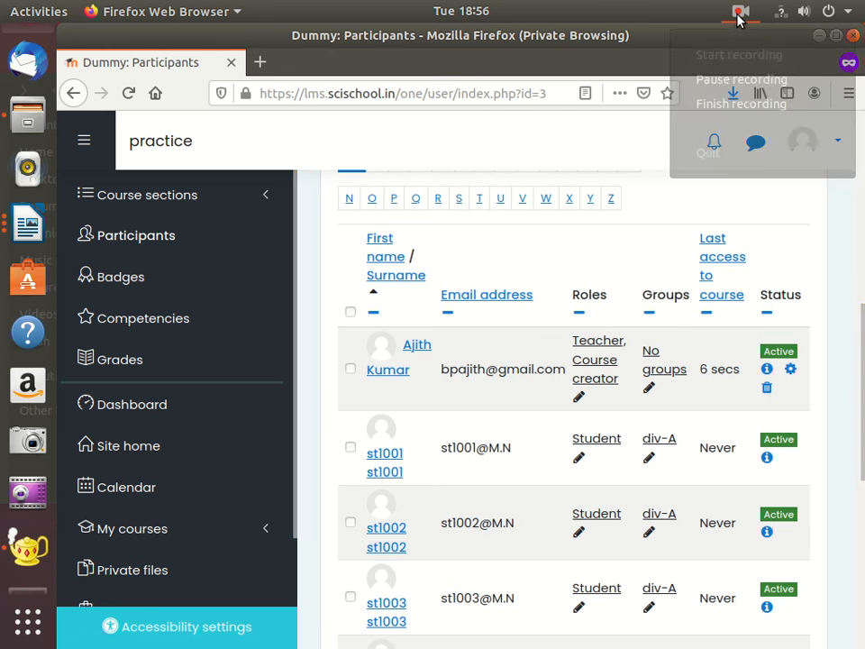